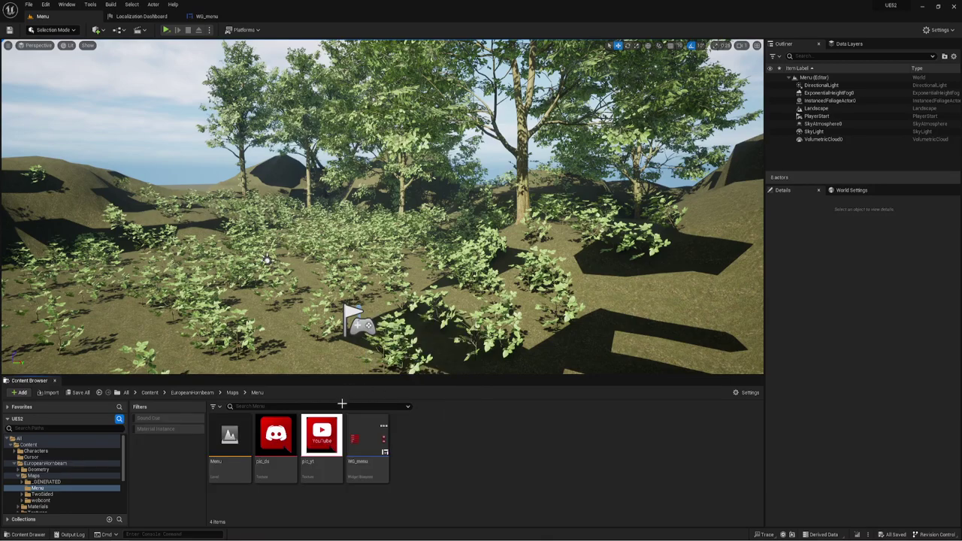
Open WG_menu and place a resized string combo box under the EN/RU/DE buttons.
{"action": "double_click", "coordinate": [368, 440]}
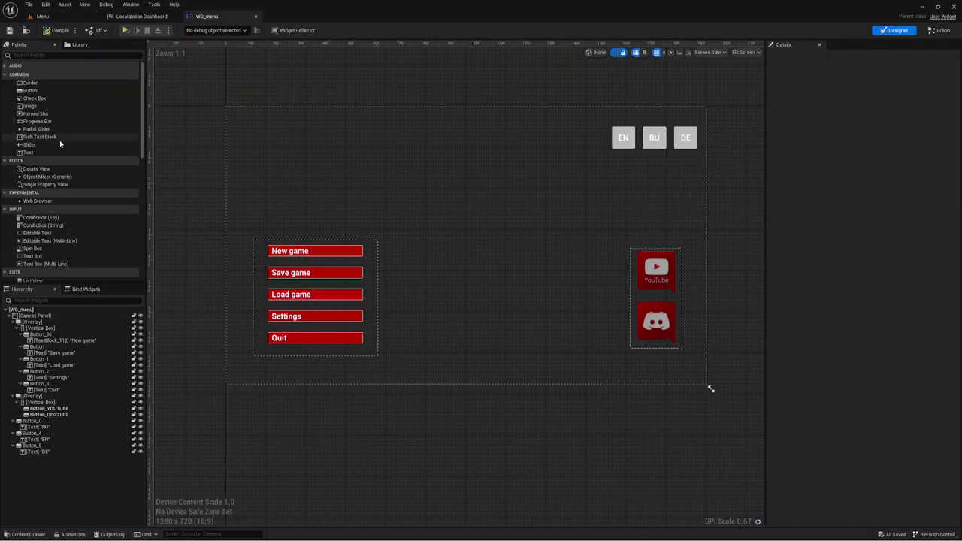
{"action": "left_click_drag", "start_coordinate": [43, 99], "coordinate": [688, 196]}
{"action": "key", "text": "Delete"}
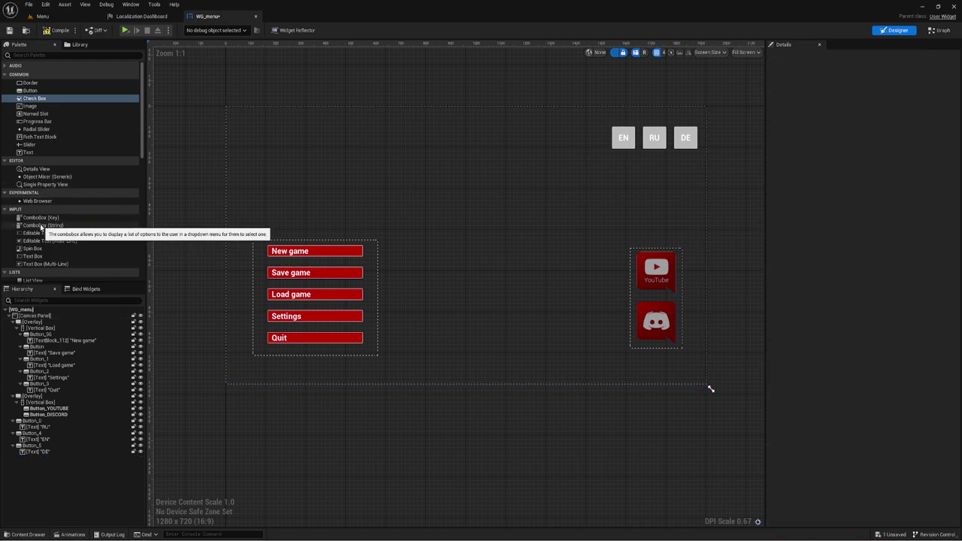
{"action": "mouse_move", "coordinate": [41, 226]}
{"action": "left_mouse_down"}
{"action": "mouse_move", "coordinate": [606, 156]}
{"action": "mouse_move", "coordinate": [705, 193]}
{"action": "left_mouse_up"}
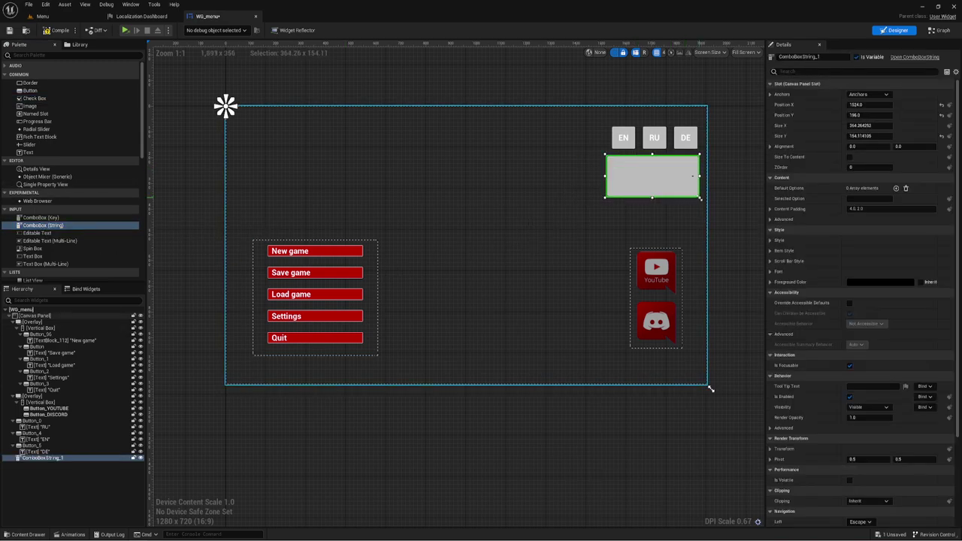
{"action": "mouse_move", "coordinate": [642, 189]}
{"action": "left_mouse_down"}
{"action": "mouse_move", "coordinate": [638, 205]}
{"action": "mouse_move", "coordinate": [637, 197]}
{"action": "left_mouse_up"}
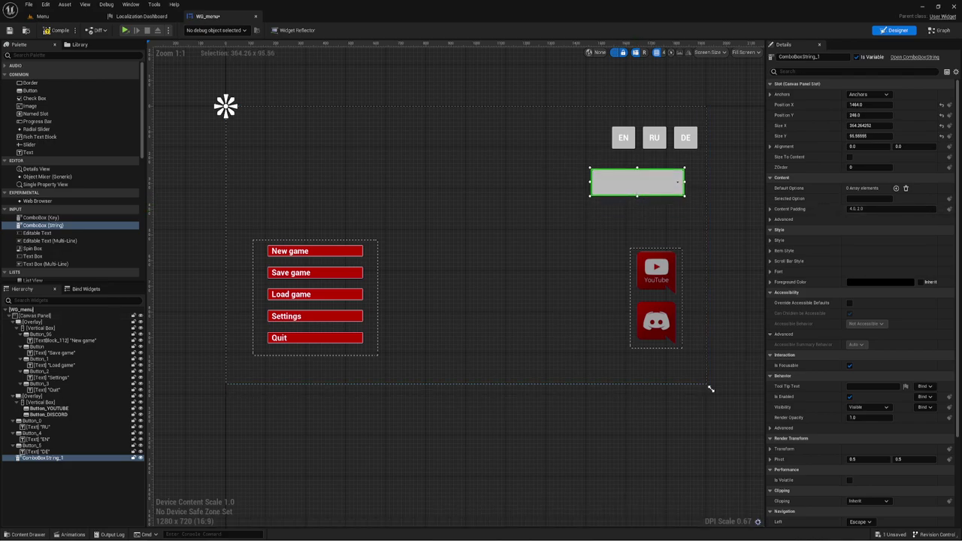
Give the combo box three default options: High, Medium and Low.
{"action": "left_click", "coordinate": [896, 189]}
{"action": "left_click", "coordinate": [896, 189]}
{"action": "left_click", "coordinate": [896, 189]}
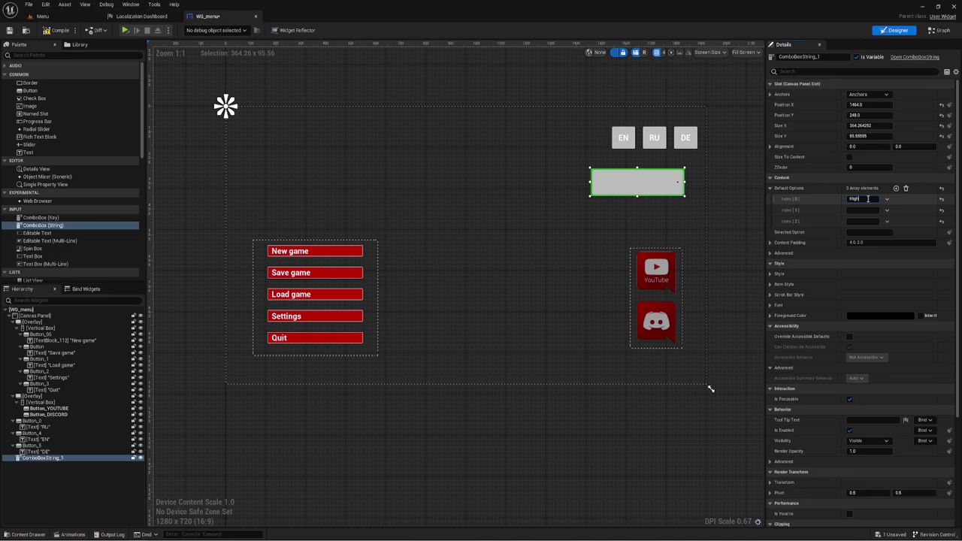
{"action": "left_click", "coordinate": [863, 211]}
{"action": "type", "text": "Medium"}
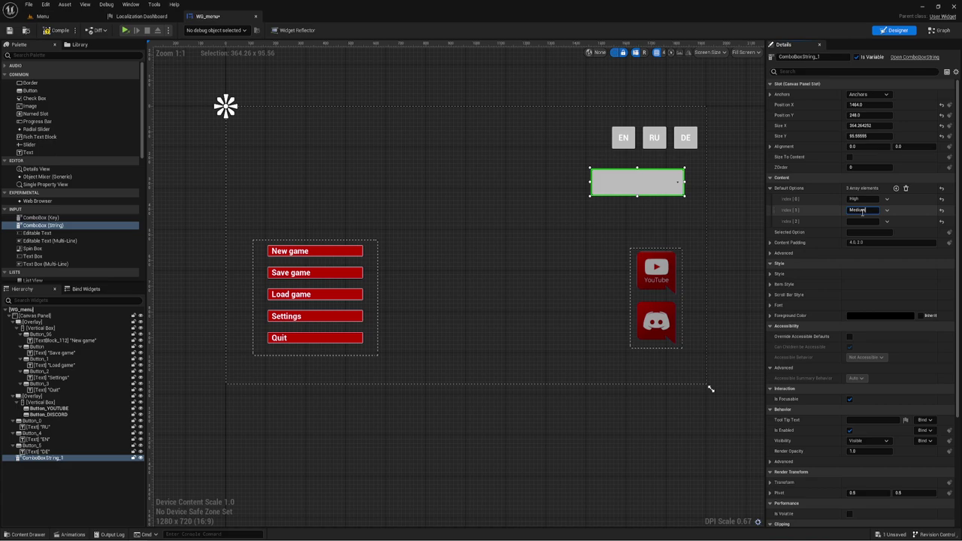
{"action": "left_click", "coordinate": [855, 221]}
{"action": "type", "text": "Low"}
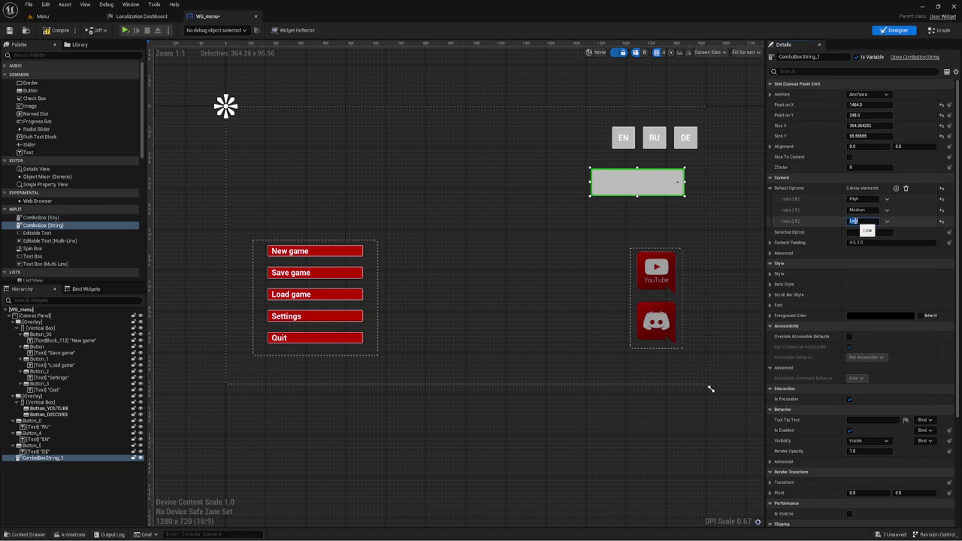
{"action": "double_click", "coordinate": [867, 222]}
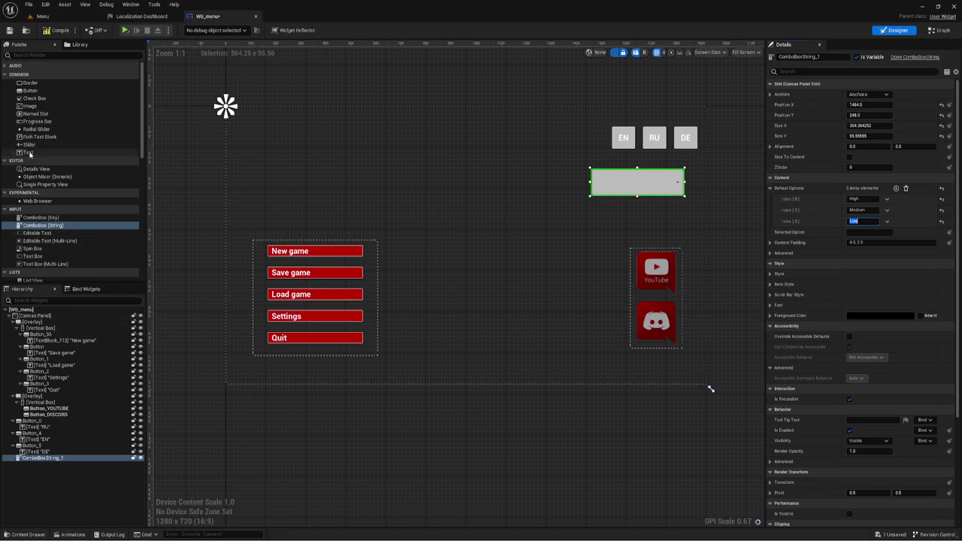
Add a text block reading 'Texture quality' to the menu canvas.
{"action": "left_click_drag", "start_coordinate": [29, 153], "coordinate": [500, 212]}
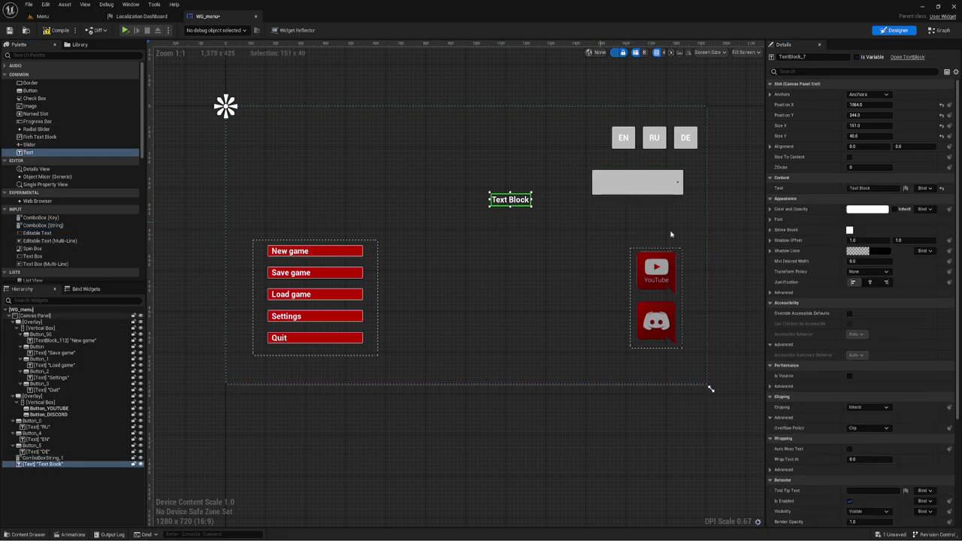
{"action": "left_click", "coordinate": [864, 188]}
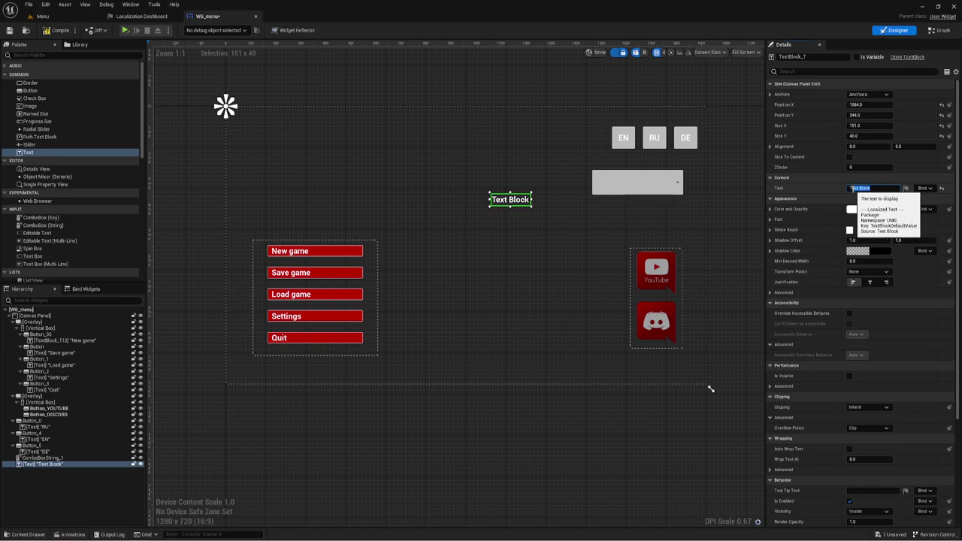
{"action": "type", "text": "T"}
{"action": "type", "text": "ty"}
{"action": "key", "text": "Return"}
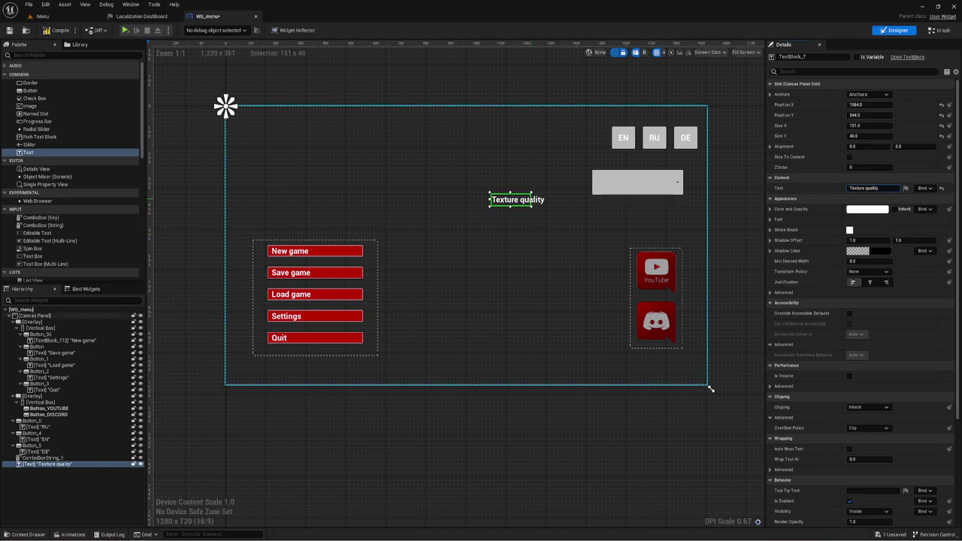
Widen the label, place it left of the combo box, and save WG_menu.
{"action": "mouse_move", "coordinate": [532, 199]}
{"action": "left_mouse_down"}
{"action": "mouse_move", "coordinate": [563, 200]}
{"action": "mouse_move", "coordinate": [563, 191]}
{"action": "left_mouse_up"}
{"action": "left_click", "coordinate": [636, 172]}
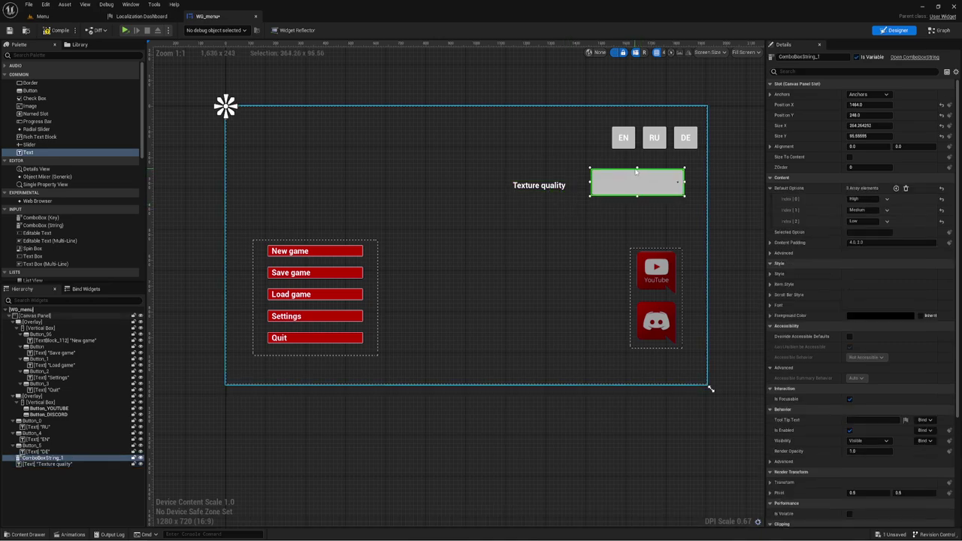
{"action": "left_click", "coordinate": [407, 196]}
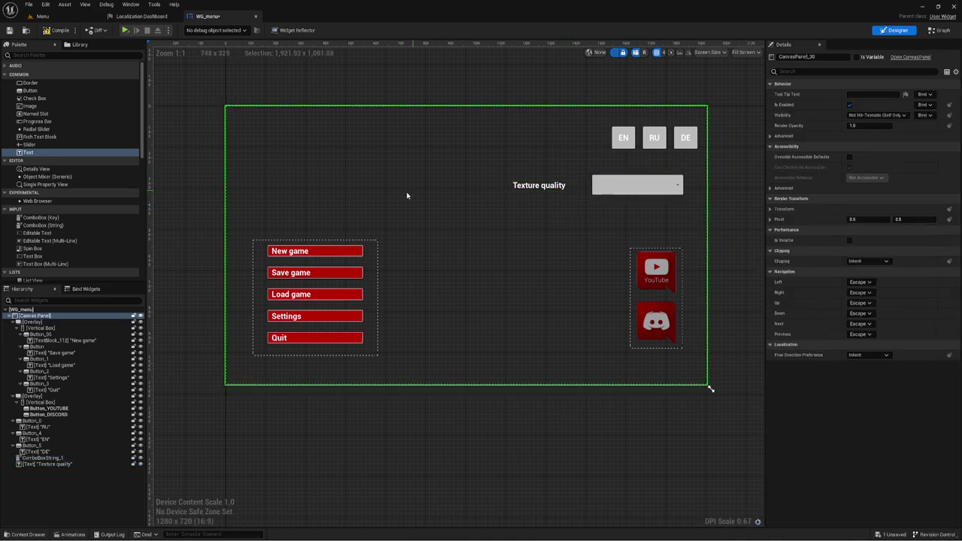
{"action": "left_click", "coordinate": [12, 33]}
Gather text for the Game target, bringing it to 13 words, and open the English translations.
{"action": "left_click", "coordinate": [136, 16]}
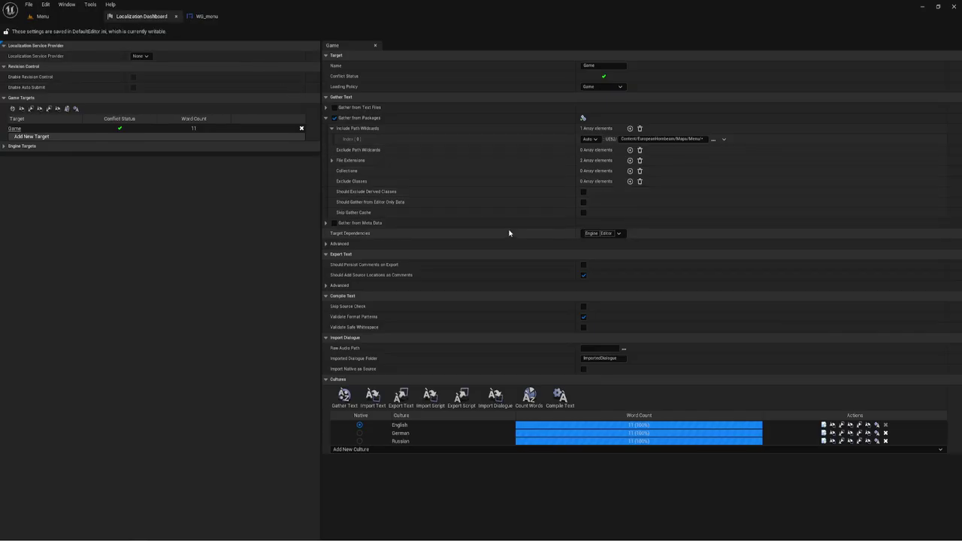
{"action": "left_click", "coordinate": [345, 397]}
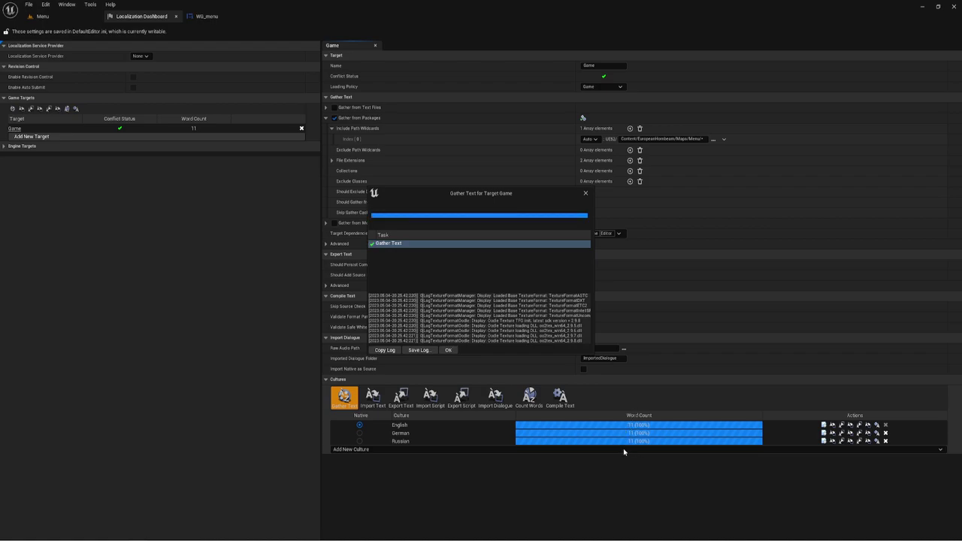
{"action": "left_click", "coordinate": [450, 351]}
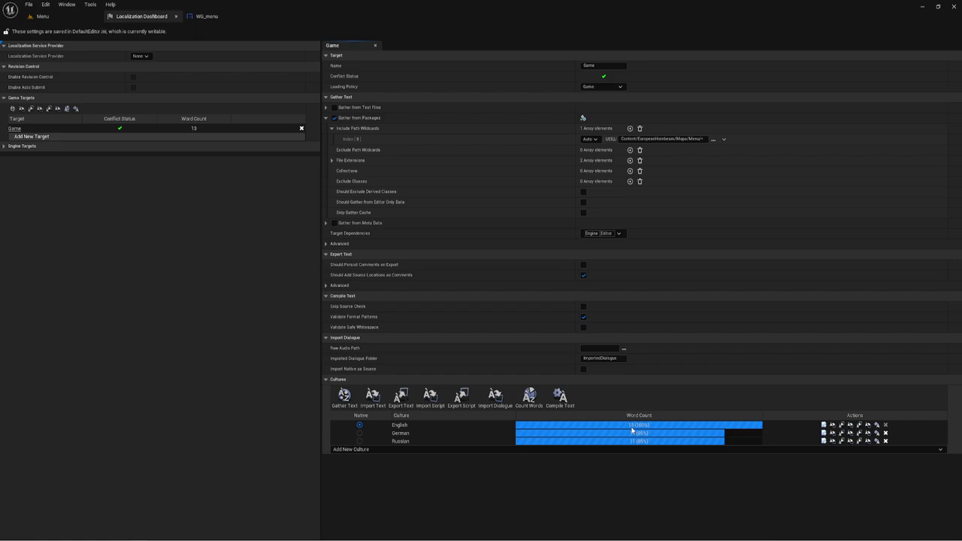
{"action": "left_click", "coordinate": [824, 425]}
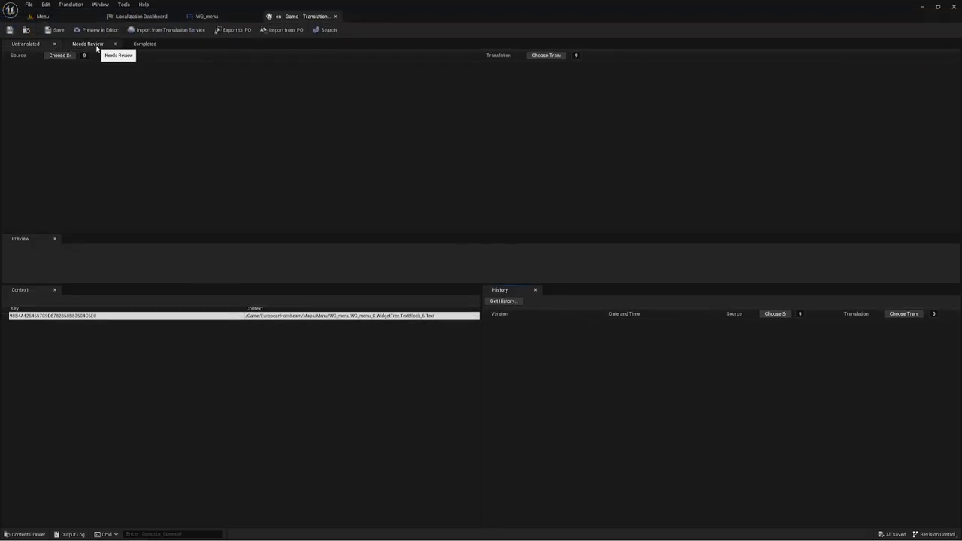
Check the Untranslated, Needs Review and Completed lists to confirm all English strings are completed.
{"action": "left_click", "coordinate": [150, 46]}
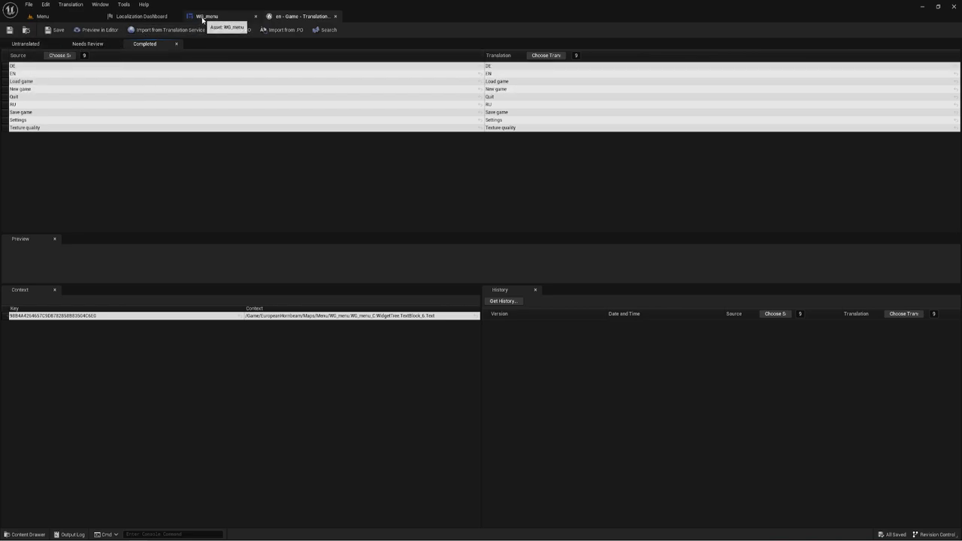
{"action": "left_click", "coordinate": [94, 44]}
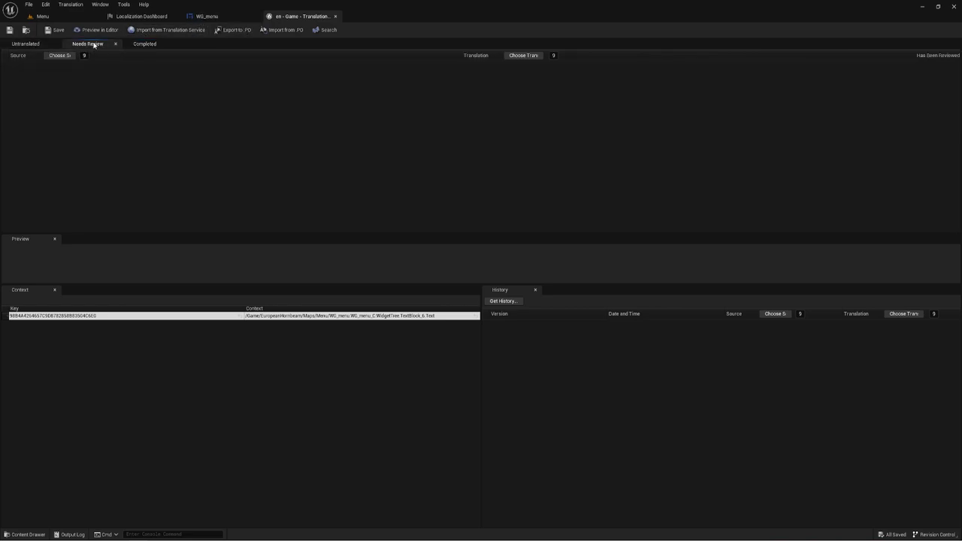
{"action": "left_click", "coordinate": [149, 44]}
{"action": "left_click", "coordinate": [32, 46]}
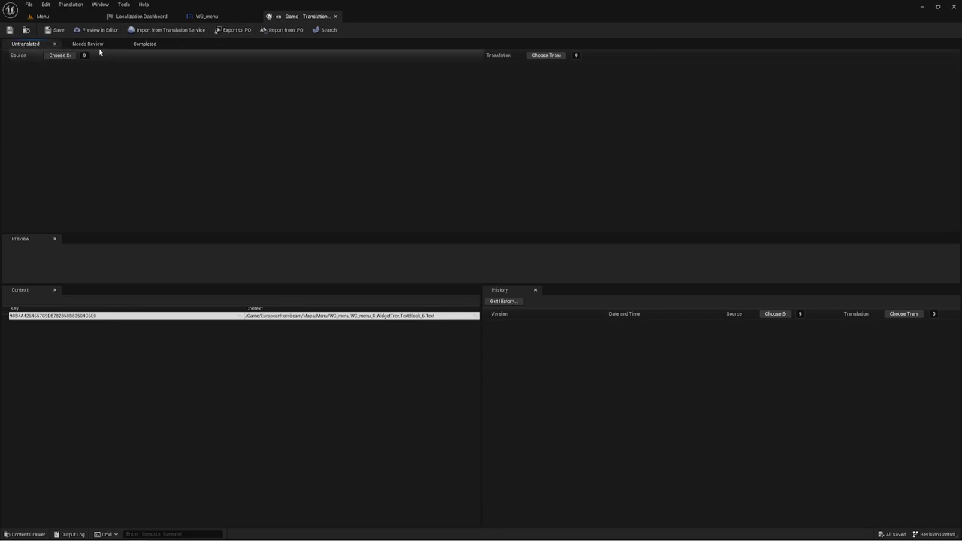
{"action": "left_click", "coordinate": [92, 46]}
{"action": "left_click", "coordinate": [150, 44]}
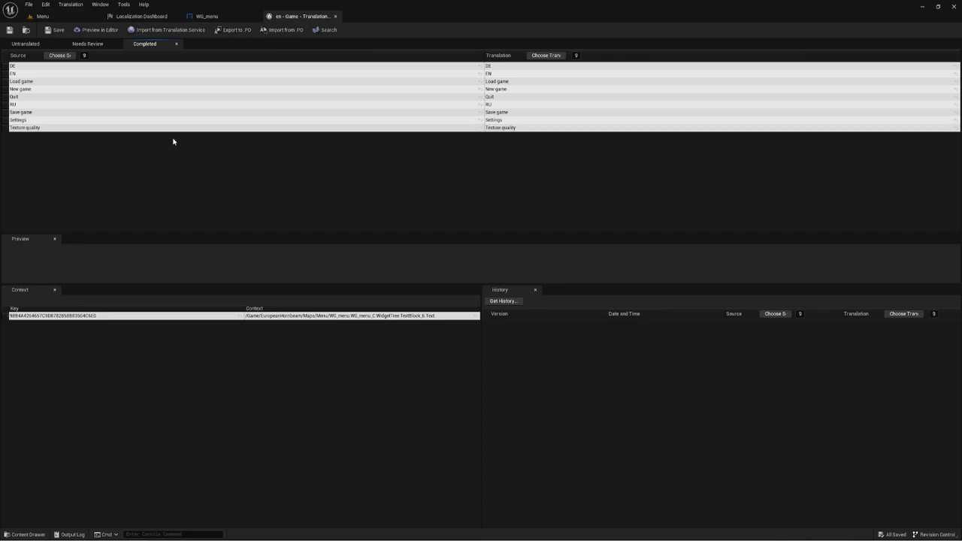
Anchor the Texture quality combo box to the top-right in the WG_menu designer.
{"action": "left_click", "coordinate": [212, 16]}
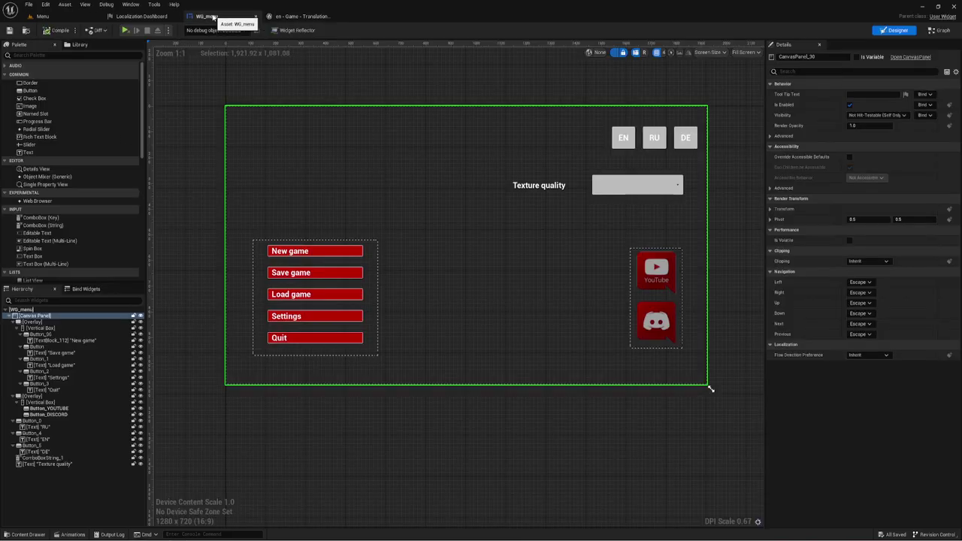
{"action": "left_click", "coordinate": [648, 189]}
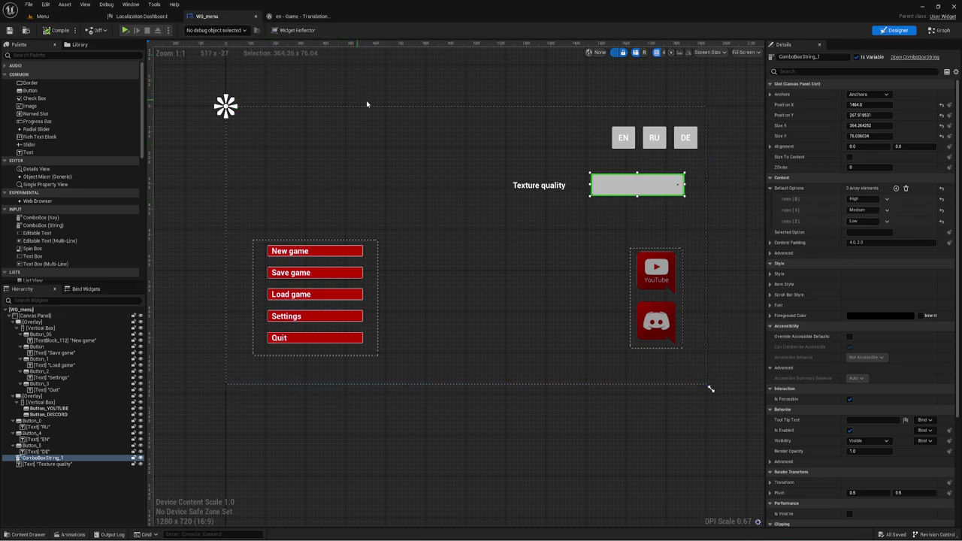
{"action": "left_click", "coordinate": [868, 94]}
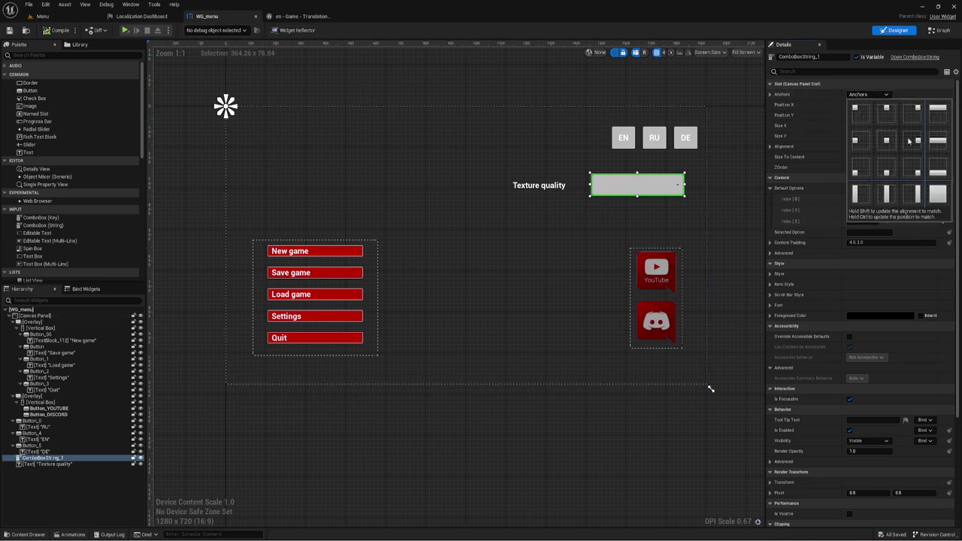
{"action": "left_click", "coordinate": [915, 110]}
Anchor the Texture quality label to the top-right as well.
{"action": "left_click", "coordinate": [539, 185]}
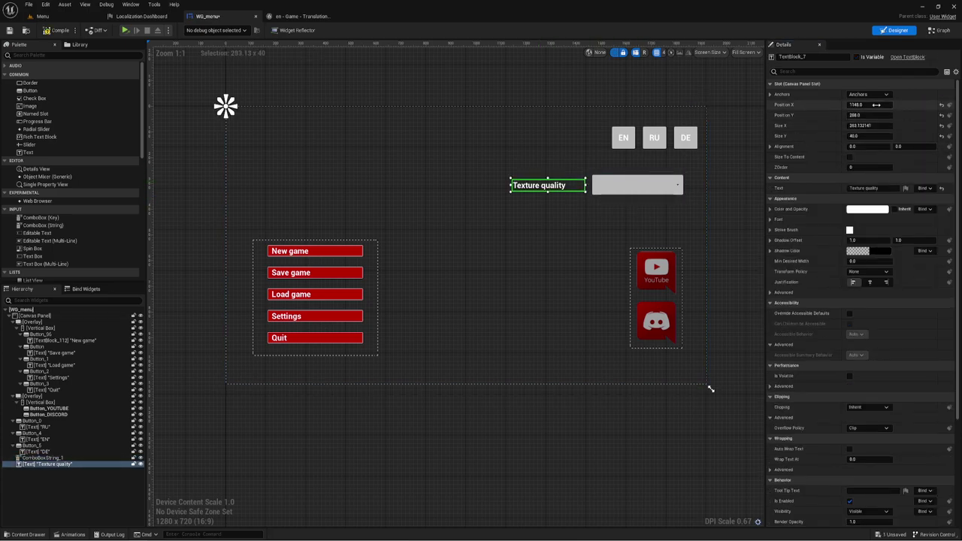
{"action": "left_click", "coordinate": [871, 94]}
{"action": "left_click", "coordinate": [917, 109]}
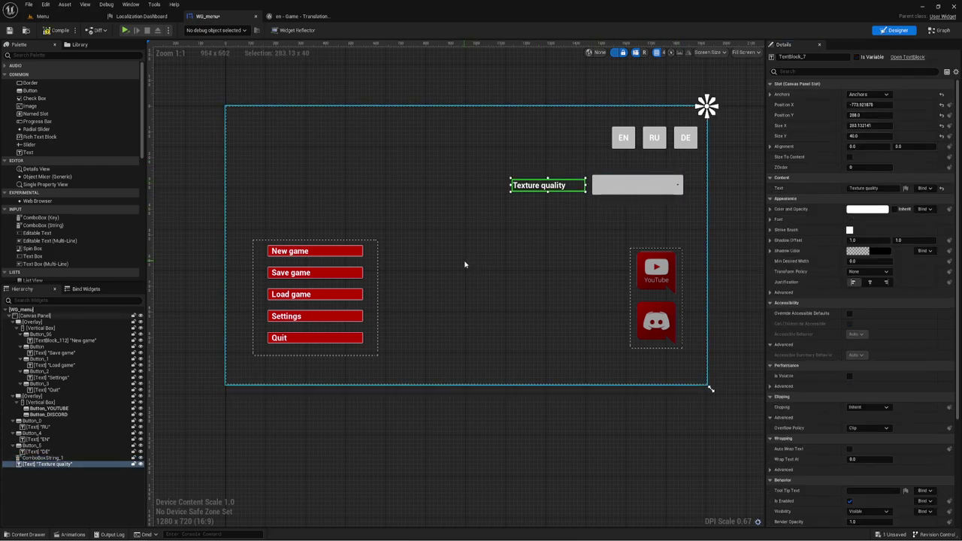
{"action": "left_click", "coordinate": [481, 252]}
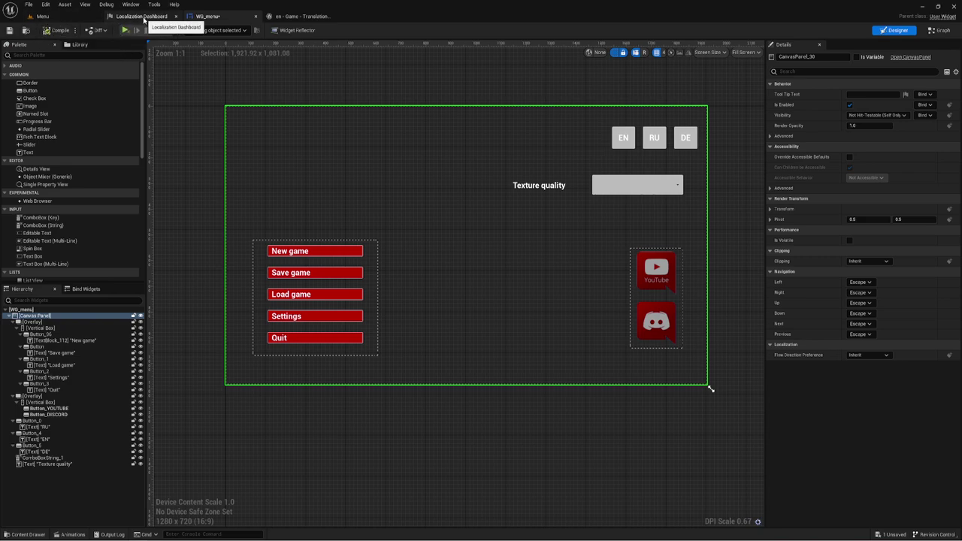
{"action": "left_click", "coordinate": [73, 20]}
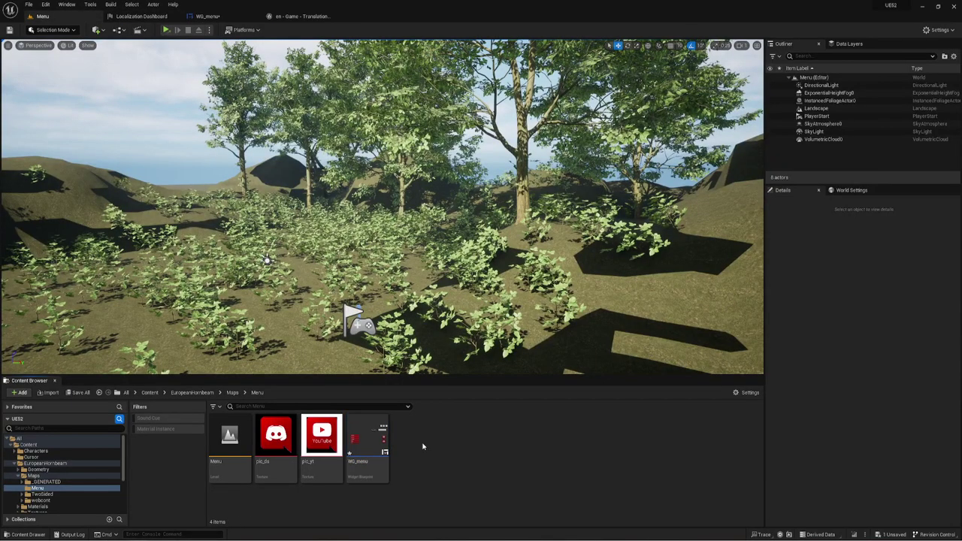
Create a new Enumeration asset in the Maps/Menu folder named Enum_comboBox.
{"action": "right_click", "coordinate": [422, 446]}
{"action": "mouse_move", "coordinate": [483, 318]}
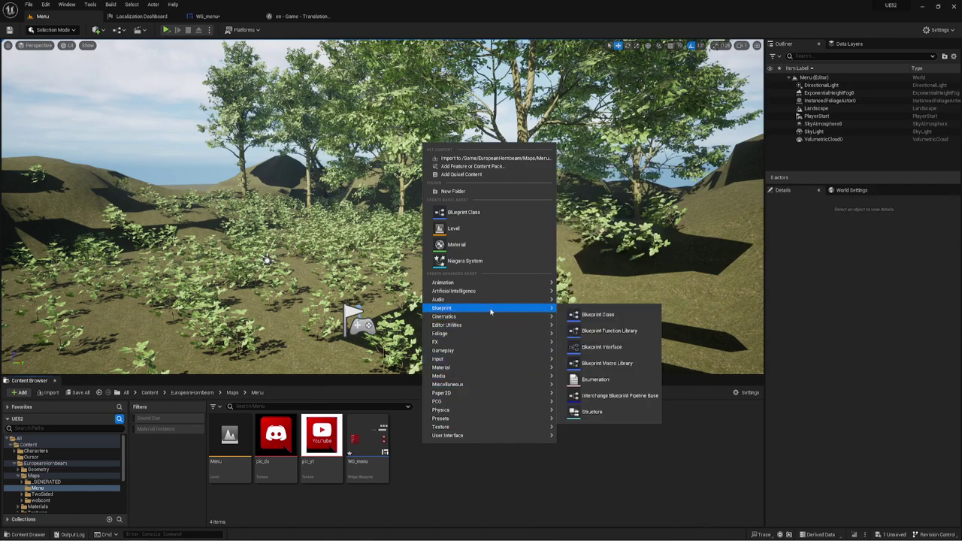
{"action": "left_click", "coordinate": [594, 380]}
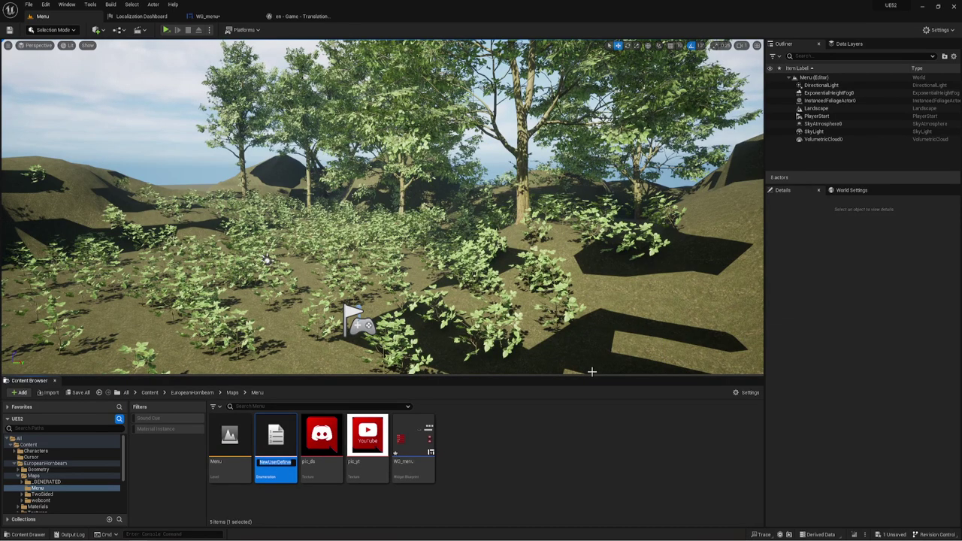
{"action": "type", "text": "Enum"}
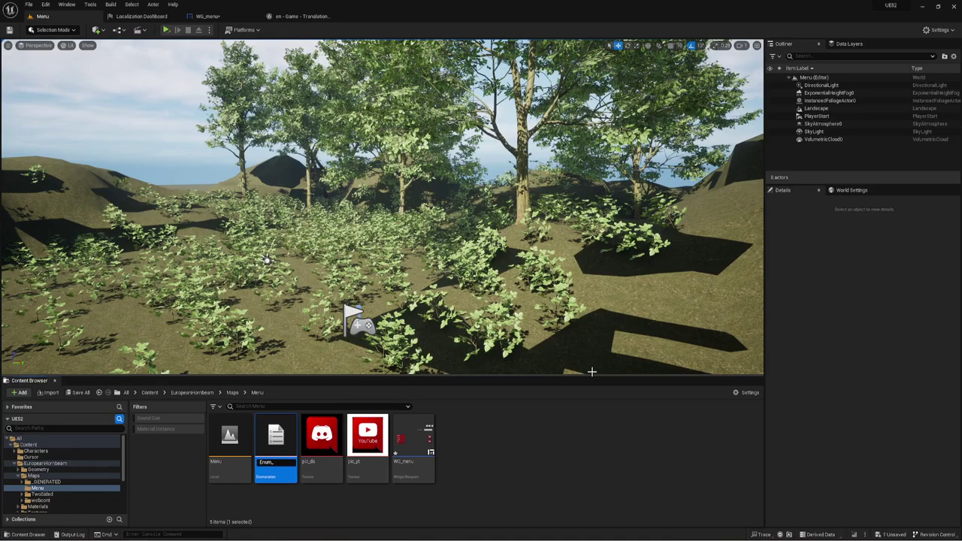
{"action": "type", "text": "_combo"}
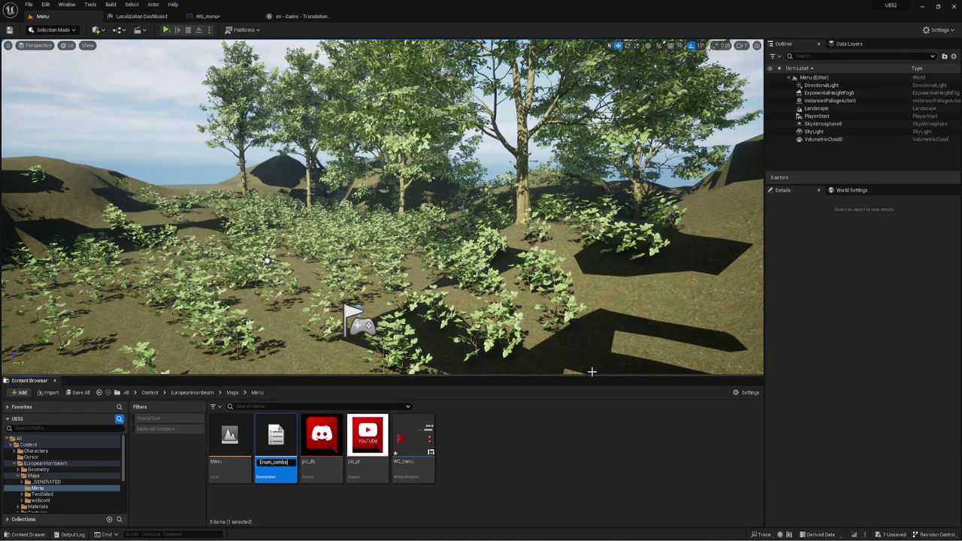
{"action": "type", "text": "Box"}
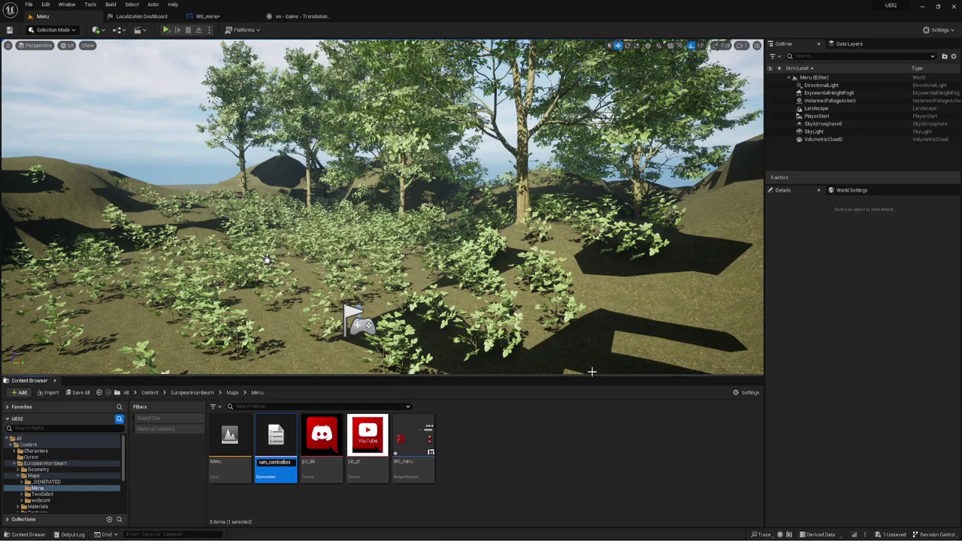
{"action": "key", "text": "Return"}
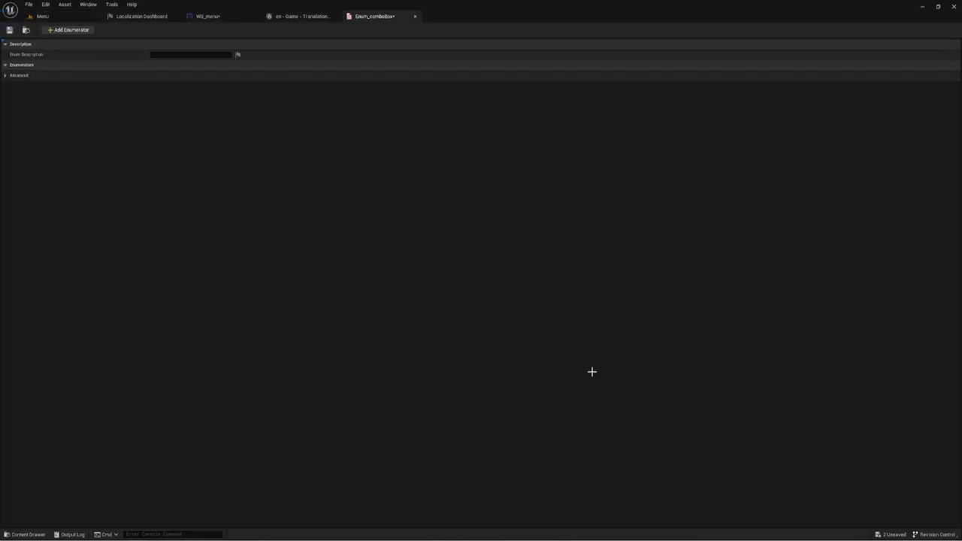
Add enumerators with display names High, Medium and Low, then save Enum_comboBox.
{"action": "left_click", "coordinate": [58, 30]}
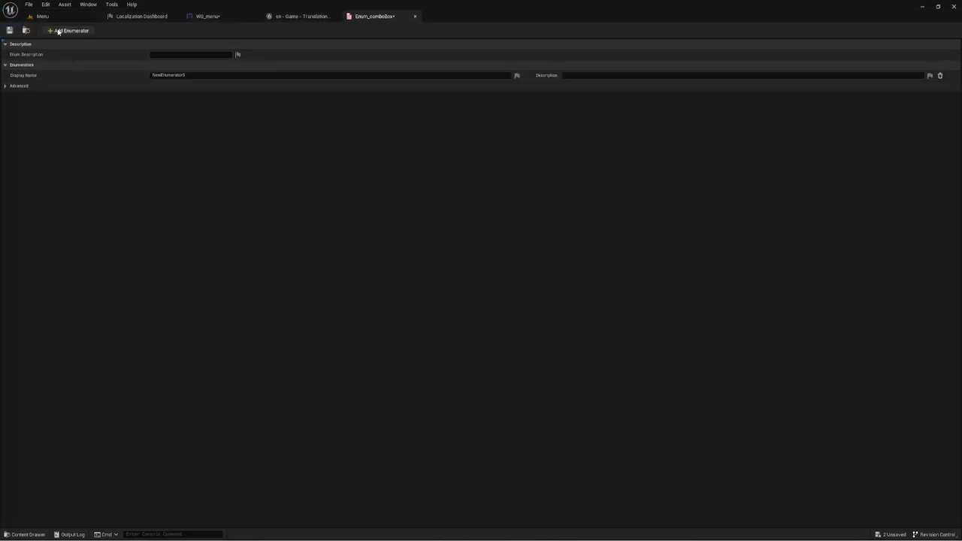
{"action": "left_click", "coordinate": [58, 30]}
{"action": "left_click", "coordinate": [58, 30]}
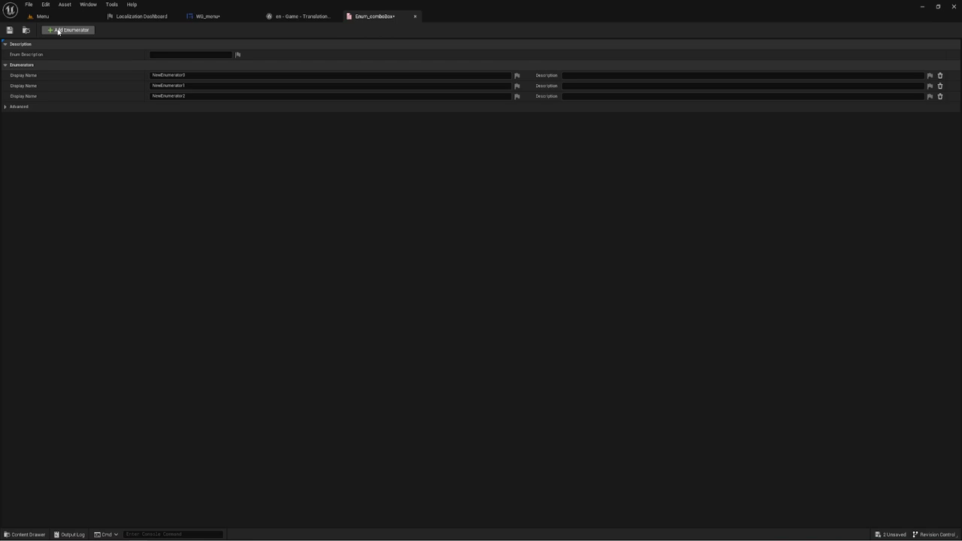
{"action": "left_click", "coordinate": [192, 76]}
{"action": "type", "text": "High"}
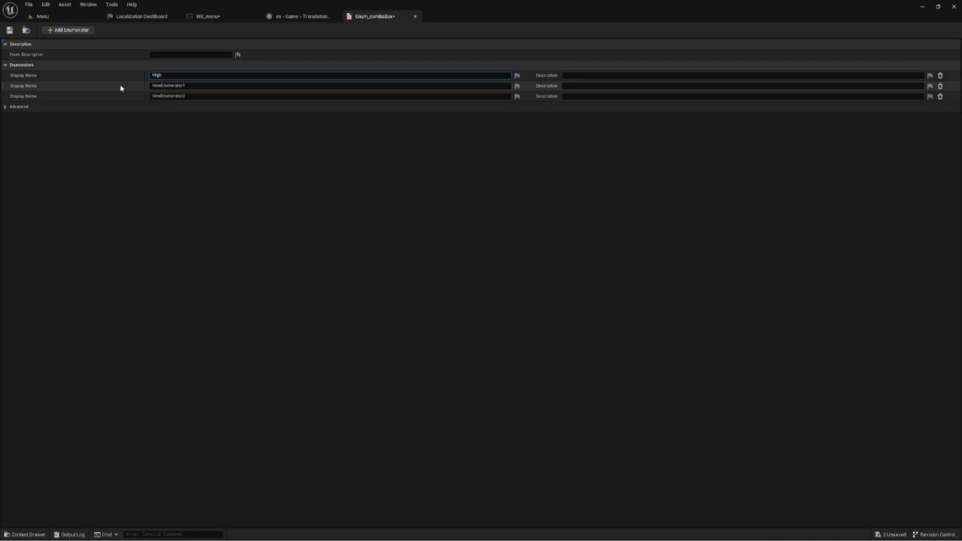
{"action": "key", "text": "Return"}
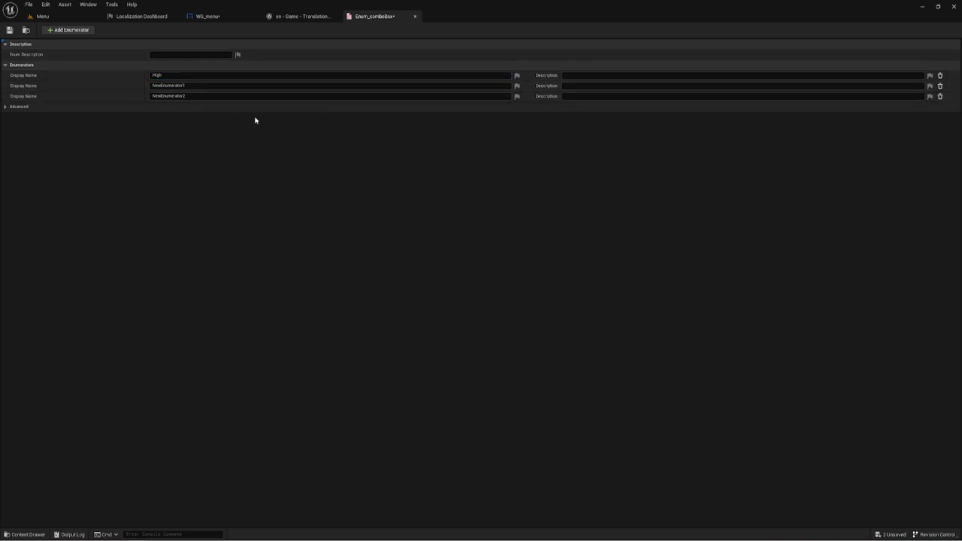
{"action": "left_click", "coordinate": [197, 86]}
{"action": "type", "text": "Medium"}
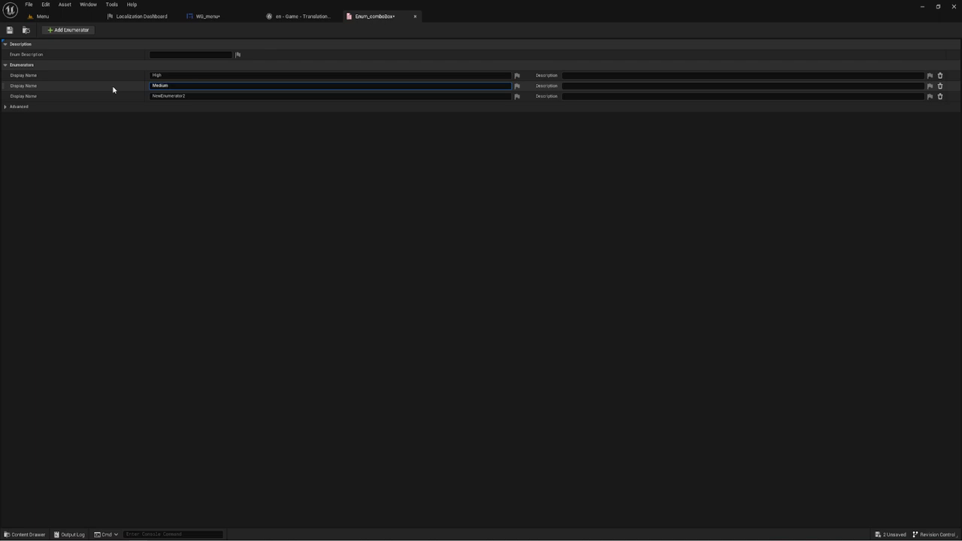
{"action": "key", "text": "Tab"}
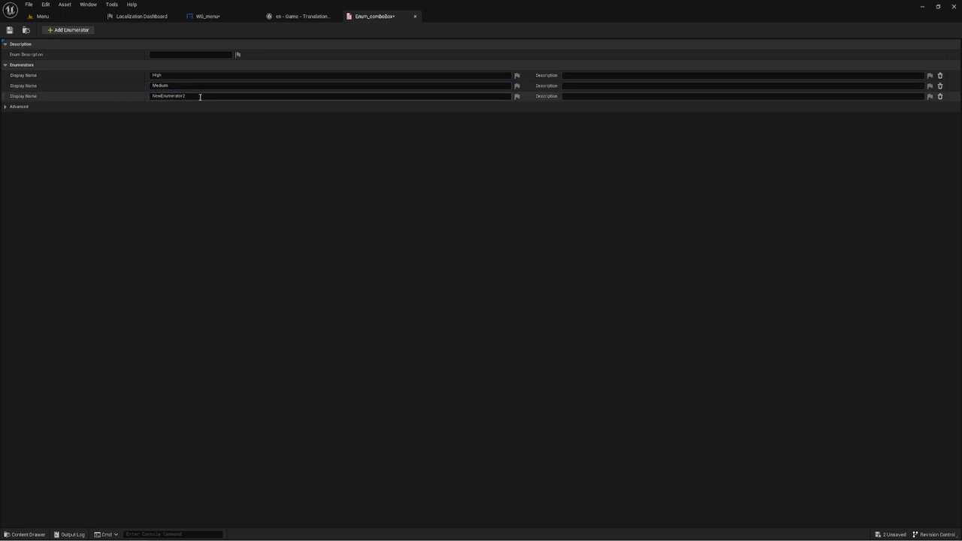
{"action": "type", "text": "Low"}
{"action": "key", "text": "Return"}
{"action": "left_click", "coordinate": [9, 30]}
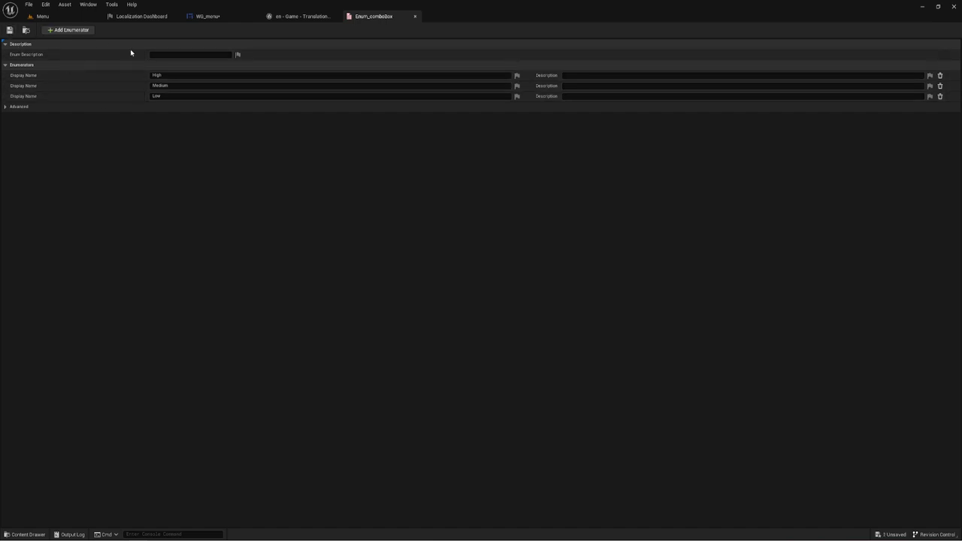
Close the en - Game - Translation tab and select the Texture quality combo box in WG_menu.
{"action": "left_click", "coordinate": [312, 17]}
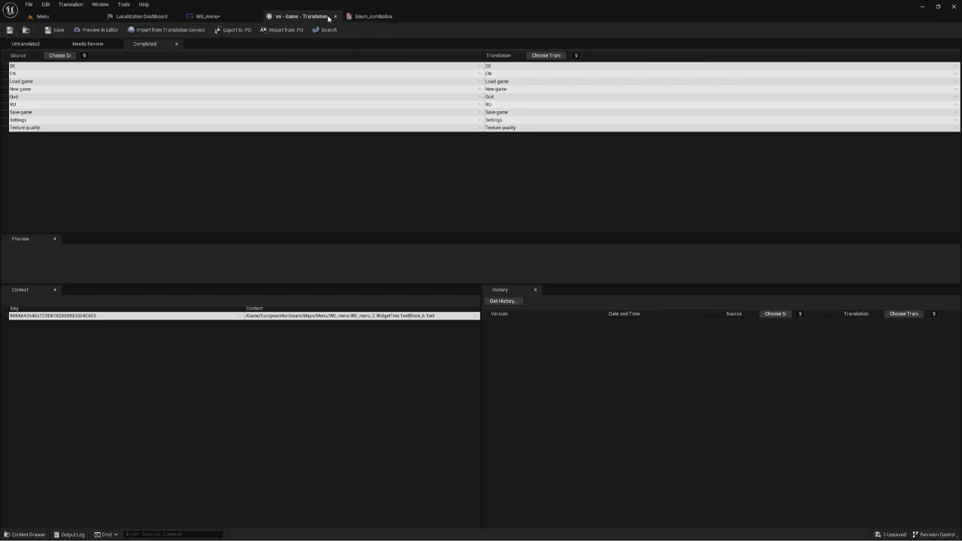
{"action": "left_click", "coordinate": [336, 17]}
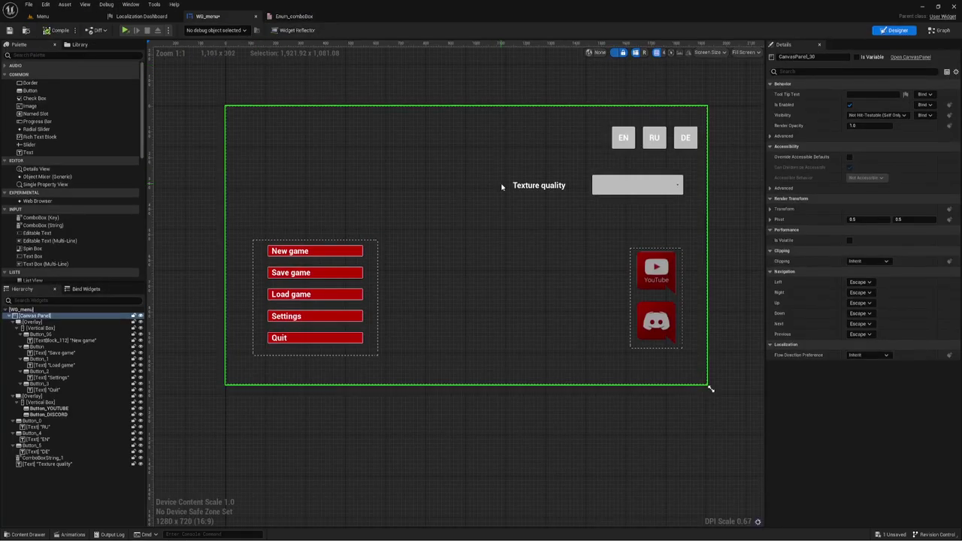
{"action": "left_click", "coordinate": [664, 188]}
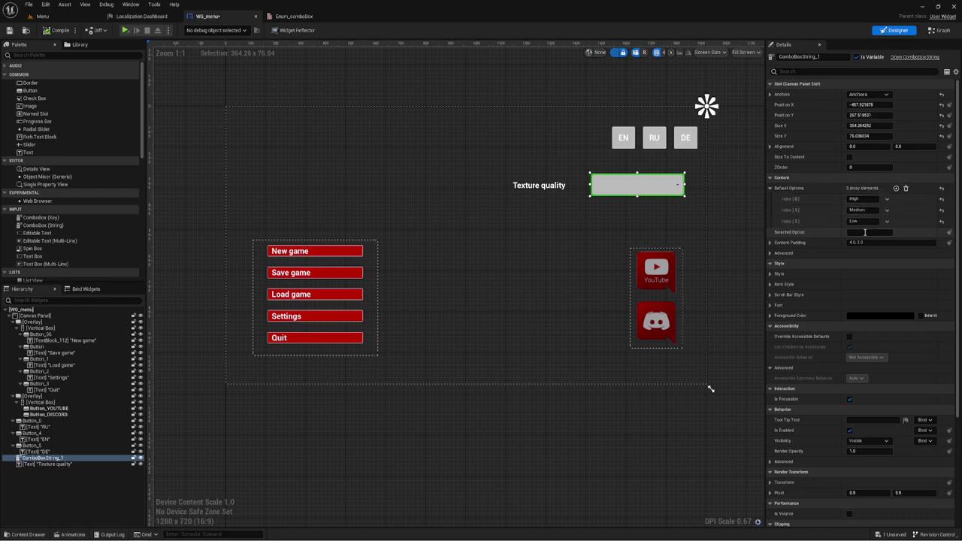
Empty the combo box's Default Options array, leaving 0 elements.
{"action": "left_click", "coordinate": [897, 189]}
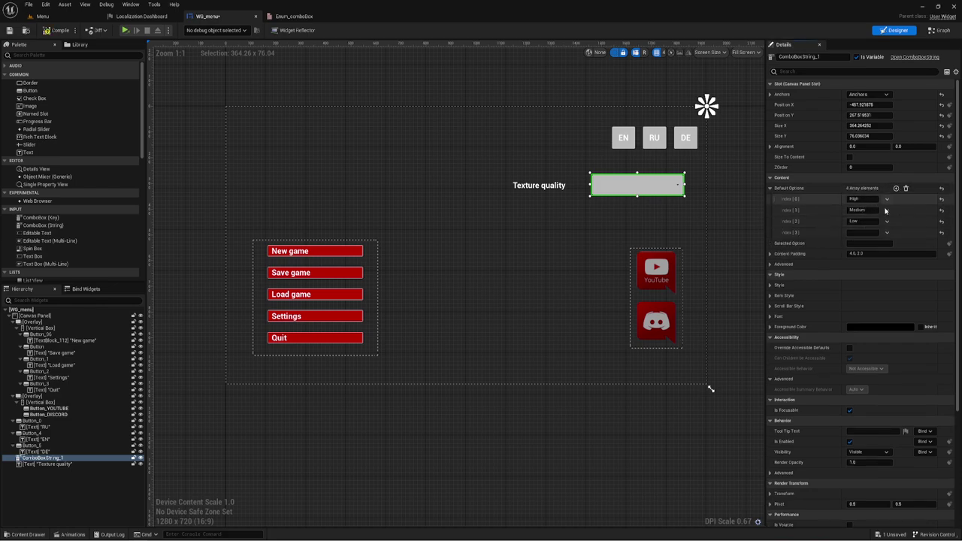
{"action": "left_click", "coordinate": [905, 189]}
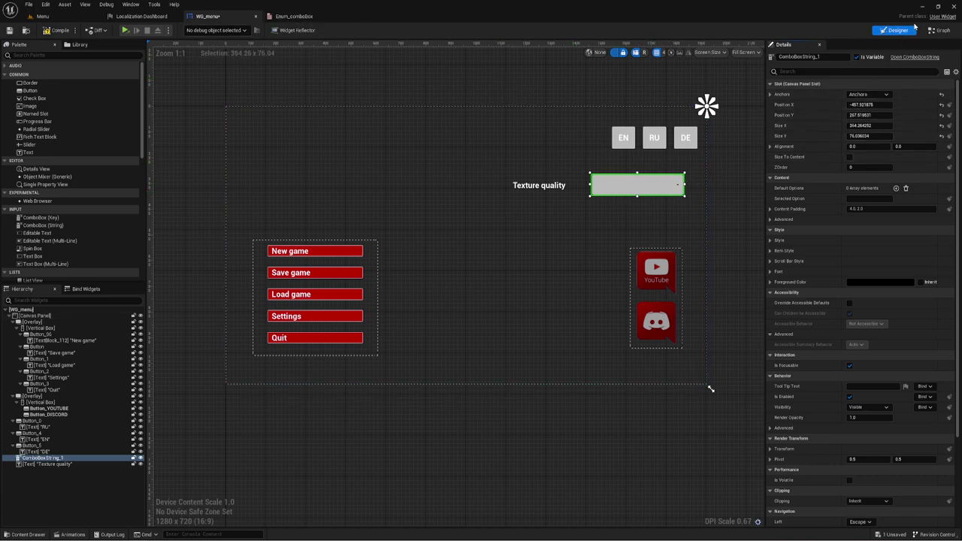
Create a variable Enum of type Enum_comboBox in the graph, compile, and keep default High.
{"action": "left_click", "coordinate": [940, 30]}
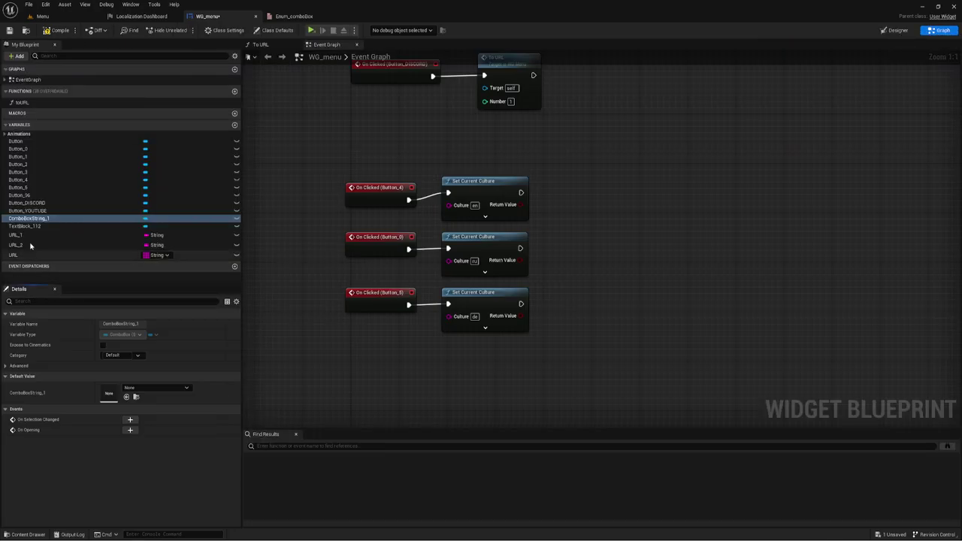
{"action": "left_click", "coordinate": [23, 149]}
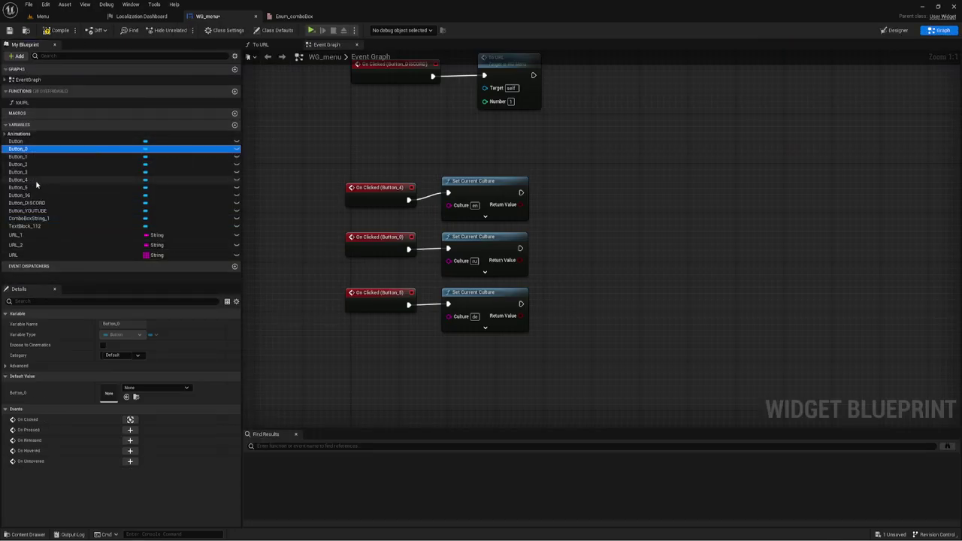
{"action": "left_click", "coordinate": [235, 126]}
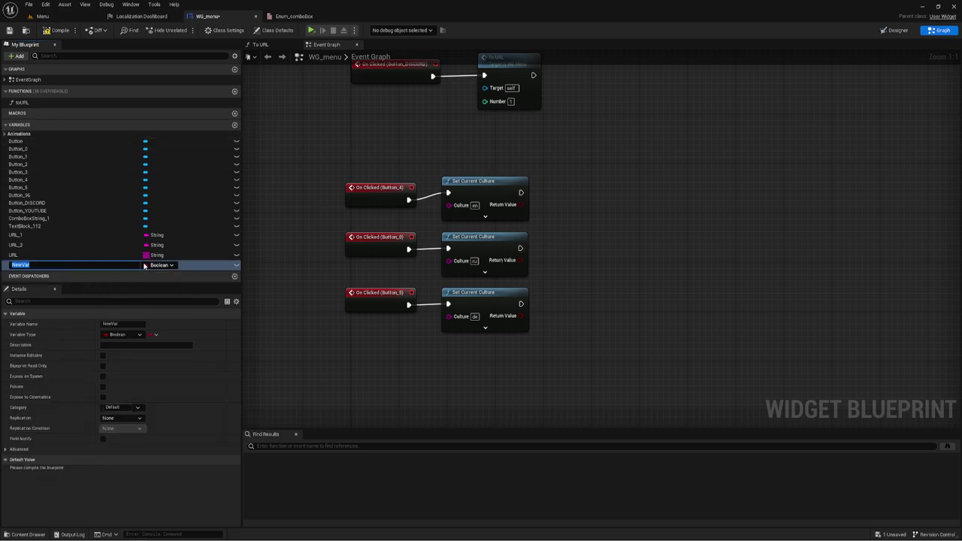
{"action": "double_click", "coordinate": [43, 265]}
{"action": "type", "text": "Enum"}
{"action": "key", "text": "Return"}
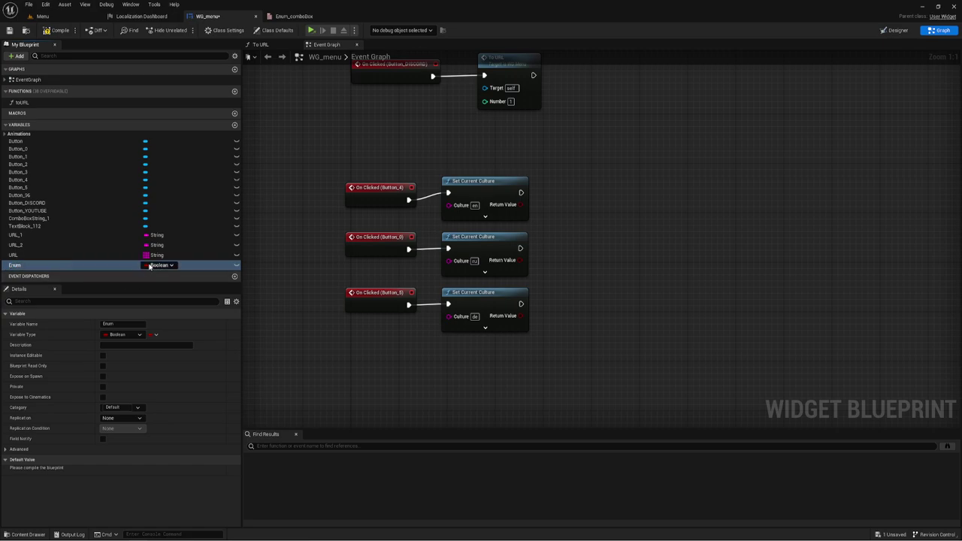
{"action": "left_click", "coordinate": [159, 266]}
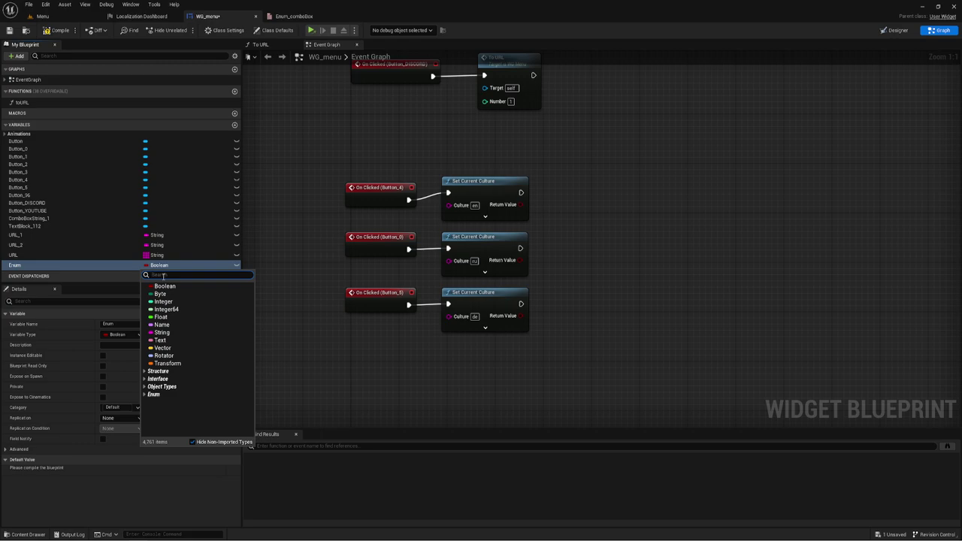
{"action": "type", "text": "Enu"}
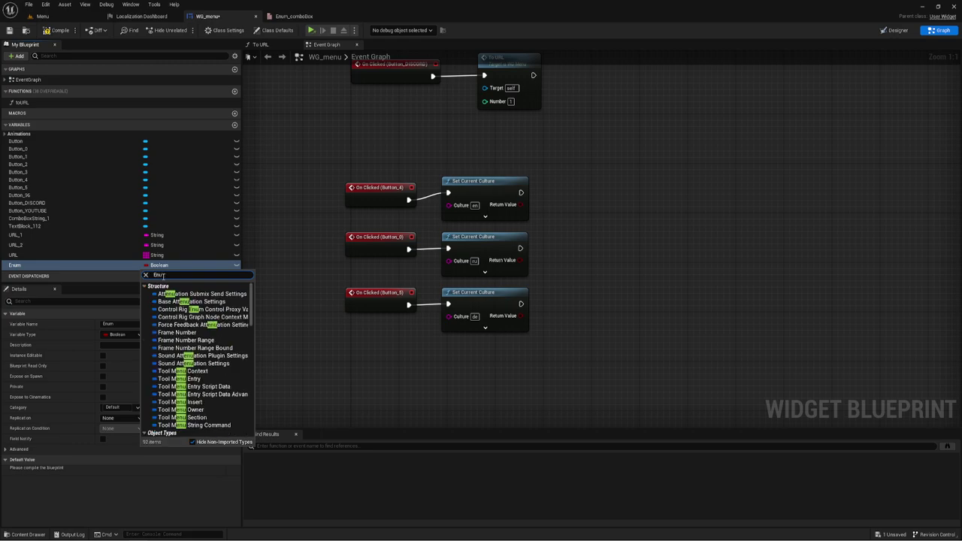
{"action": "type", "text": "m_c"}
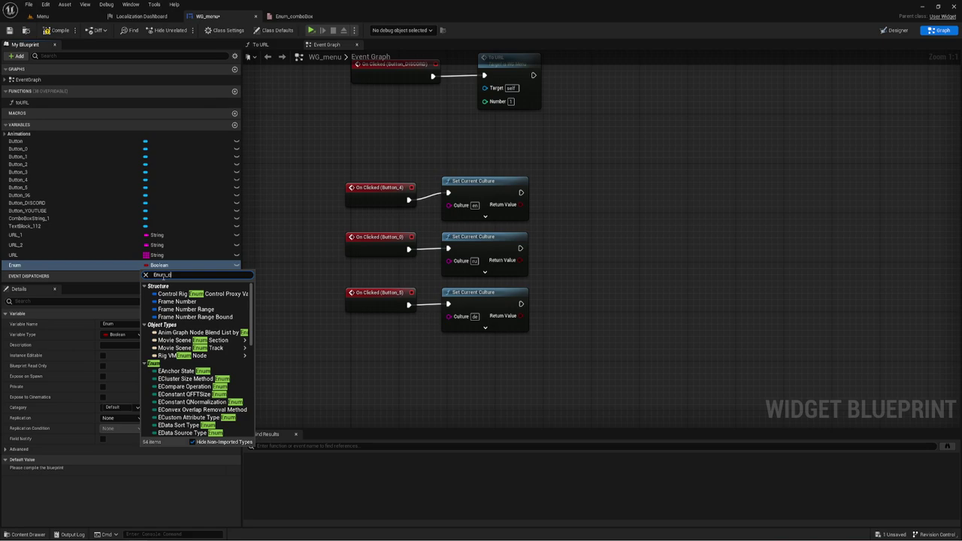
{"action": "type", "text": "om"}
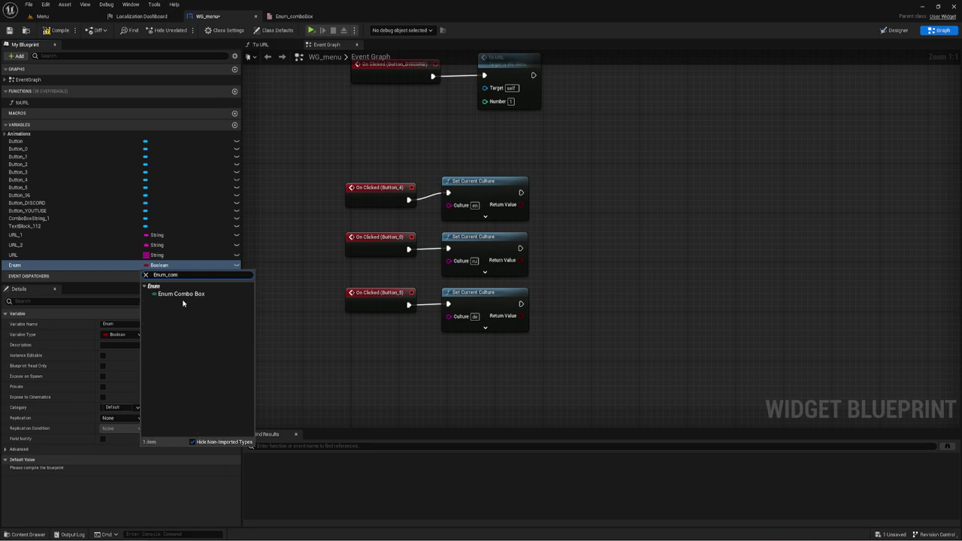
{"action": "left_click", "coordinate": [182, 294]}
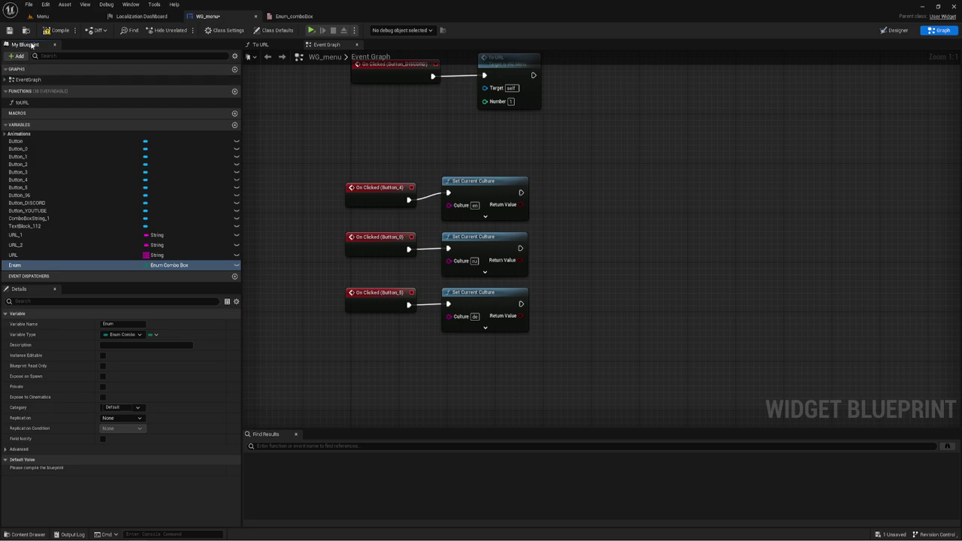
{"action": "left_click", "coordinate": [56, 30]}
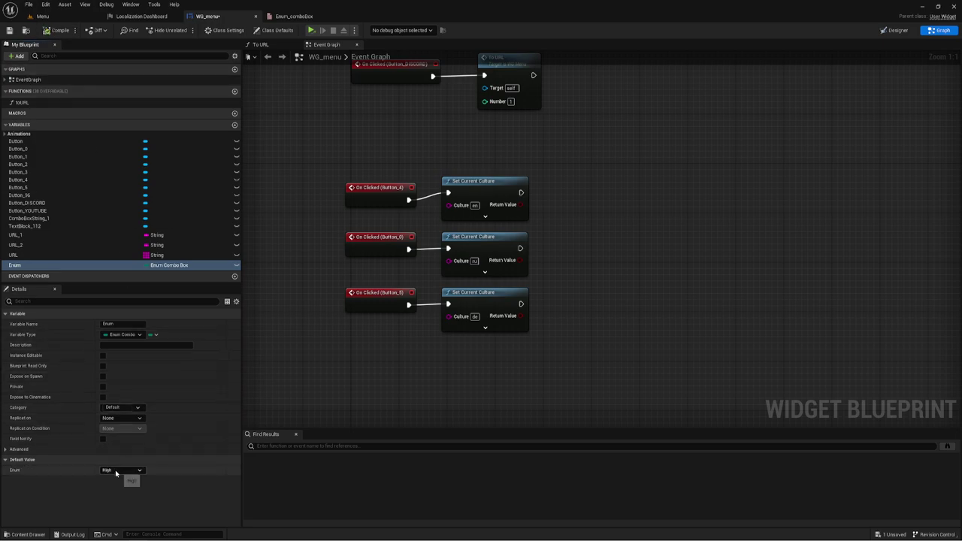
{"action": "left_click", "coordinate": [116, 470]}
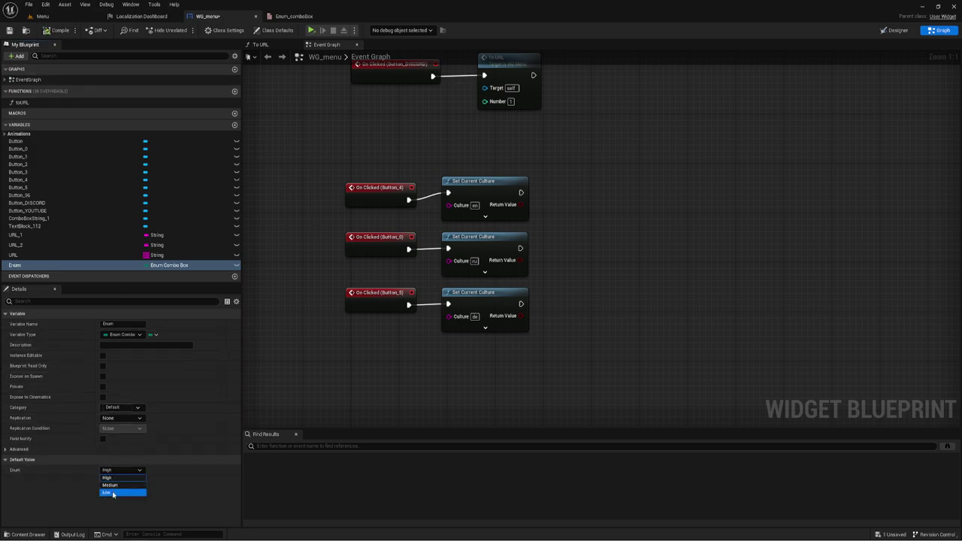
{"action": "left_click", "coordinate": [311, 340]}
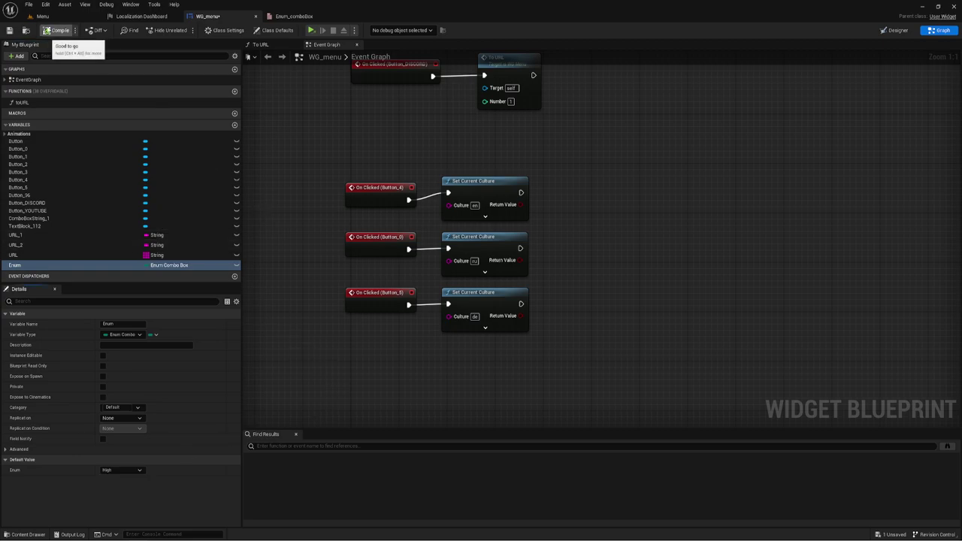
Re-gather the localization text in the Localization Dashboard, saving WG_menu, and open the English translations.
{"action": "left_click", "coordinate": [145, 17]}
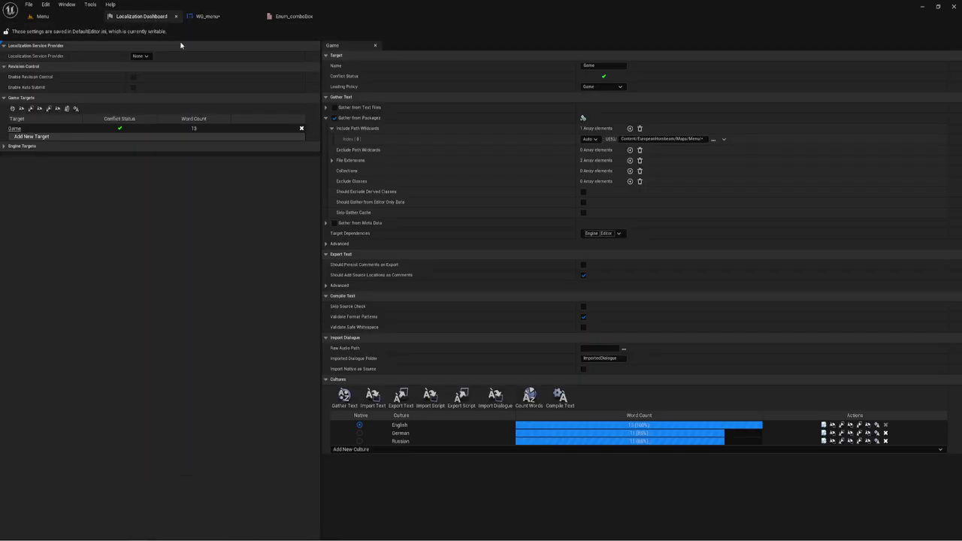
{"action": "left_click", "coordinate": [344, 397]}
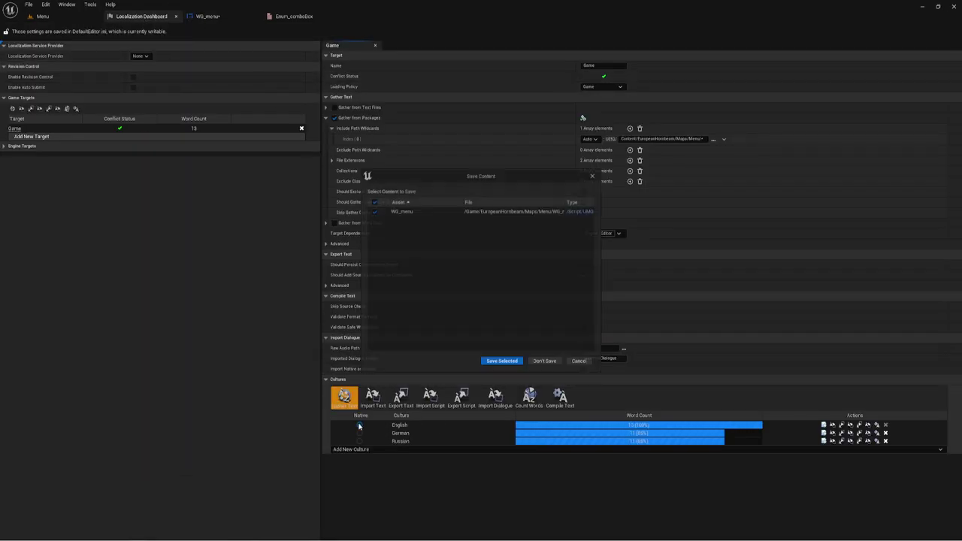
{"action": "left_click", "coordinate": [500, 362]}
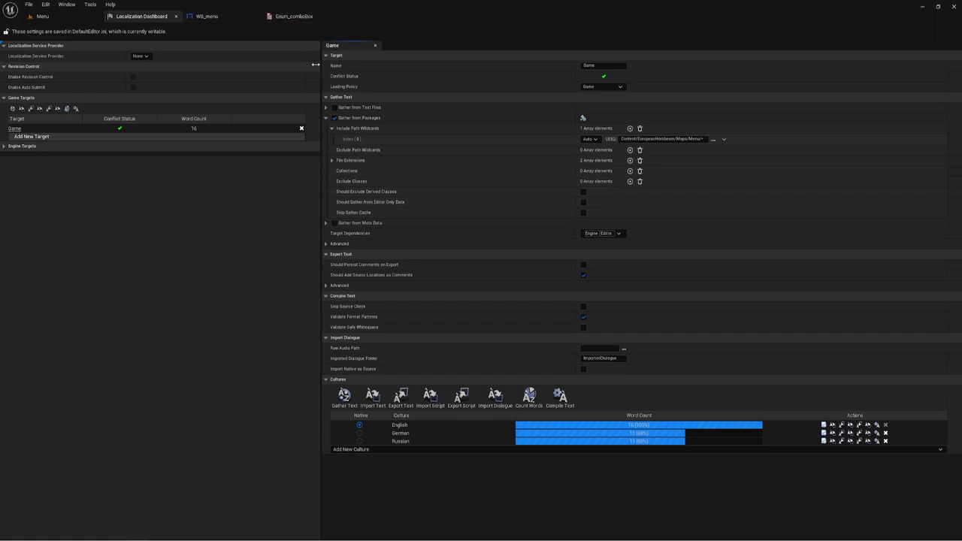
{"action": "left_click", "coordinate": [823, 425]}
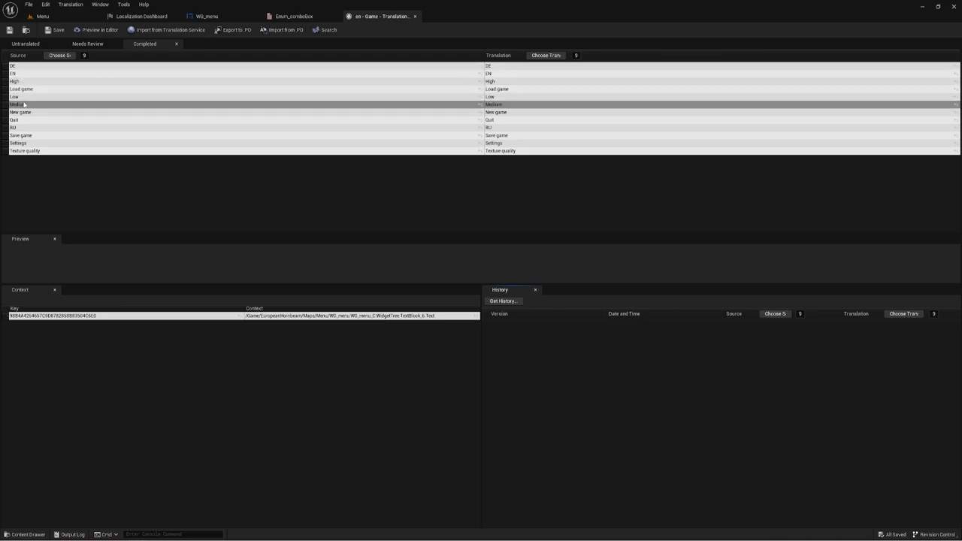
Check the completed Medium and Low translation entries, then close the Enum_comboBox editor.
{"action": "left_click", "coordinate": [25, 105]}
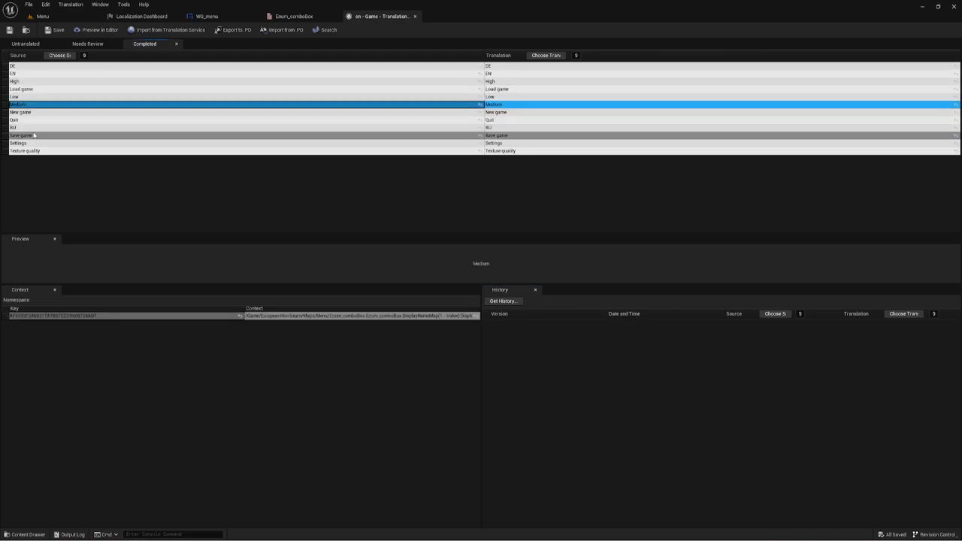
{"action": "left_click", "coordinate": [21, 98]}
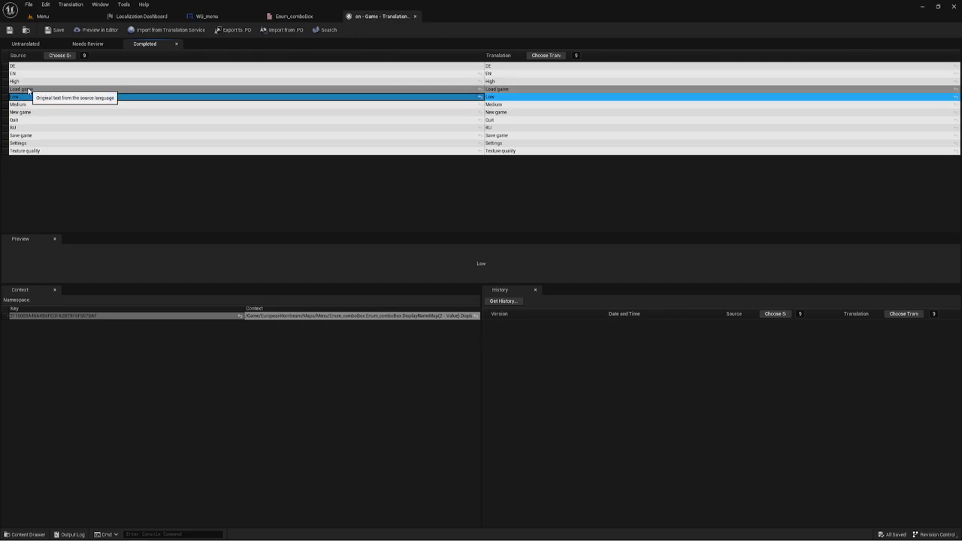
{"action": "left_click", "coordinate": [324, 16]}
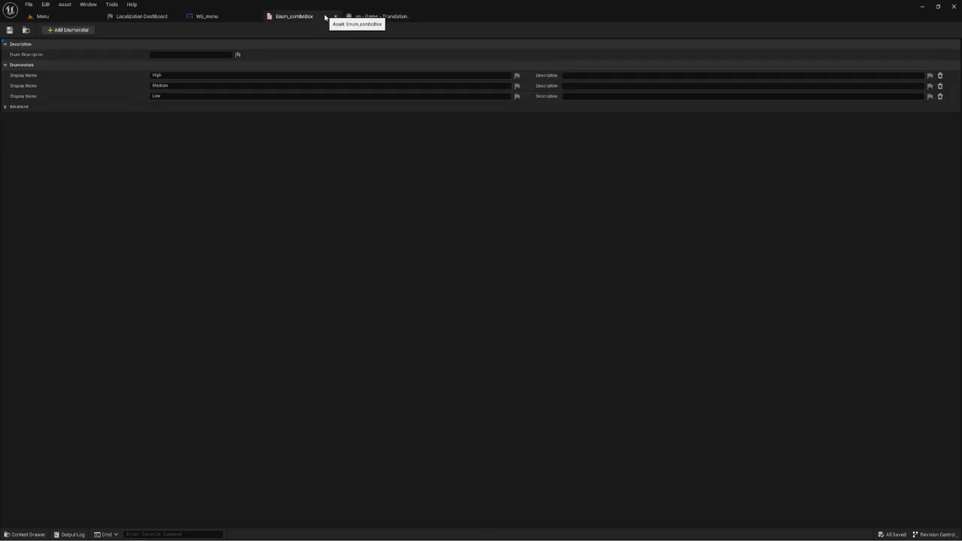
{"action": "left_click", "coordinate": [335, 16]}
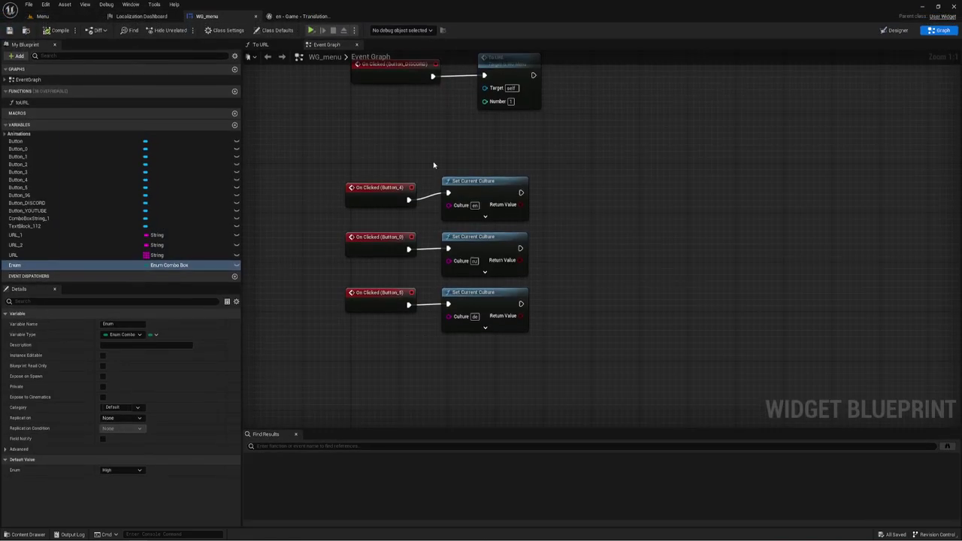
Add a Custom Event node in an empty area of the WG_menu graph via the 'Cust' search.
{"action": "scroll", "coordinate": [622, 233], "scroll_direction": "down", "scroll_amount": 4}
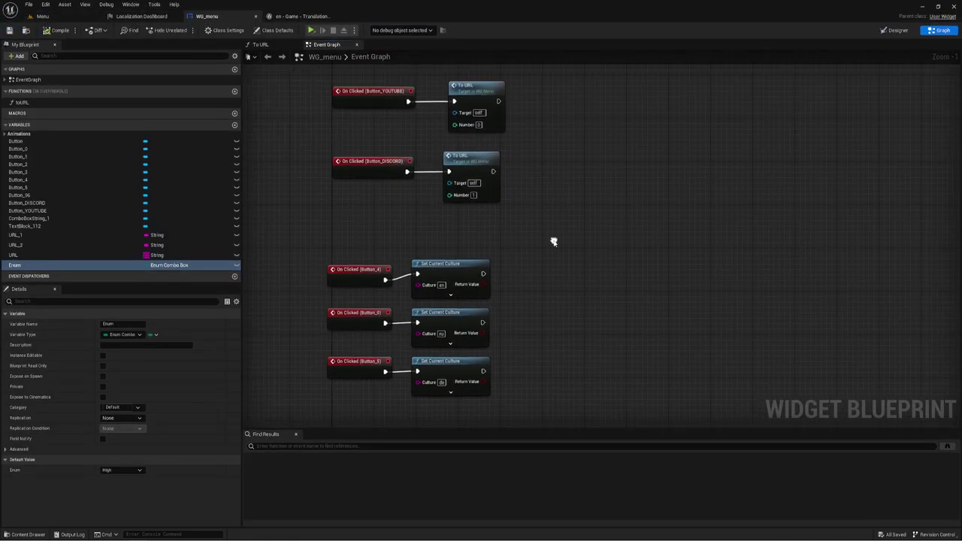
{"action": "scroll", "coordinate": [571, 219], "scroll_direction": "up", "scroll_amount": 3}
{"action": "right_click_drag", "start_coordinate": [491, 236], "coordinate": [561, 378]}
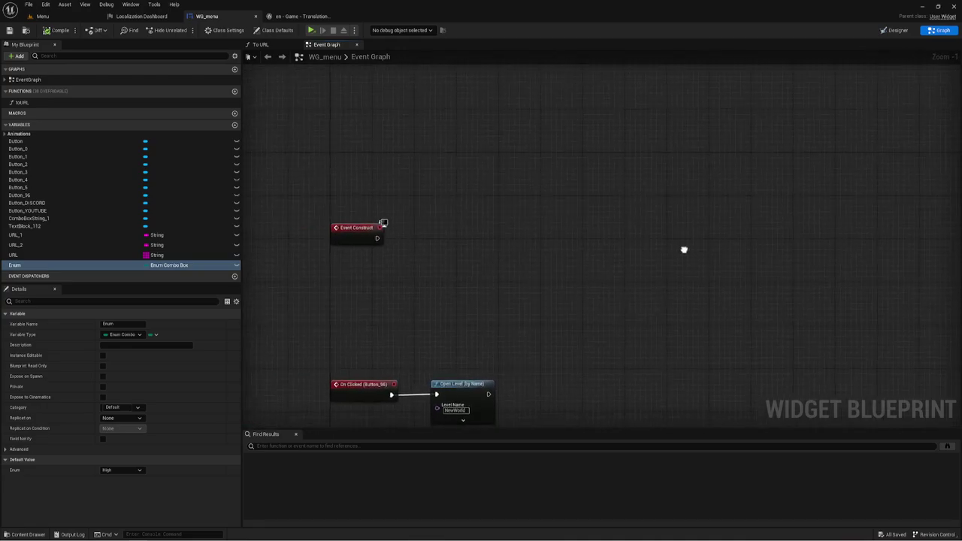
{"action": "mouse_move", "coordinate": [683, 249]}
{"action": "right_mouse_down"}
{"action": "mouse_move", "coordinate": [458, 130]}
{"action": "mouse_move", "coordinate": [417, 142]}
{"action": "right_mouse_up"}
{"action": "right_click", "coordinate": [502, 144]}
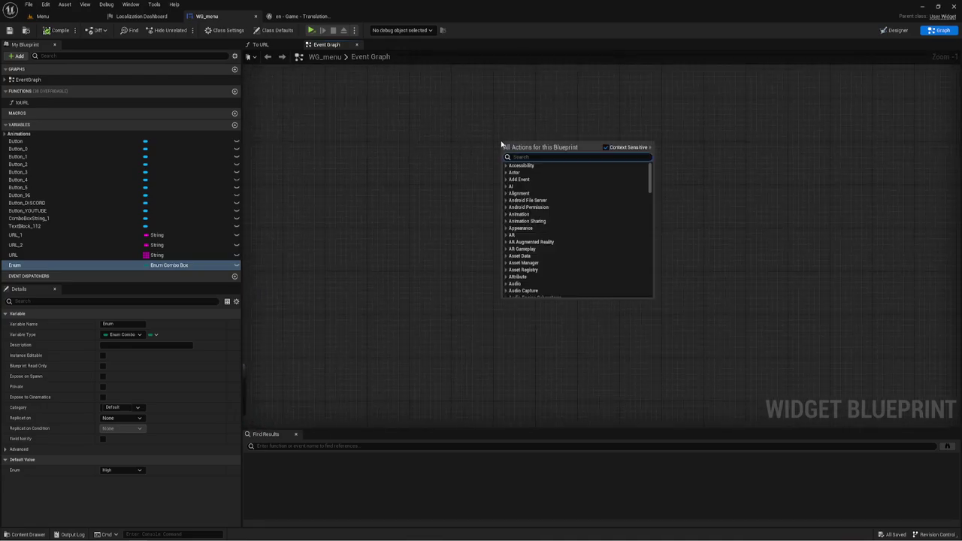
{"action": "type", "text": "Cust"}
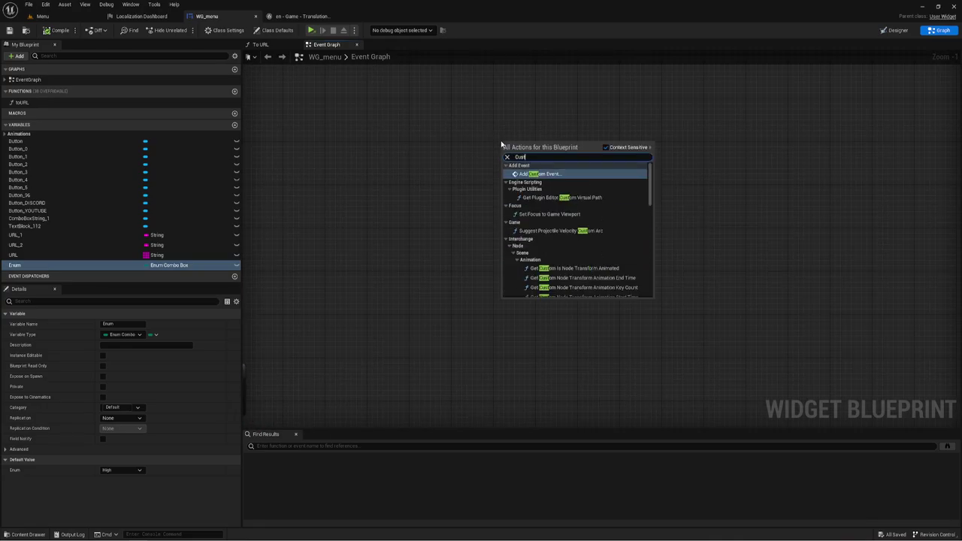
{"action": "left_click", "coordinate": [548, 174]}
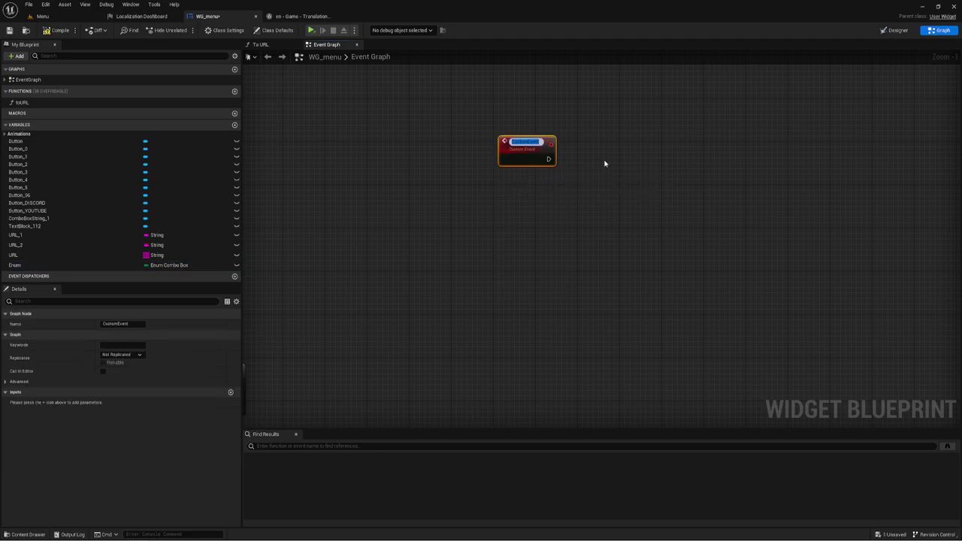
Rename the new custom event to Combo.
{"action": "right_click_drag", "start_coordinate": [604, 160], "coordinate": [537, 166]}
{"action": "double_click", "coordinate": [465, 158]}
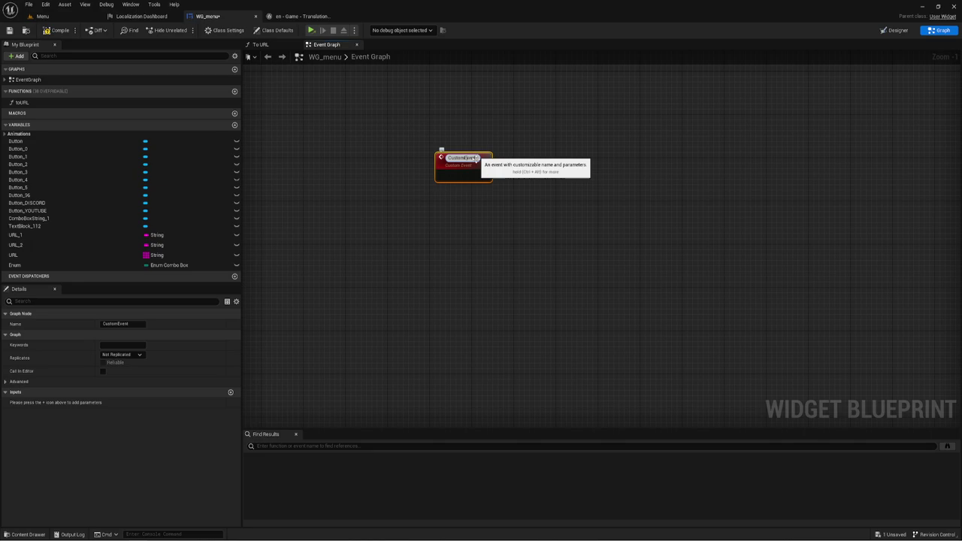
{"action": "key", "text": "Return"}
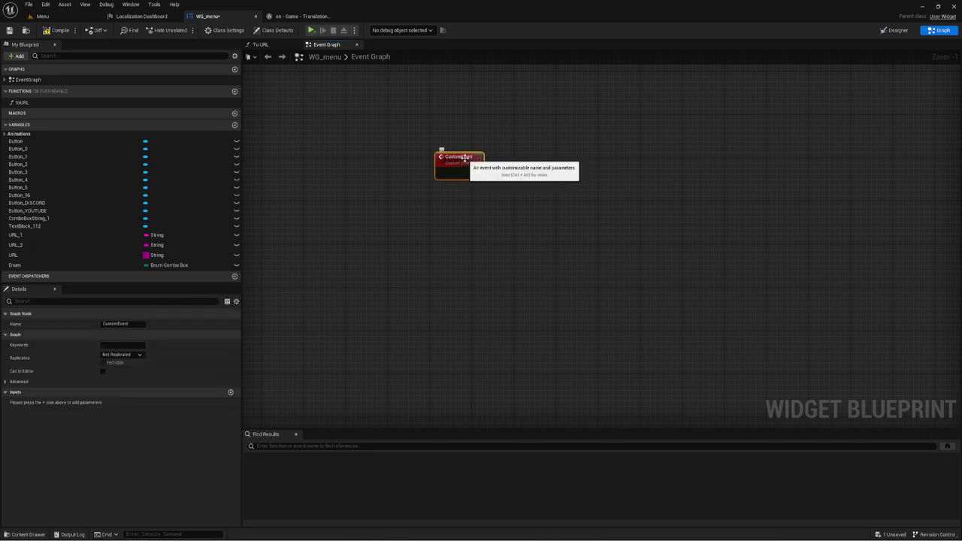
{"action": "double_click", "coordinate": [465, 158]}
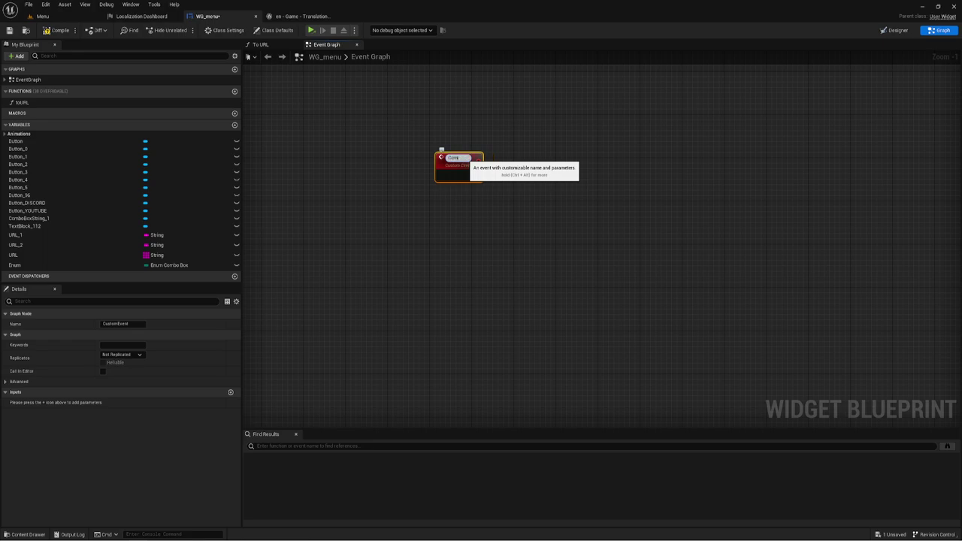
{"action": "key", "text": "Return"}
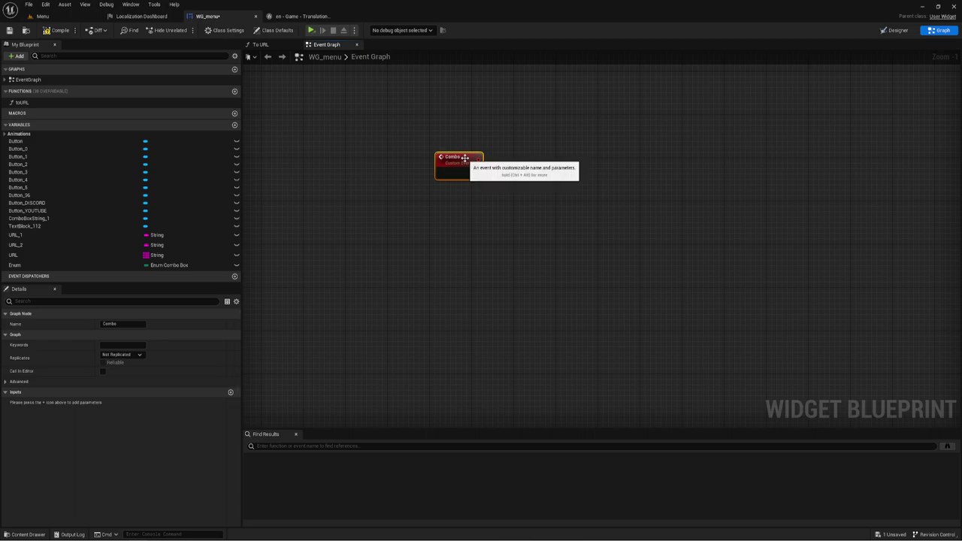
{"action": "right_click_drag", "start_coordinate": [541, 185], "coordinate": [456, 201]}
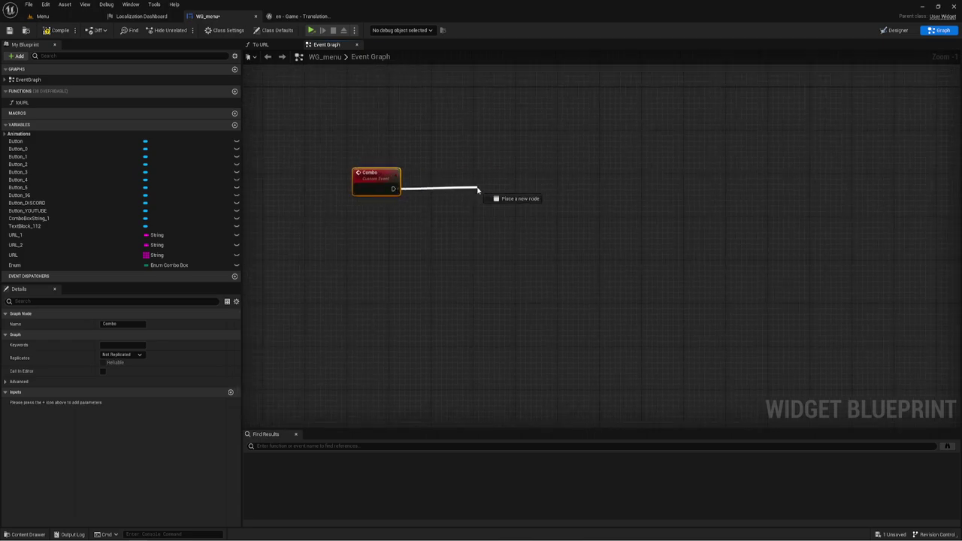
Add a For Loop node running after the Combo event.
{"action": "left_click_drag", "start_coordinate": [392, 190], "coordinate": [477, 189]}
{"action": "type", "text": "for"}
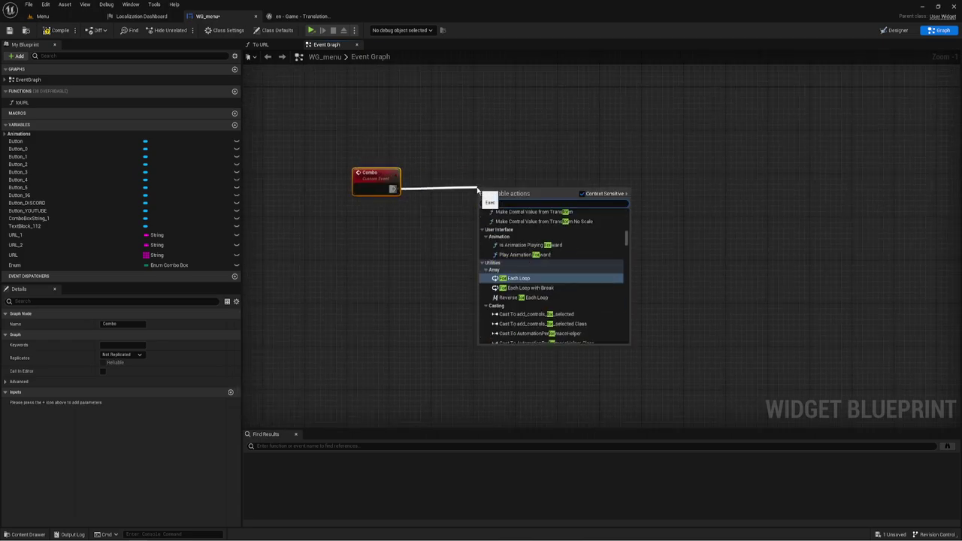
{"action": "type", "text": " lo"}
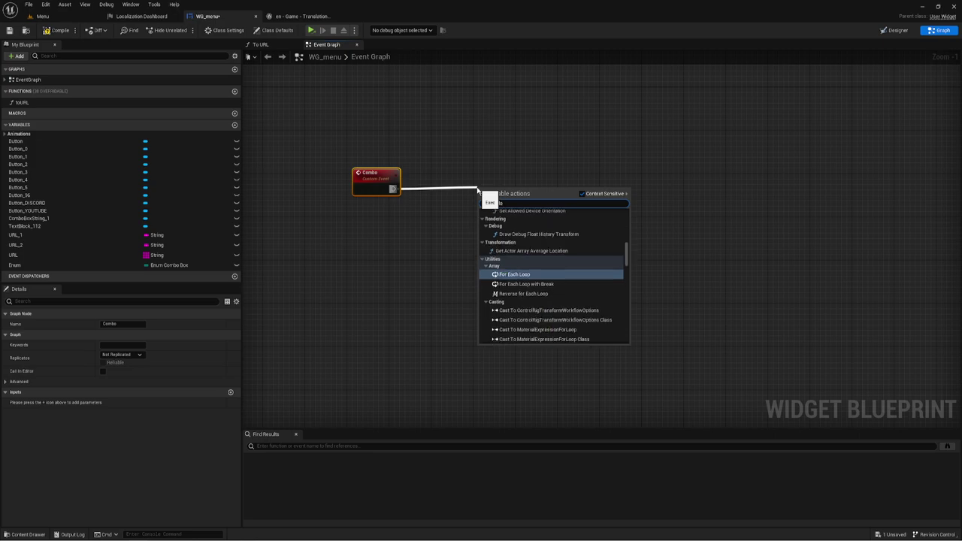
{"action": "scroll", "coordinate": [481, 196], "scroll_direction": "down", "scroll_amount": 3}
{"action": "left_click", "coordinate": [502, 326]}
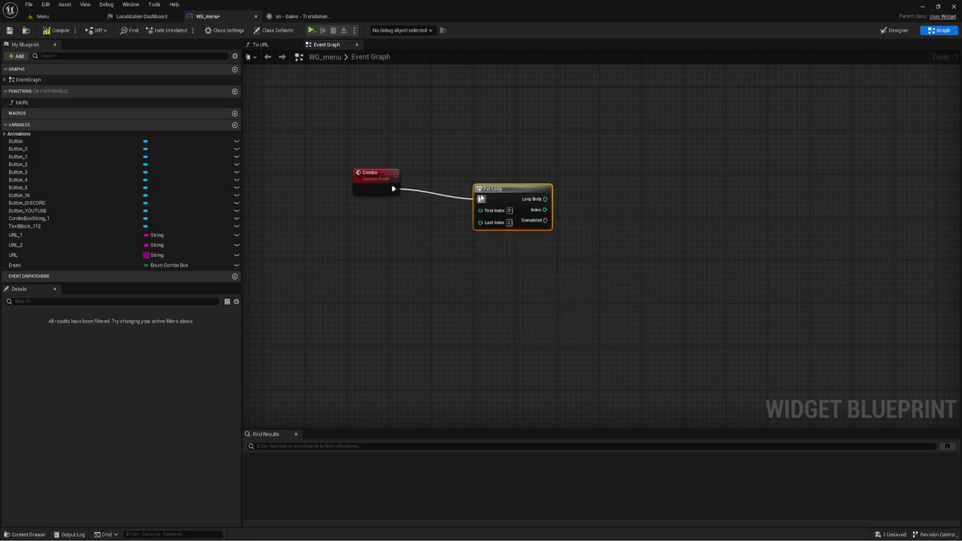
{"action": "left_click_drag", "start_coordinate": [501, 192], "coordinate": [458, 181]}
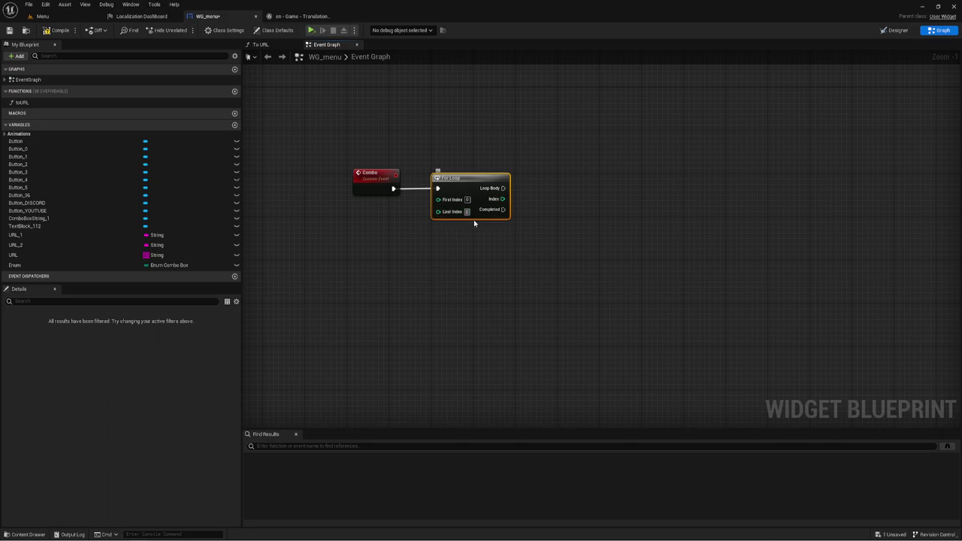
{"action": "right_click_drag", "start_coordinate": [528, 239], "coordinate": [472, 244]}
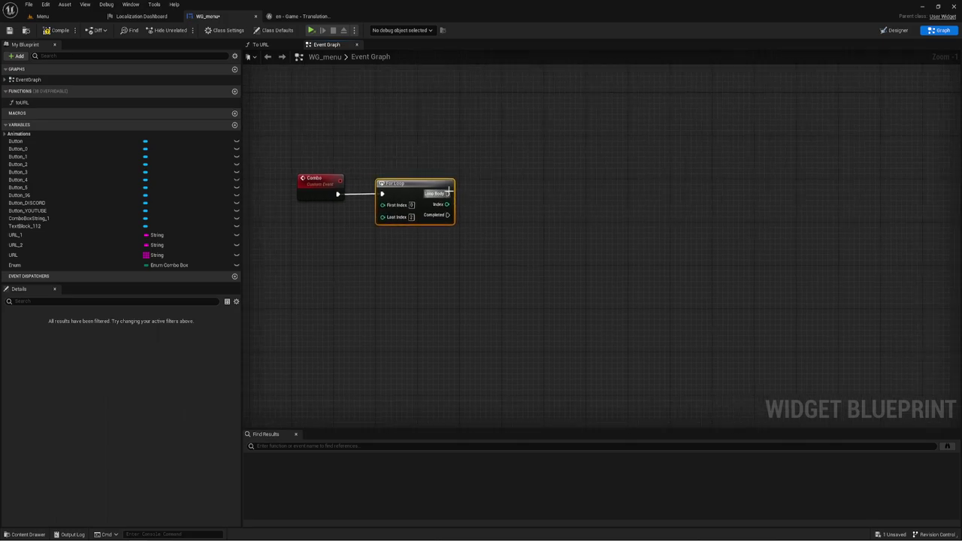
Drive a Switch on Int from the loop Index, run it from Loop Body, and give it three cases.
{"action": "left_click_drag", "start_coordinate": [448, 205], "coordinate": [483, 197]}
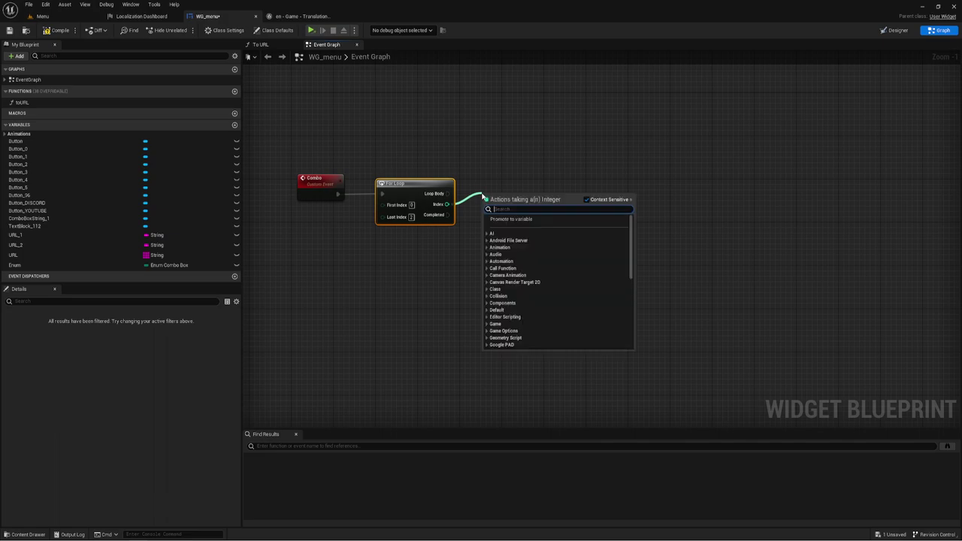
{"action": "type", "text": "swi"}
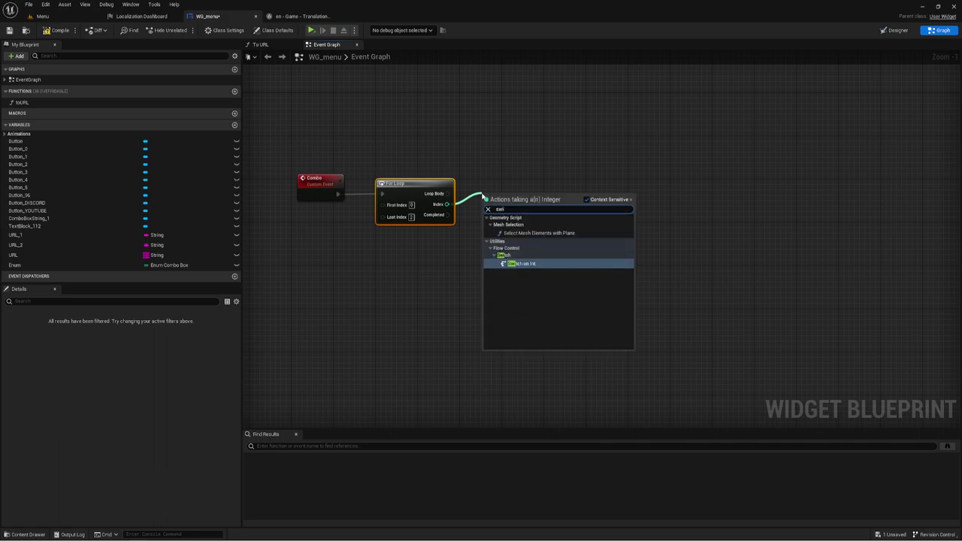
{"action": "left_click", "coordinate": [525, 263]}
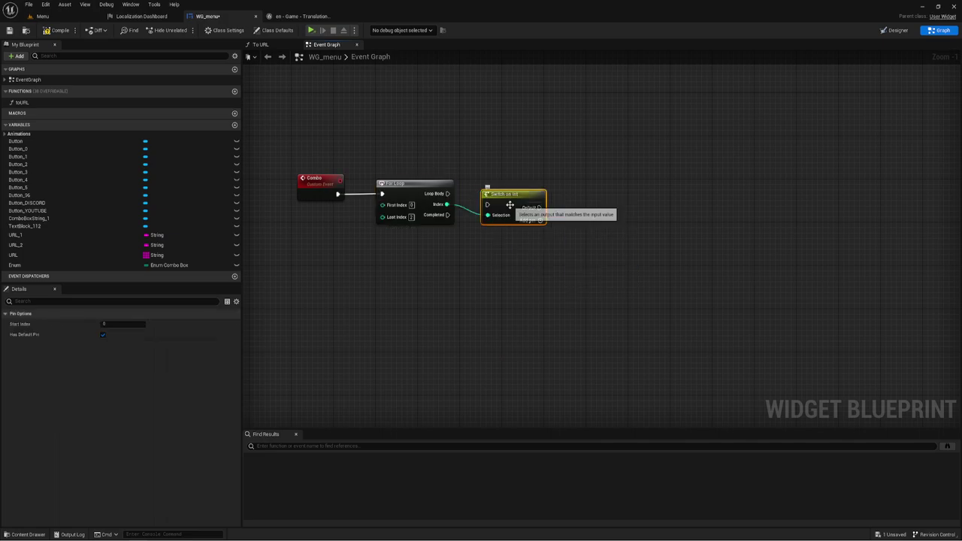
{"action": "mouse_move", "coordinate": [504, 200]}
{"action": "left_mouse_down"}
{"action": "mouse_move", "coordinate": [493, 189]}
{"action": "mouse_move", "coordinate": [477, 194]}
{"action": "left_mouse_up"}
{"action": "right_click_drag", "start_coordinate": [540, 224], "coordinate": [461, 221]}
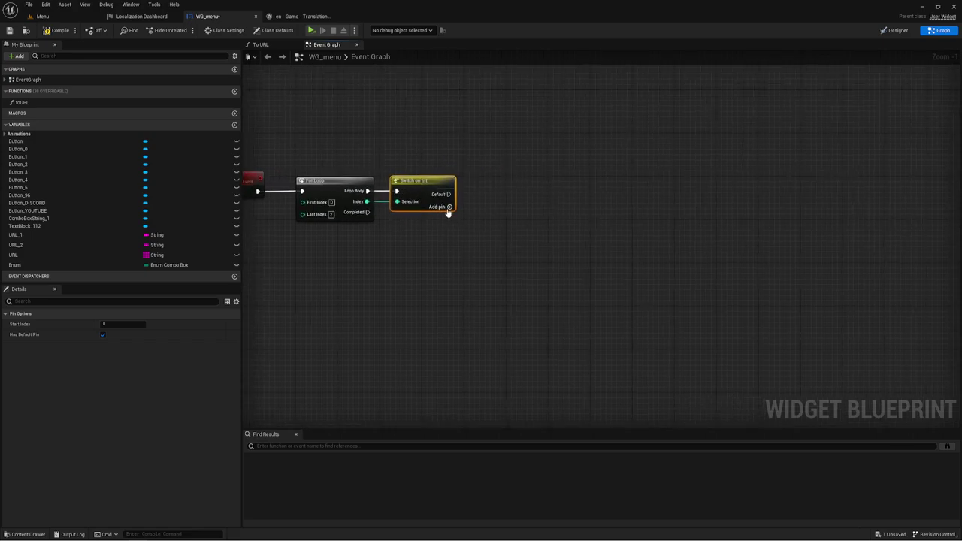
{"action": "left_click", "coordinate": [450, 208]}
{"action": "left_click", "coordinate": [450, 217]}
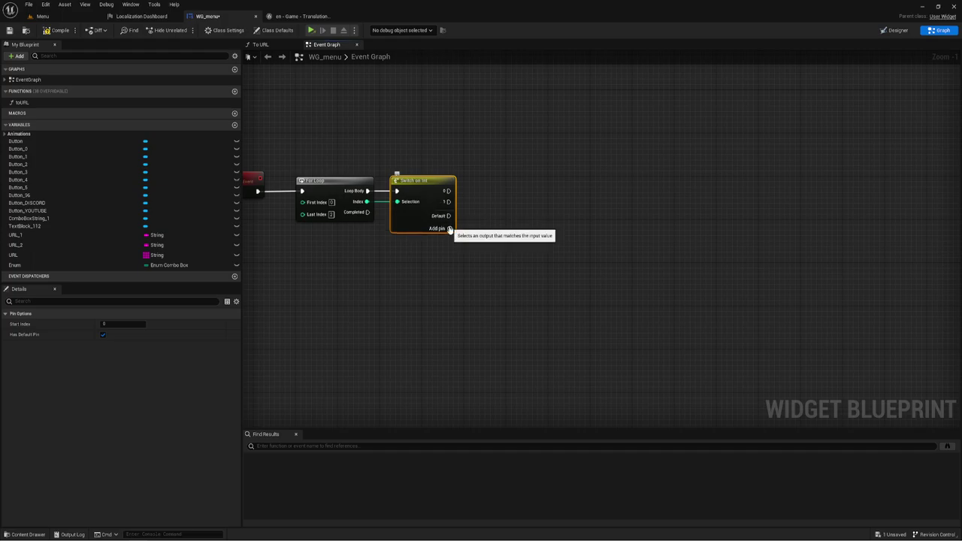
{"action": "left_click", "coordinate": [450, 227]}
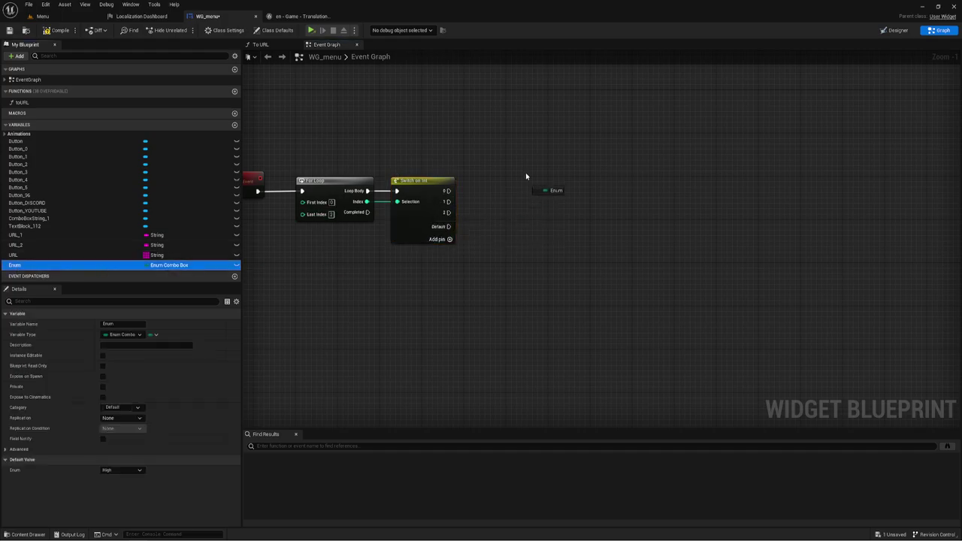
Add three Enum SET nodes and connect switch case 0 to the top one.
{"action": "left_click_drag", "start_coordinate": [15, 264], "coordinate": [497, 143], "text": "alt"}
{"action": "left_click_drag", "start_coordinate": [70, 265], "coordinate": [491, 183], "text": "alt"}
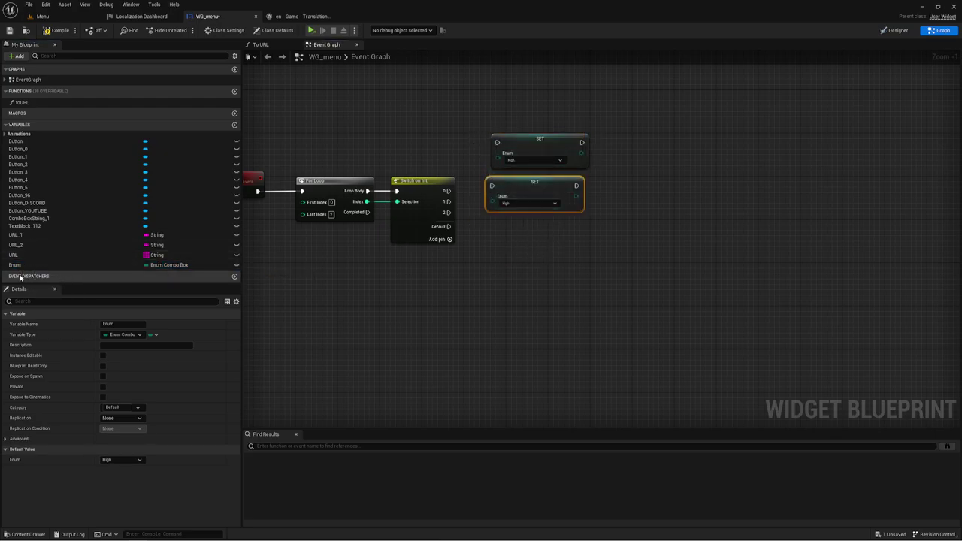
{"action": "mouse_move", "coordinate": [31, 266]}
{"action": "left_mouse_down"}
{"action": "mouse_move", "coordinate": [485, 233]}
{"action": "mouse_move", "coordinate": [487, 223]}
{"action": "mouse_move", "coordinate": [447, 201]}
{"action": "mouse_move", "coordinate": [492, 186]}
{"action": "left_mouse_up"}
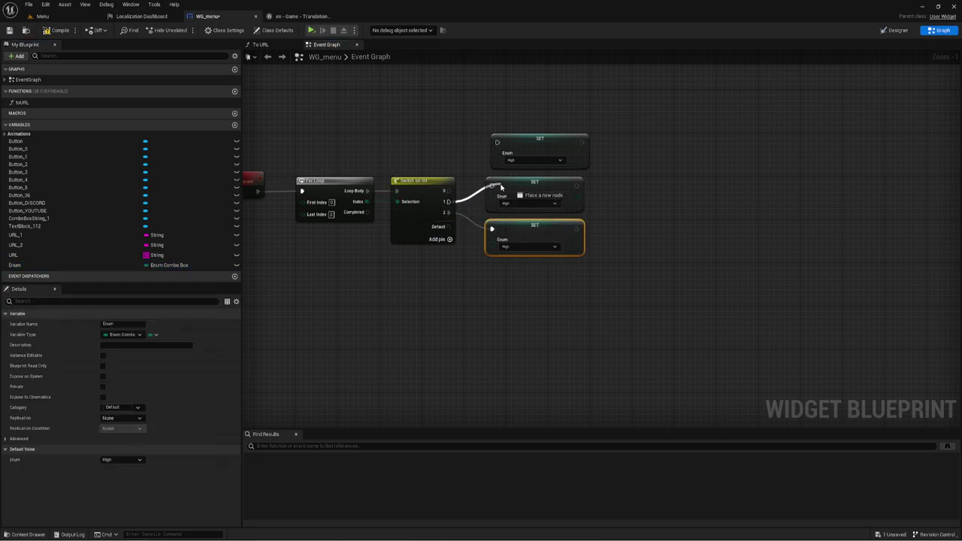
{"action": "left_click_drag", "start_coordinate": [497, 142], "coordinate": [448, 191]}
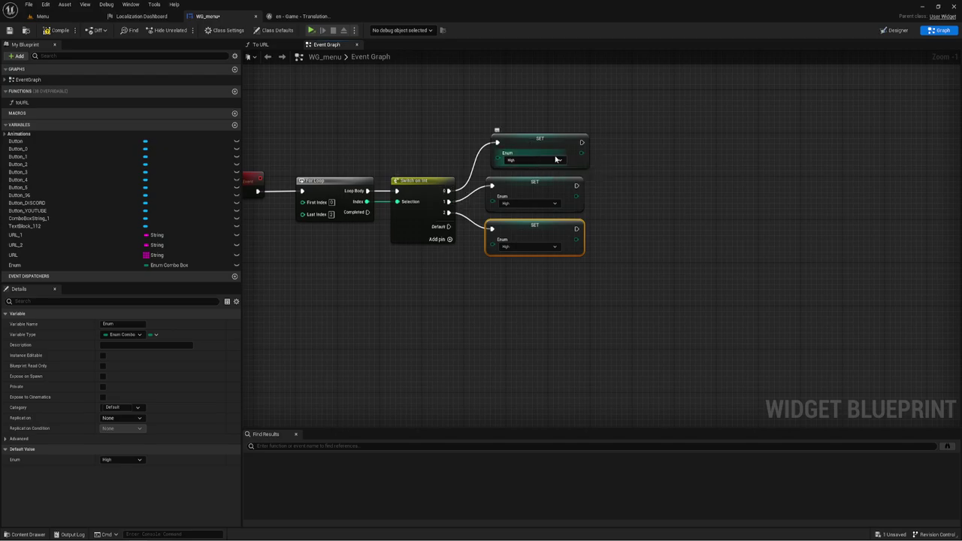
{"action": "right_click_drag", "start_coordinate": [629, 224], "coordinate": [572, 220]}
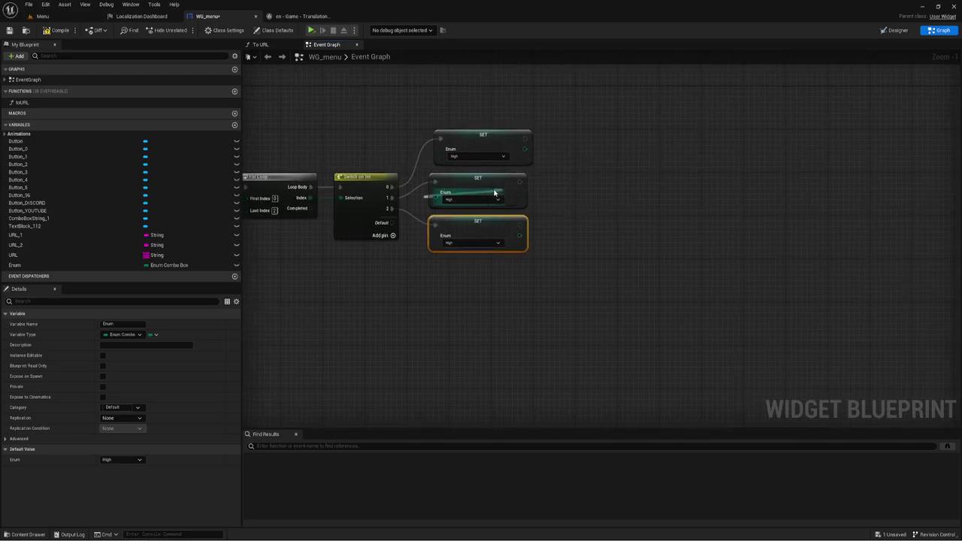
{"action": "left_click_drag", "start_coordinate": [488, 188], "coordinate": [493, 188]}
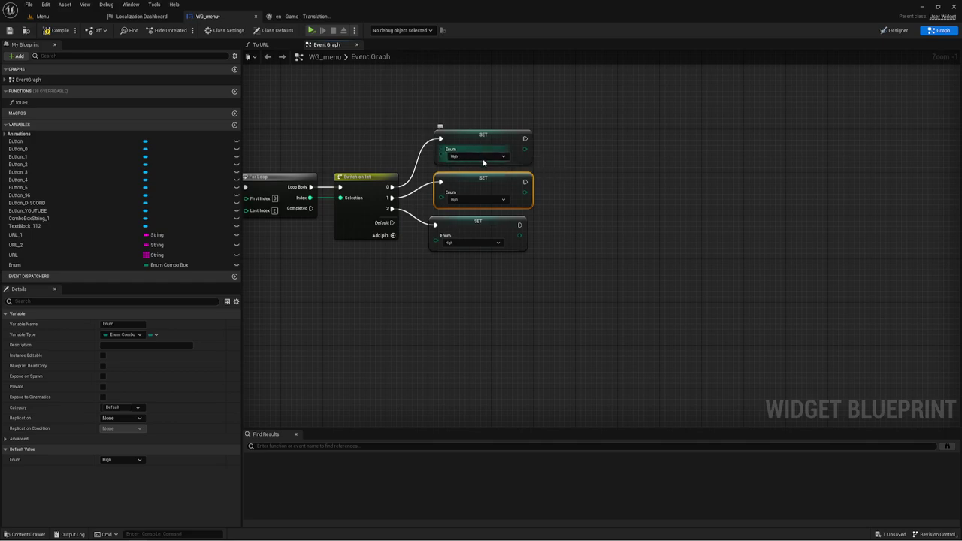
Set the SET nodes' Enum values to Low, Medium and High.
{"action": "left_click", "coordinate": [481, 157]}
{"action": "left_click", "coordinate": [454, 173]}
{"action": "left_click", "coordinate": [472, 199]}
{"action": "left_click", "coordinate": [455, 211]}
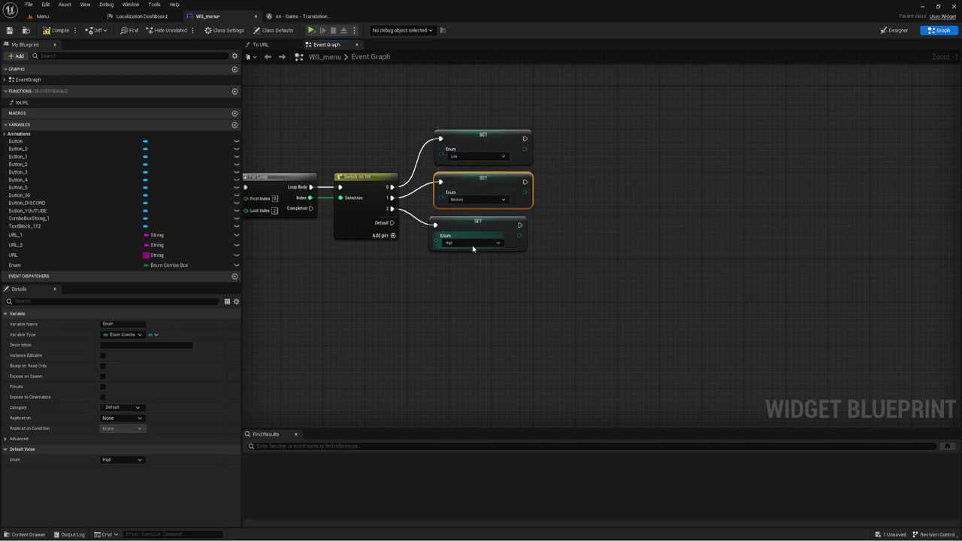
{"action": "right_click_drag", "start_coordinate": [639, 215], "coordinate": [646, 233]}
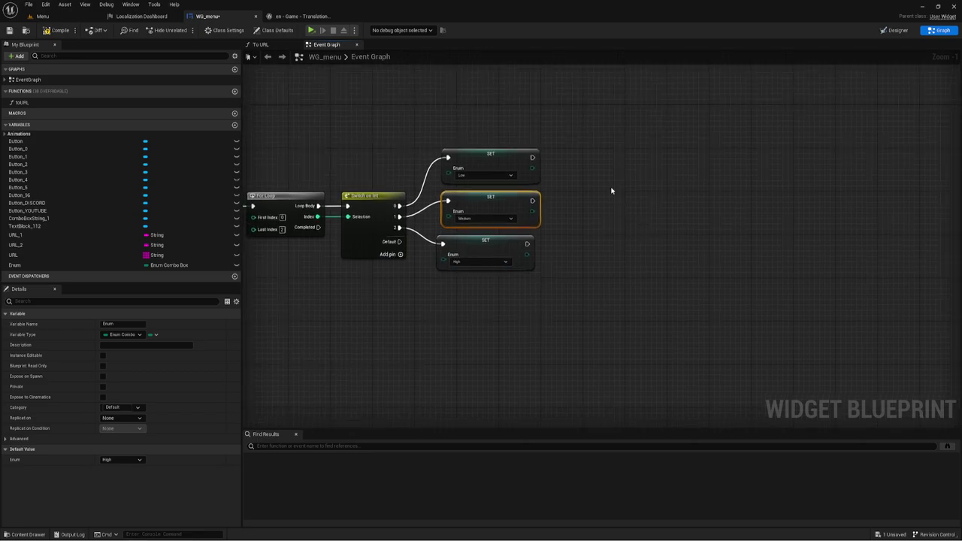
{"action": "right_click_drag", "start_coordinate": [569, 213], "coordinate": [610, 200]}
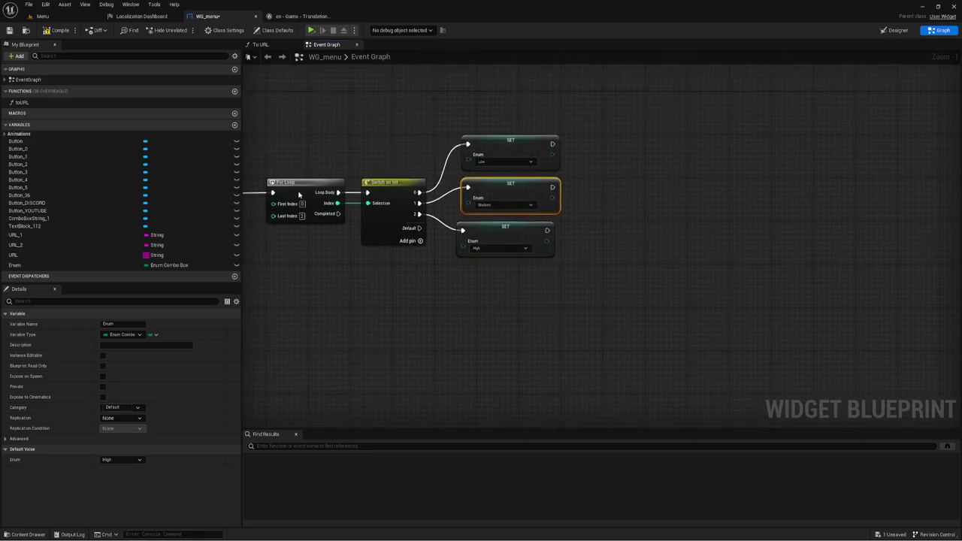
Add a ComboBoxString_1 getter feeding an Add Option node, then clear the combo box's Default Options in Designer.
{"action": "mouse_move", "coordinate": [34, 218]}
{"action": "left_mouse_down"}
{"action": "mouse_move", "coordinate": [569, 194]}
{"action": "mouse_move", "coordinate": [632, 130]}
{"action": "left_mouse_up"}
{"action": "left_click", "coordinate": [591, 204]}
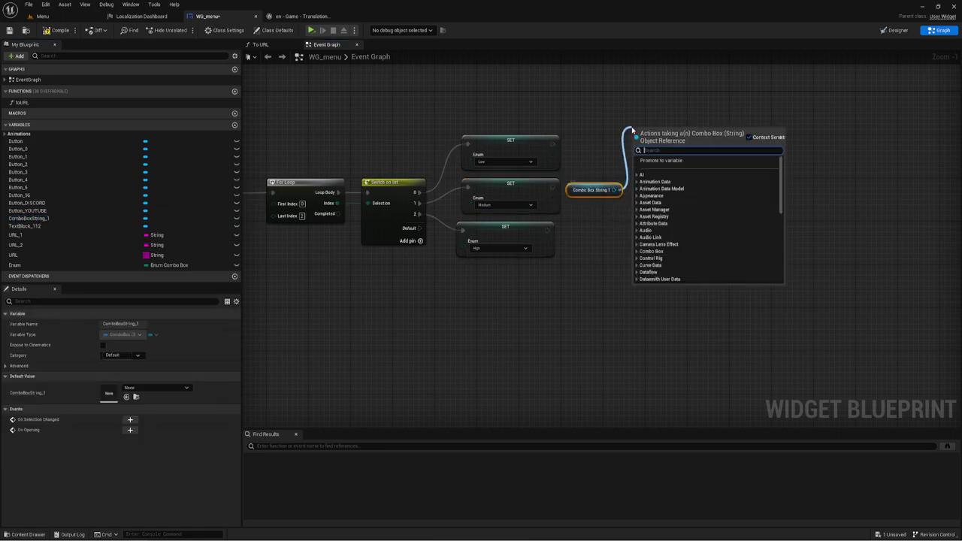
{"action": "type", "text": "set"}
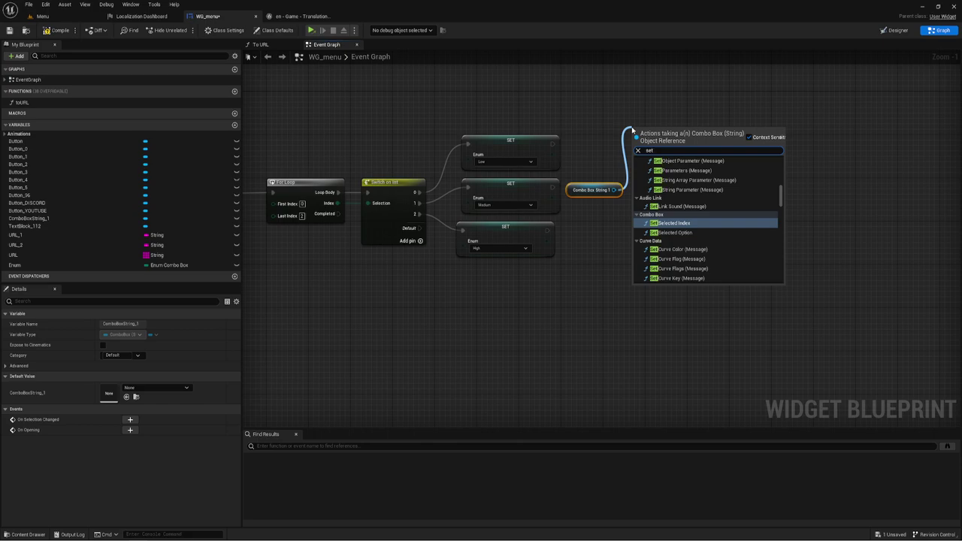
{"action": "key", "text": "BackSpace"}
{"action": "key", "text": "BackSpace"}
{"action": "key", "text": "BackSpace"}
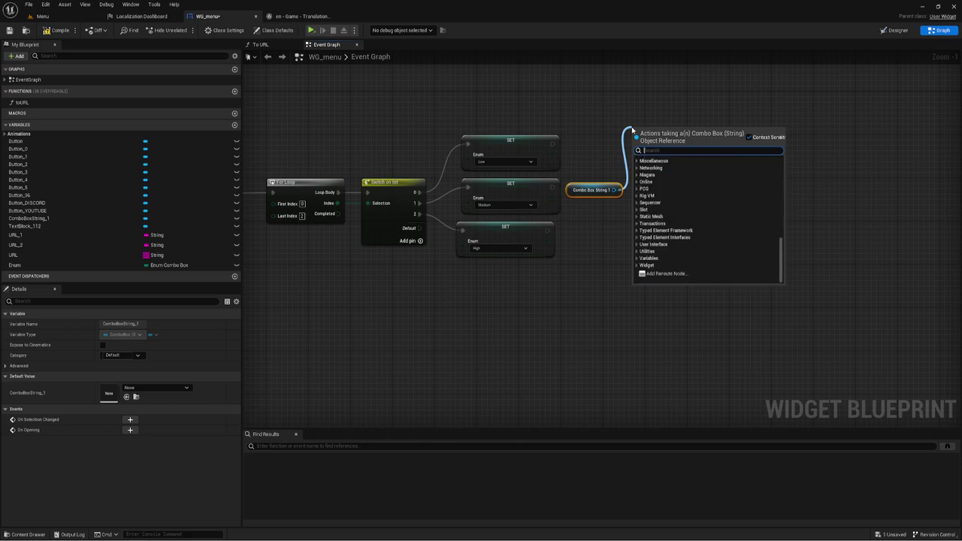
{"action": "type", "text": "add"}
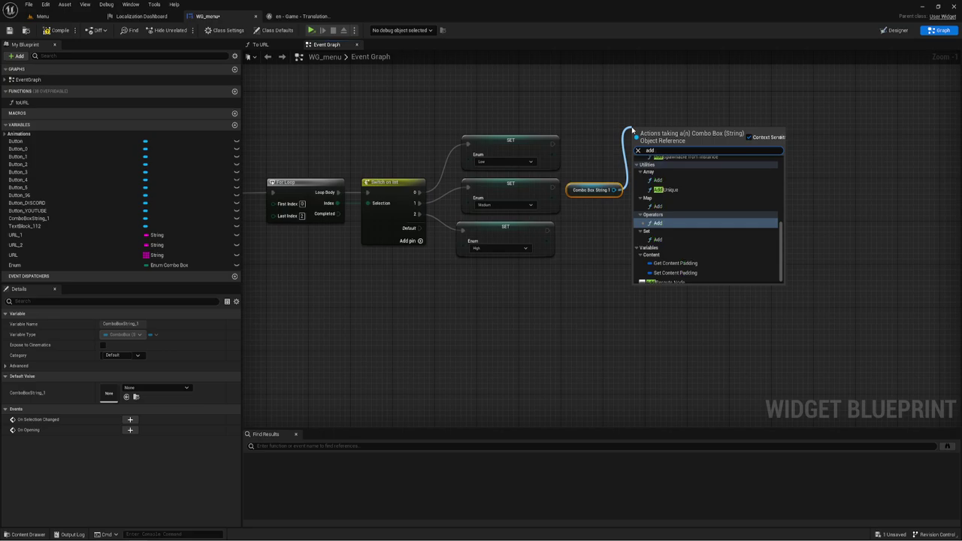
{"action": "type", "text": " op"}
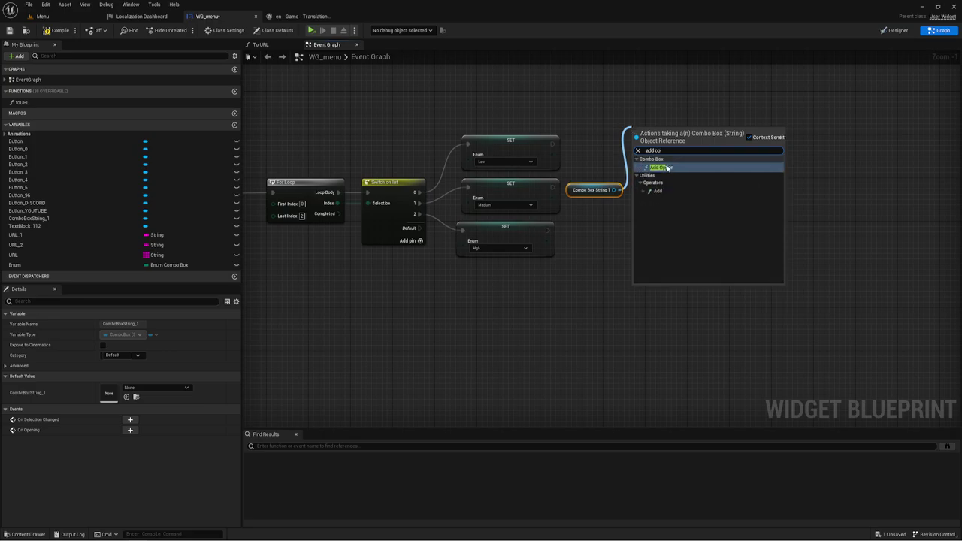
{"action": "left_click", "coordinate": [667, 168]}
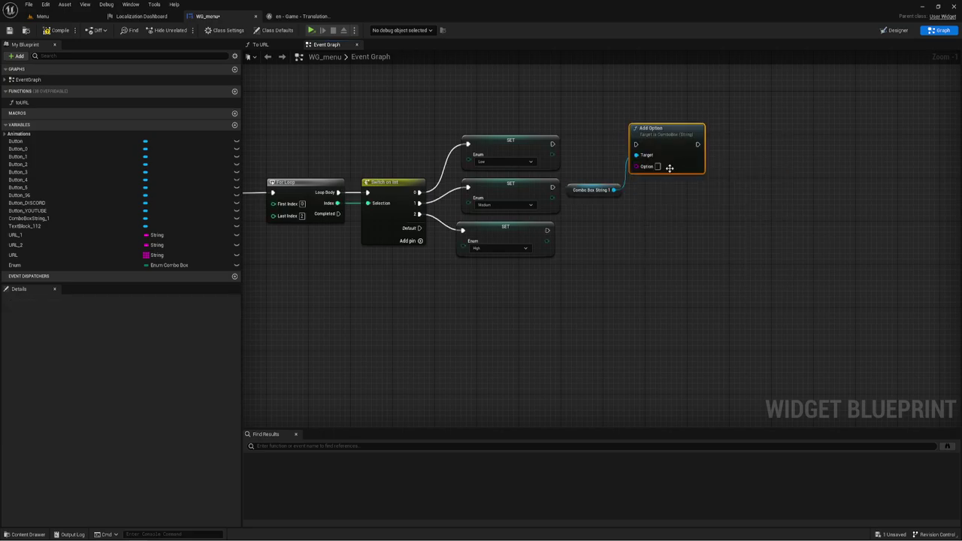
{"action": "left_click", "coordinate": [894, 30]}
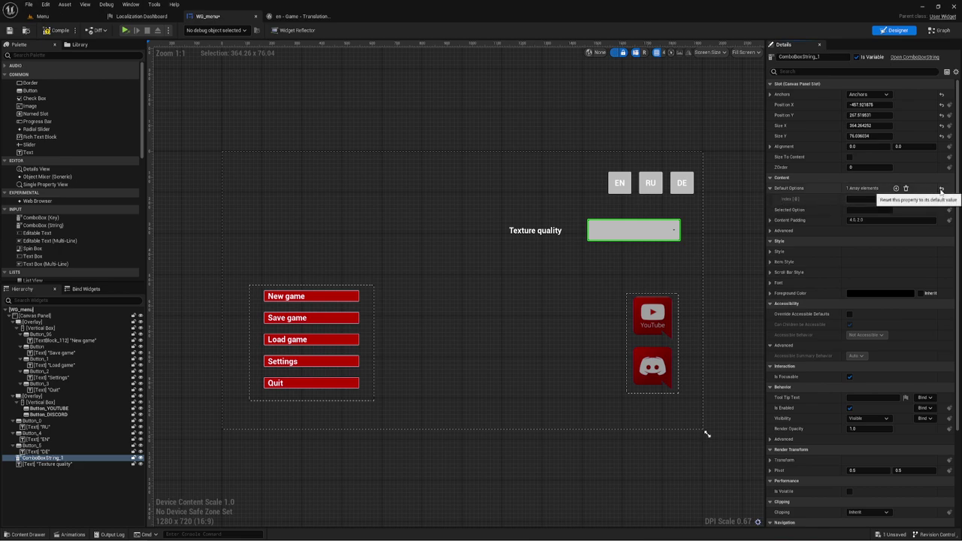
{"action": "left_click", "coordinate": [906, 188]}
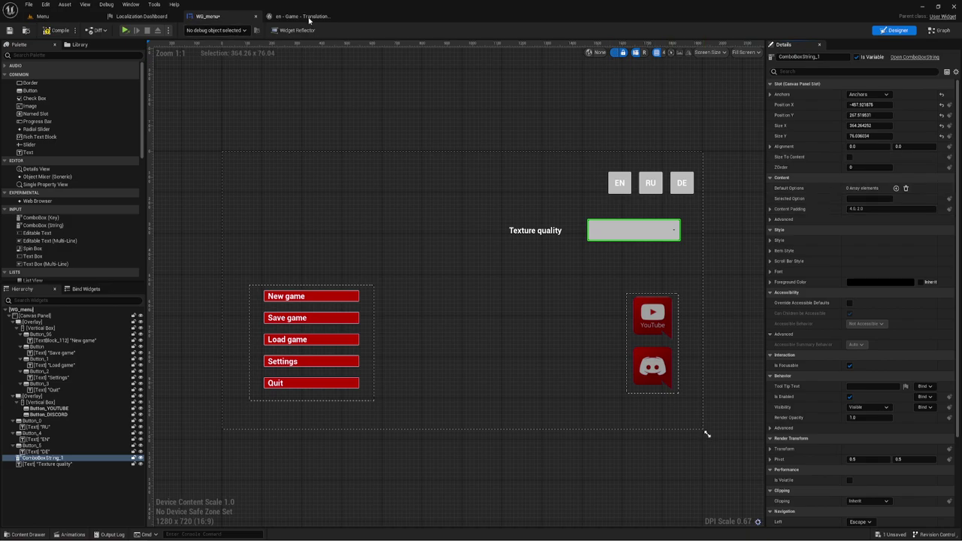
Duplicate Add Option into three stacked nodes, running them after the Low, Medium and High SETs.
{"action": "left_click", "coordinate": [940, 30]}
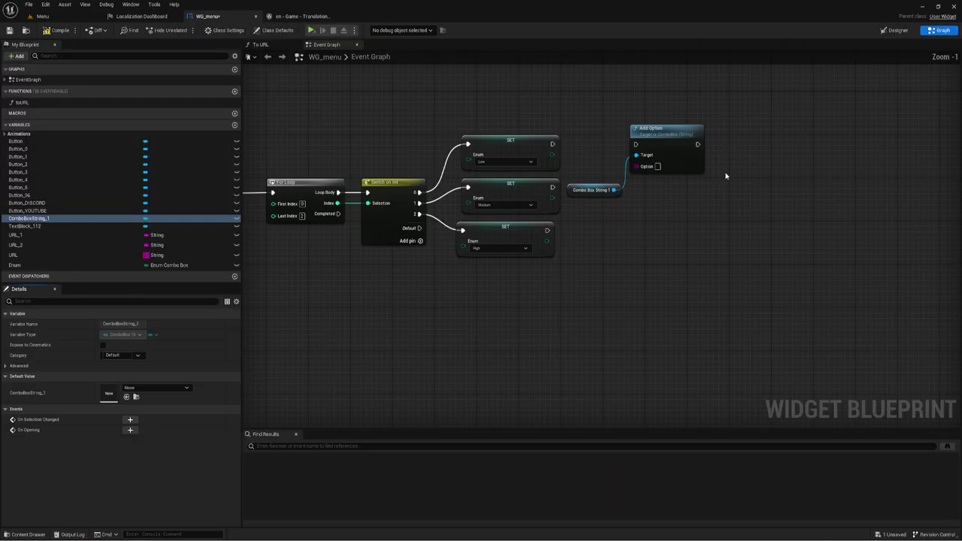
{"action": "left_click", "coordinate": [662, 150]}
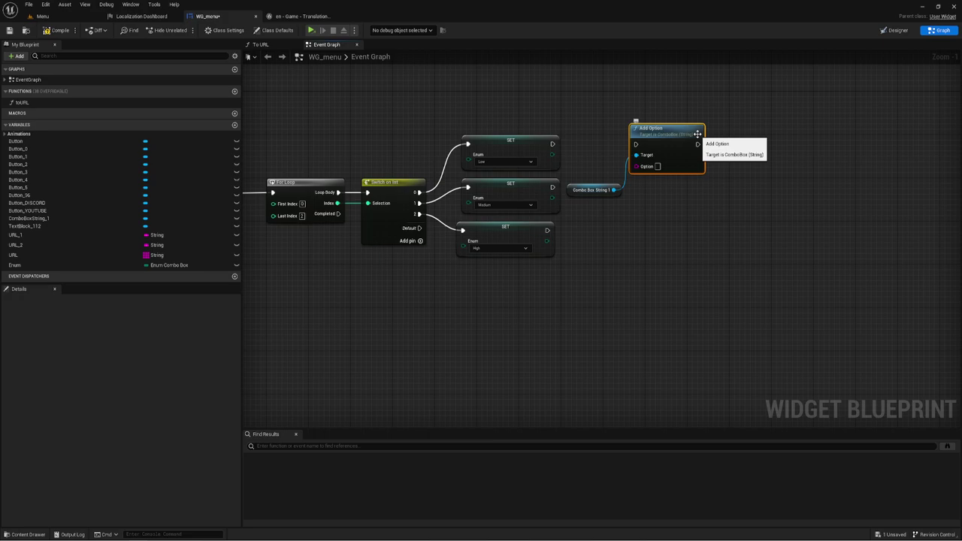
{"action": "key", "text": "ctrl+c"}
{"action": "key", "text": "ctrl+v"}
{"action": "key", "text": "ctrl+v"}
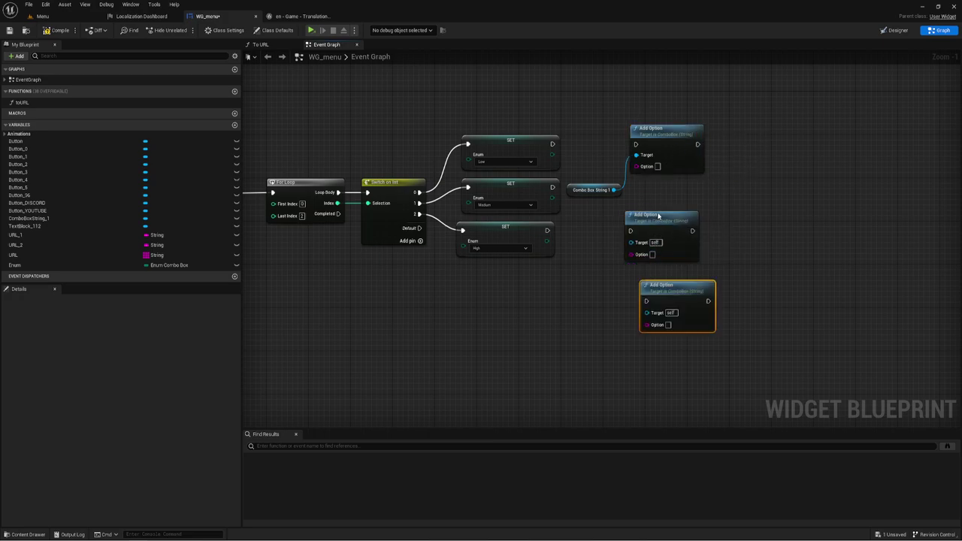
{"action": "left_click_drag", "start_coordinate": [659, 216], "coordinate": [668, 188]}
{"action": "left_click_drag", "start_coordinate": [676, 286], "coordinate": [673, 244]}
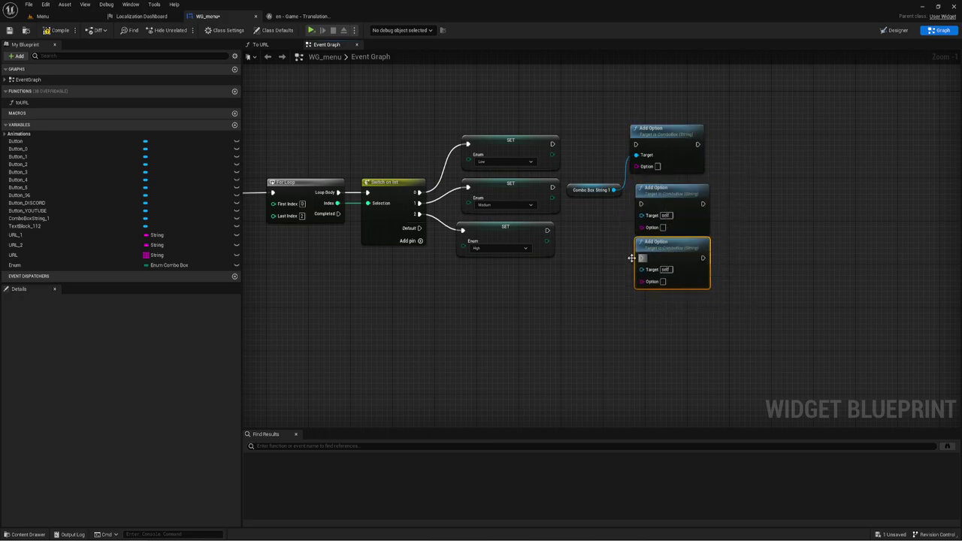
{"action": "left_click_drag", "start_coordinate": [547, 230], "coordinate": [640, 258]}
{"action": "left_click_drag", "start_coordinate": [551, 188], "coordinate": [640, 204]}
{"action": "left_click_drag", "start_coordinate": [551, 144], "coordinate": [636, 144]}
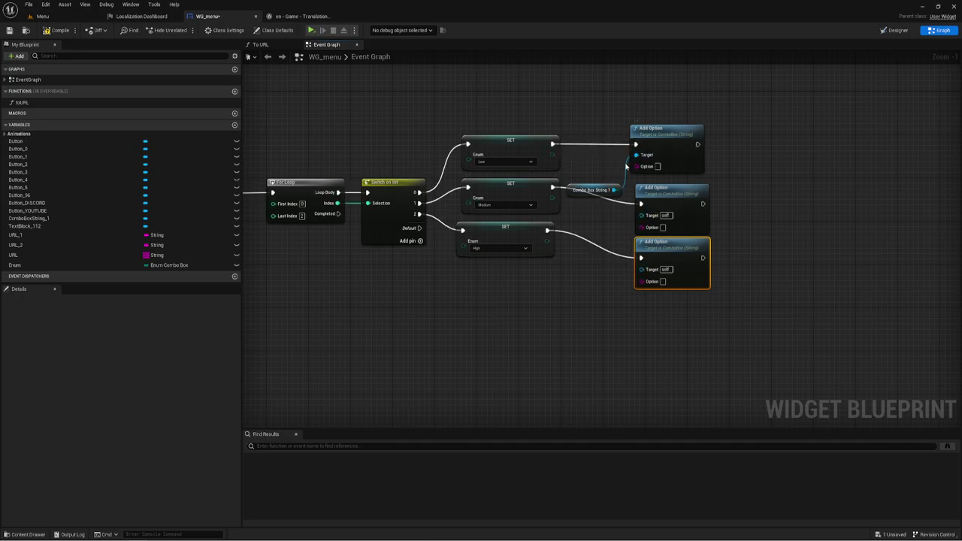
Feed each SET's Enum into its Add Option's Option pin through Enum to String nodes.
{"action": "mouse_move", "coordinate": [554, 155]}
{"action": "left_mouse_down"}
{"action": "mouse_move", "coordinate": [562, 165]}
{"action": "mouse_move", "coordinate": [640, 172]}
{"action": "left_mouse_up"}
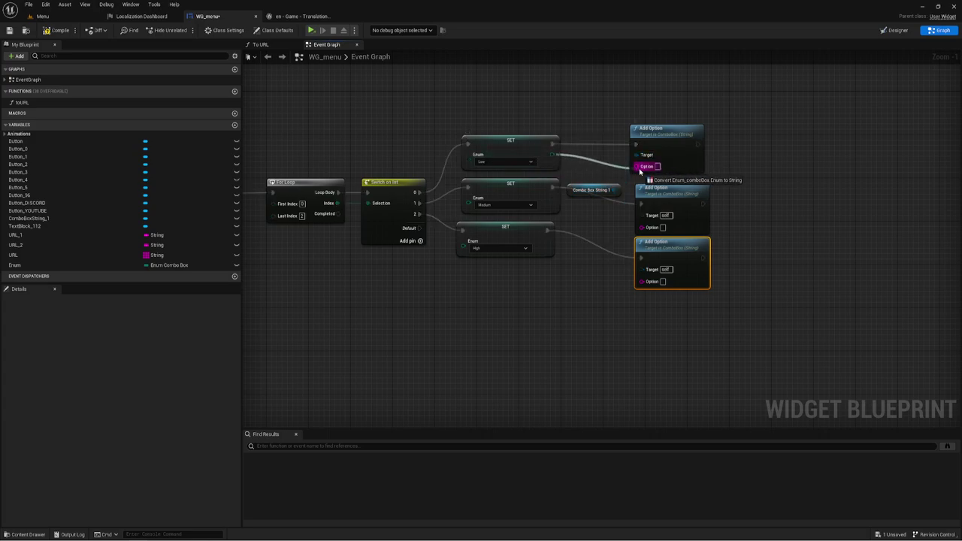
{"action": "left_click_drag", "start_coordinate": [640, 171], "coordinate": [640, 171]}
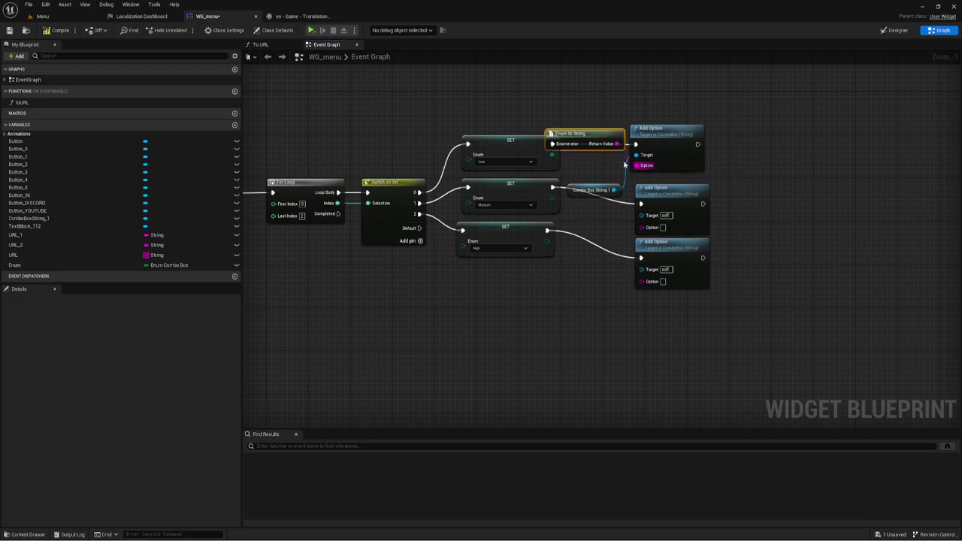
{"action": "left_click_drag", "start_coordinate": [577, 133], "coordinate": [566, 117]}
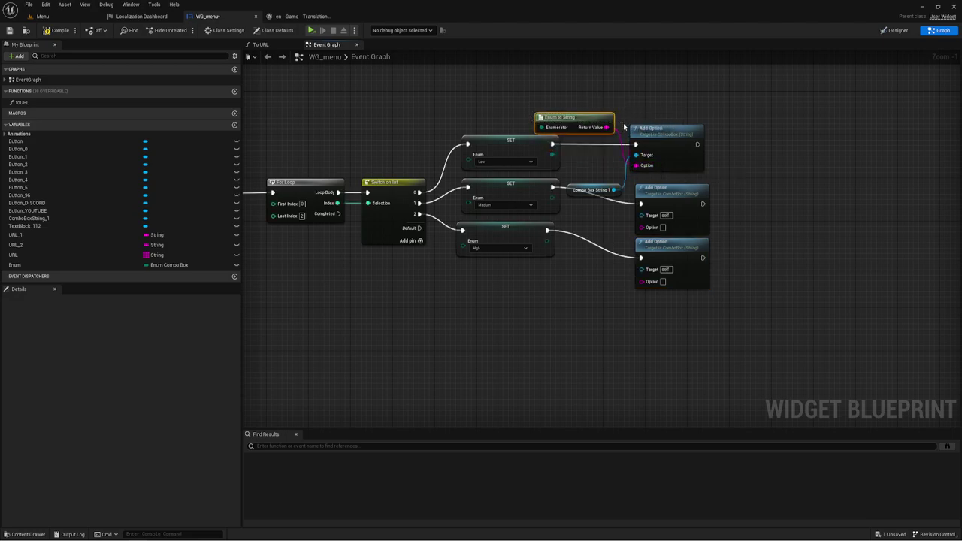
{"action": "left_click_drag", "start_coordinate": [584, 121], "coordinate": [584, 116]}
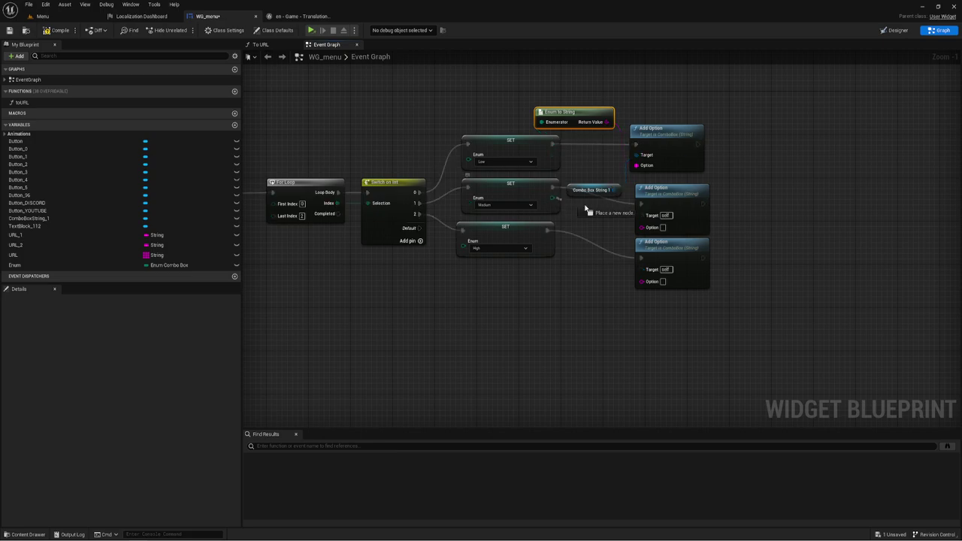
{"action": "key", "text": "ctrl+c"}
{"action": "key", "text": "ctrl+v"}
{"action": "mouse_move", "coordinate": [681, 239]}
{"action": "left_mouse_down"}
{"action": "mouse_move", "coordinate": [594, 198]}
{"action": "mouse_move", "coordinate": [606, 216]}
{"action": "left_mouse_up"}
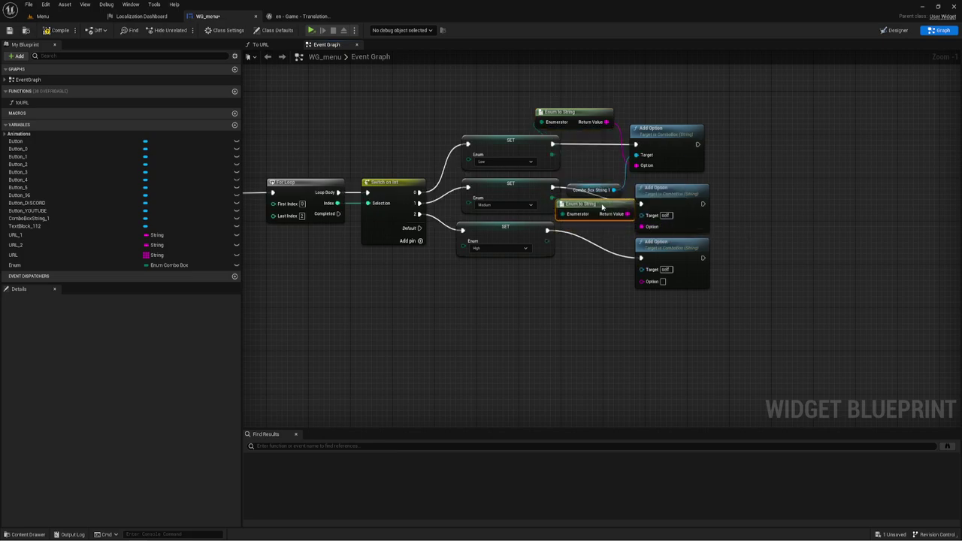
{"action": "left_click_drag", "start_coordinate": [547, 240], "coordinate": [640, 282]}
{"action": "mouse_move", "coordinate": [583, 234]}
{"action": "left_mouse_down"}
{"action": "mouse_move", "coordinate": [583, 272]}
{"action": "mouse_move", "coordinate": [618, 194]}
{"action": "mouse_move", "coordinate": [647, 277]}
{"action": "left_mouse_up"}
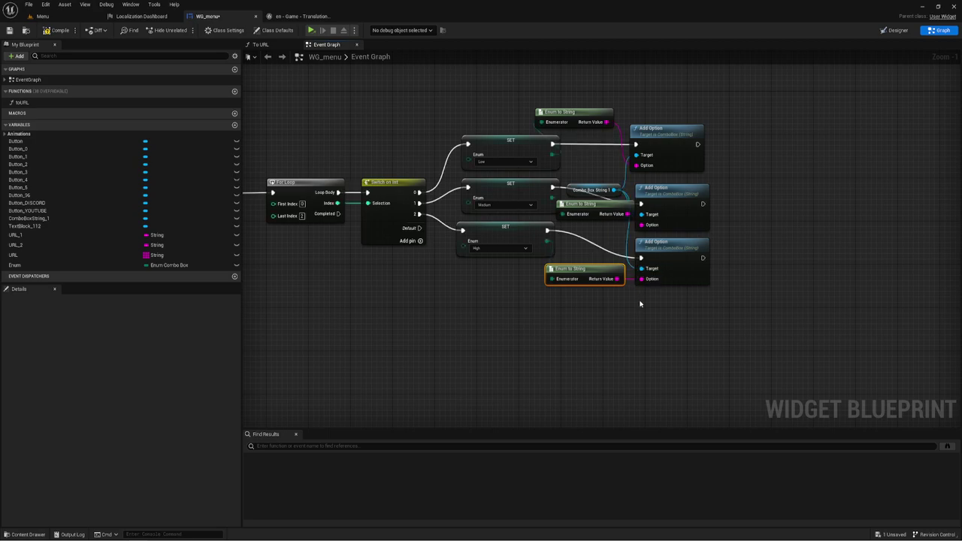
{"action": "left_click", "coordinate": [620, 327]}
{"action": "right_click_drag", "start_coordinate": [379, 275], "coordinate": [516, 277]}
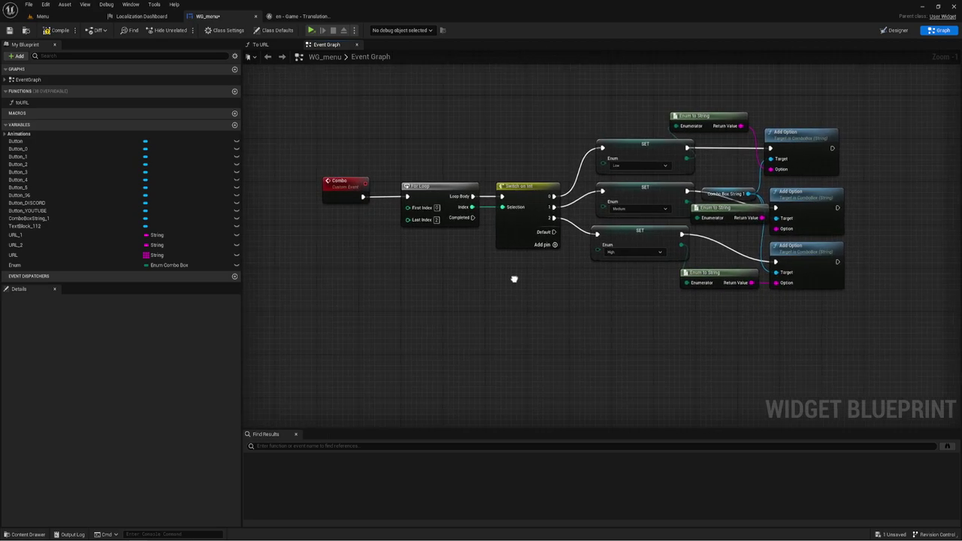
{"action": "mouse_move", "coordinate": [417, 281]}
{"action": "right_mouse_down"}
{"action": "mouse_move", "coordinate": [517, 277]}
{"action": "mouse_move", "coordinate": [462, 269]}
{"action": "right_mouse_up"}
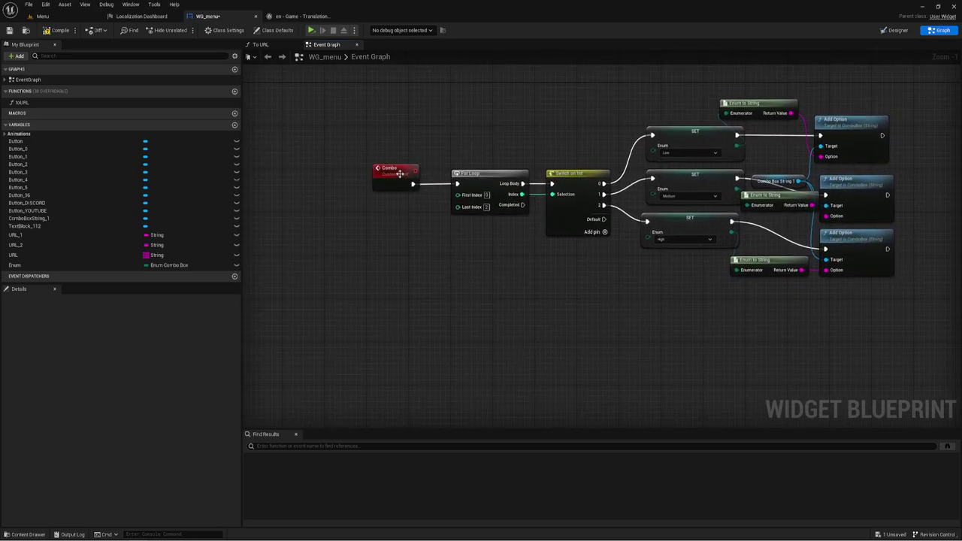
{"action": "left_click_drag", "start_coordinate": [400, 174], "coordinate": [298, 174]}
{"action": "right_click_drag", "start_coordinate": [376, 219], "coordinate": [490, 221]}
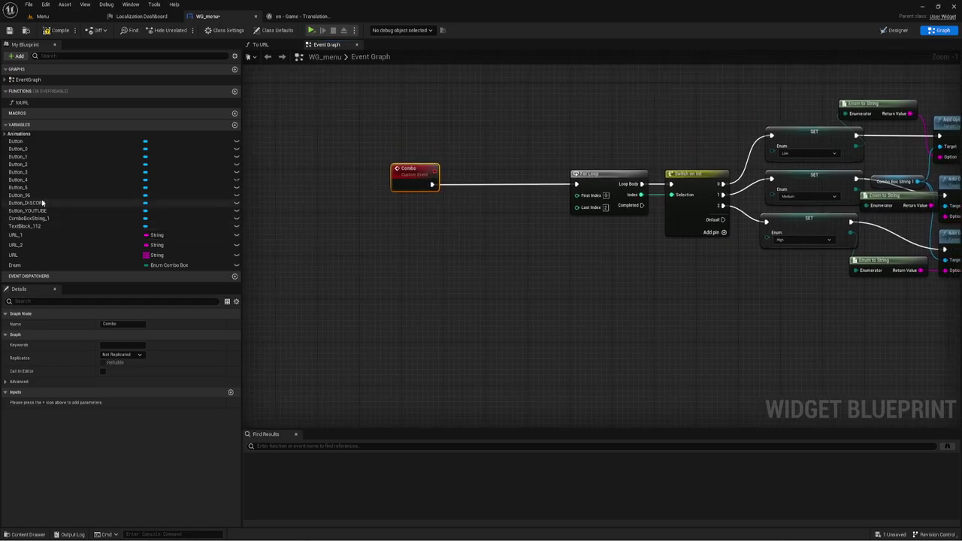
{"action": "mouse_move", "coordinate": [30, 219]}
{"action": "left_mouse_down"}
{"action": "mouse_move", "coordinate": [374, 231]}
{"action": "mouse_move", "coordinate": [438, 216]}
{"action": "left_mouse_up"}
{"action": "left_click", "coordinate": [413, 245]}
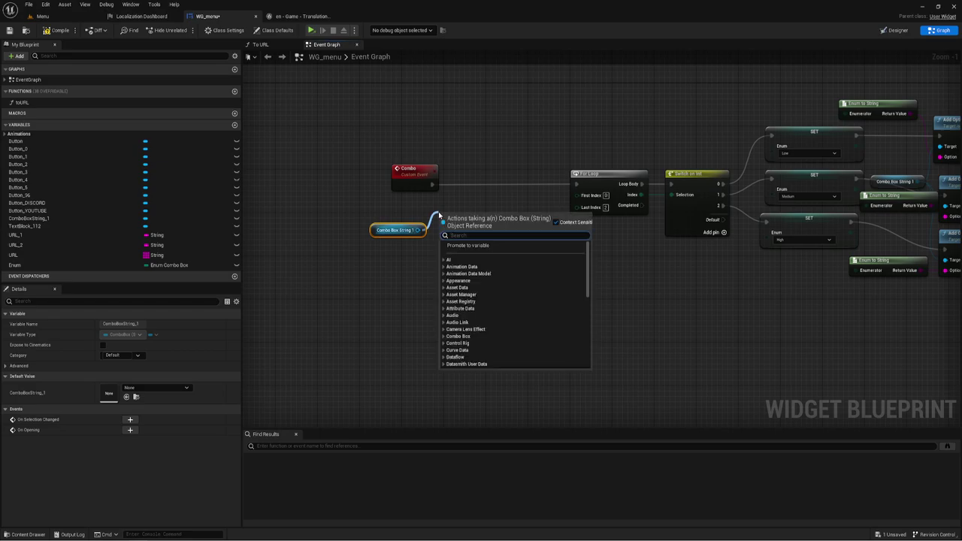
{"action": "type", "text": "clea"}
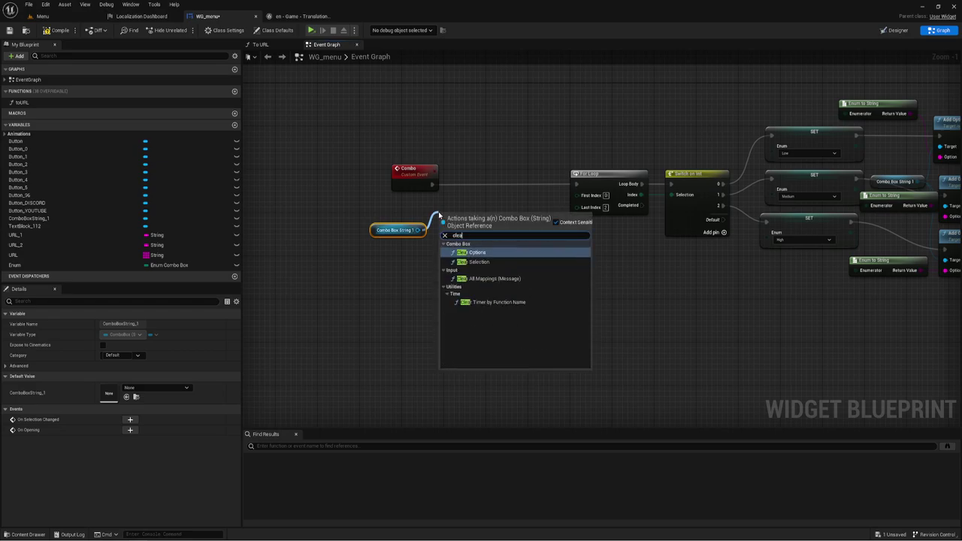
{"action": "left_click", "coordinate": [477, 253]}
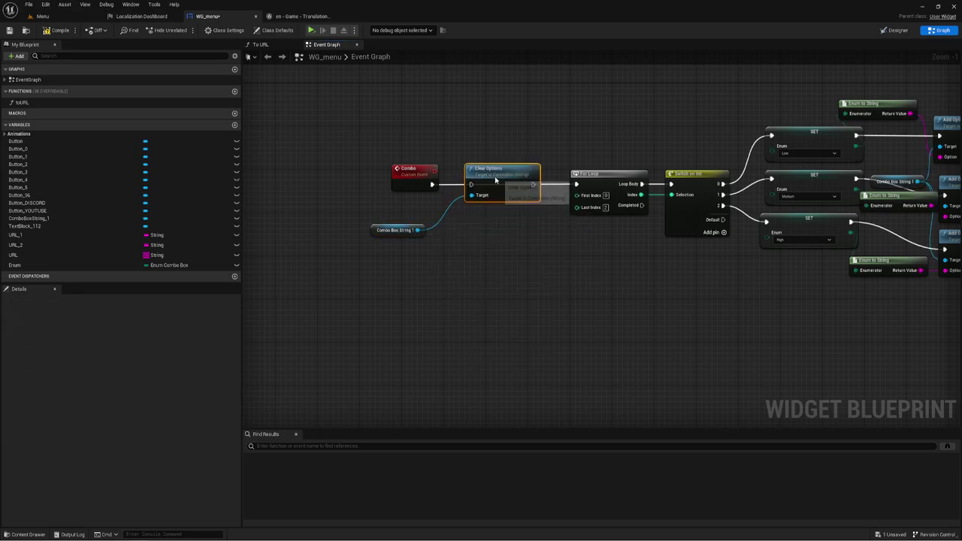
{"action": "mouse_move", "coordinate": [470, 223]}
{"action": "left_mouse_down"}
{"action": "mouse_move", "coordinate": [483, 181]}
{"action": "mouse_move", "coordinate": [461, 185]}
{"action": "left_mouse_up"}
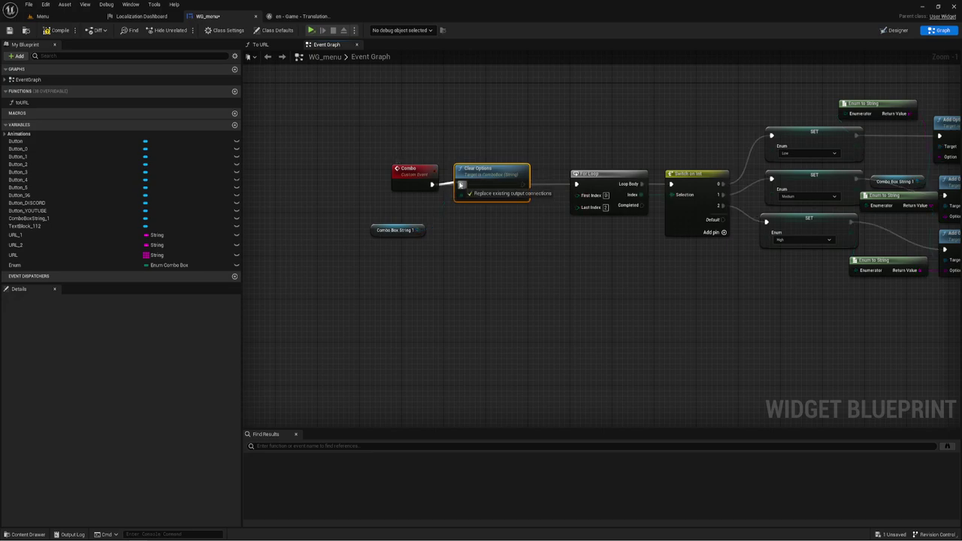
{"action": "left_click_drag", "start_coordinate": [523, 184], "coordinate": [576, 184]}
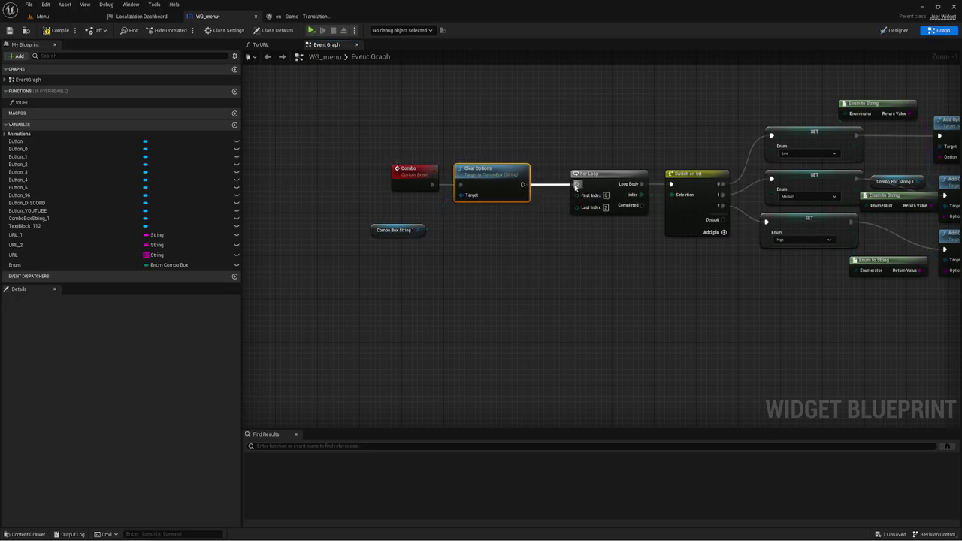
{"action": "left_click_drag", "start_coordinate": [400, 248], "coordinate": [537, 159]}
{"action": "left_click_drag", "start_coordinate": [489, 184], "coordinate": [515, 184]}
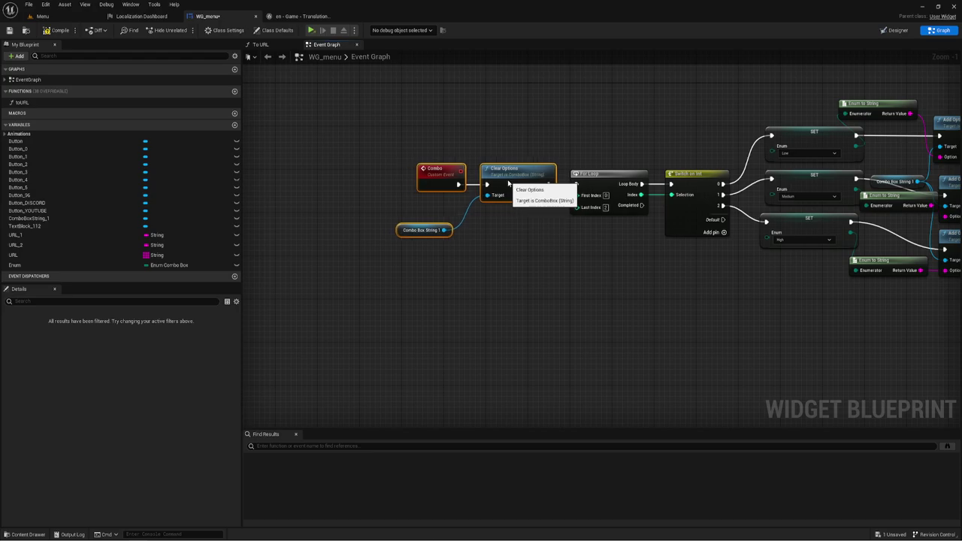
{"action": "right_click_drag", "start_coordinate": [660, 246], "coordinate": [527, 247]}
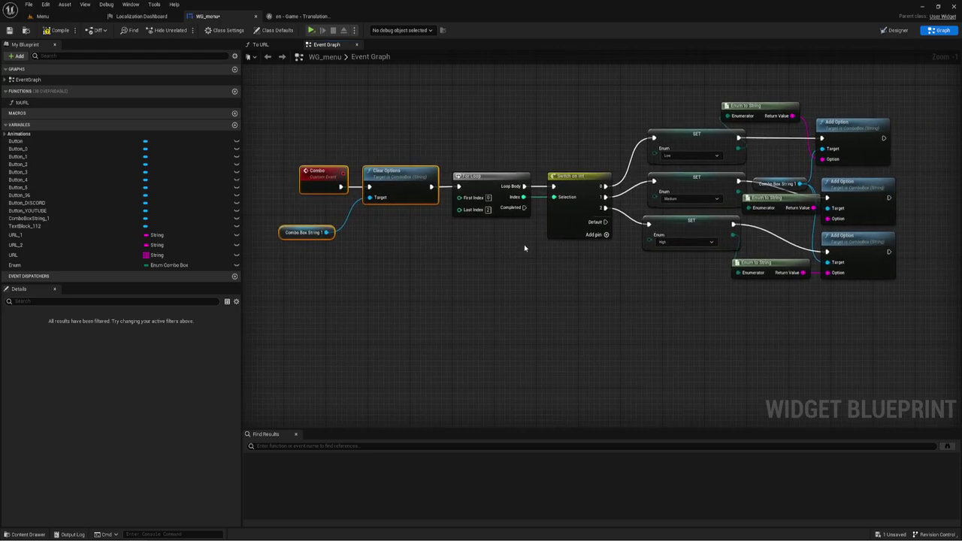
{"action": "left_click_drag", "start_coordinate": [384, 112], "coordinate": [411, 246]}
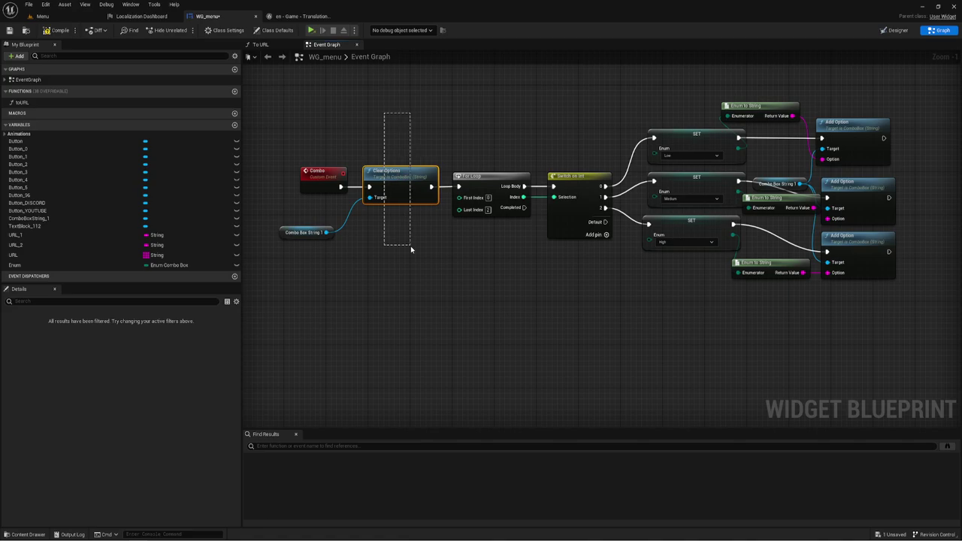
{"action": "left_click_drag", "start_coordinate": [770, 326], "coordinate": [838, 117]}
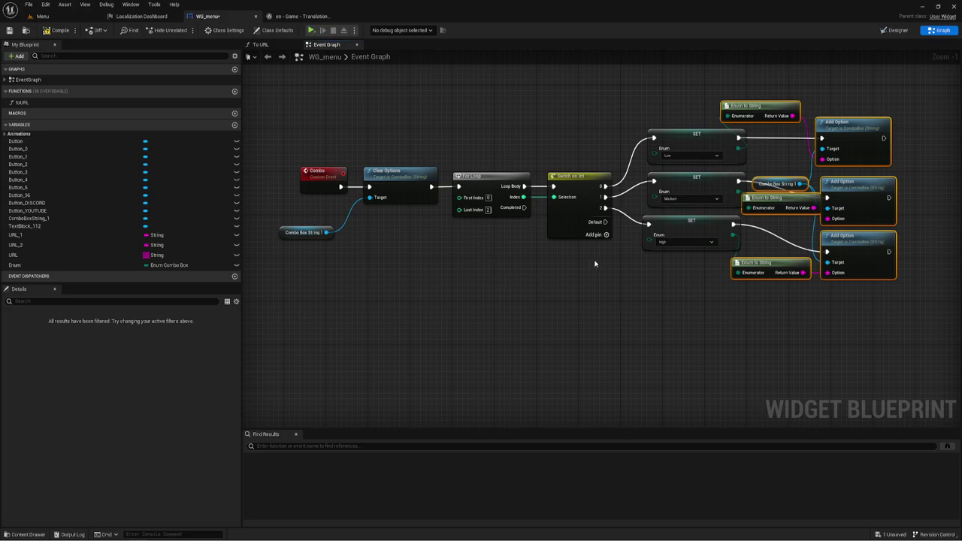
{"action": "right_click_drag", "start_coordinate": [595, 263], "coordinate": [533, 195]}
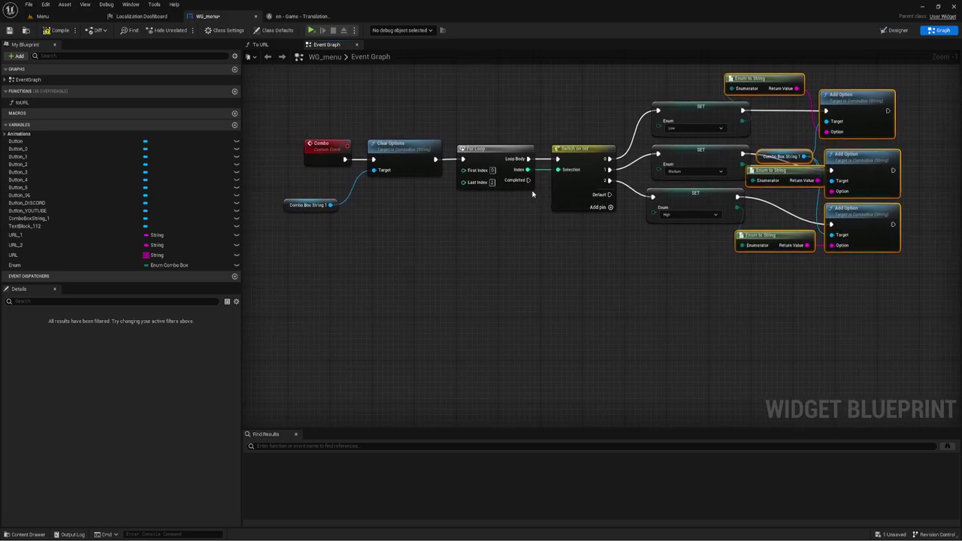
Add a Set Selected Option node on the combo box, run when the For Loop completes.
{"action": "left_click_drag", "start_coordinate": [331, 205], "coordinate": [532, 263]}
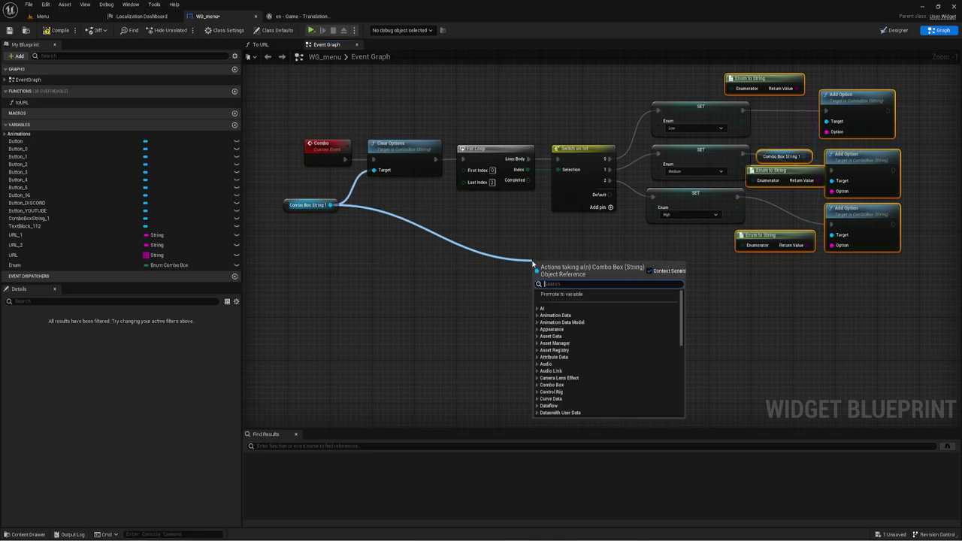
{"action": "type", "text": "set"}
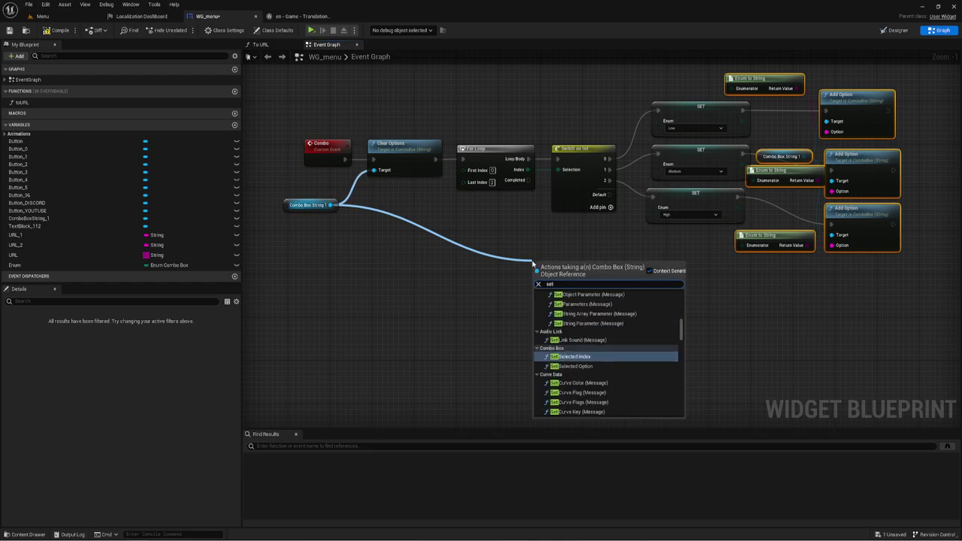
{"action": "type", "text": " sele"}
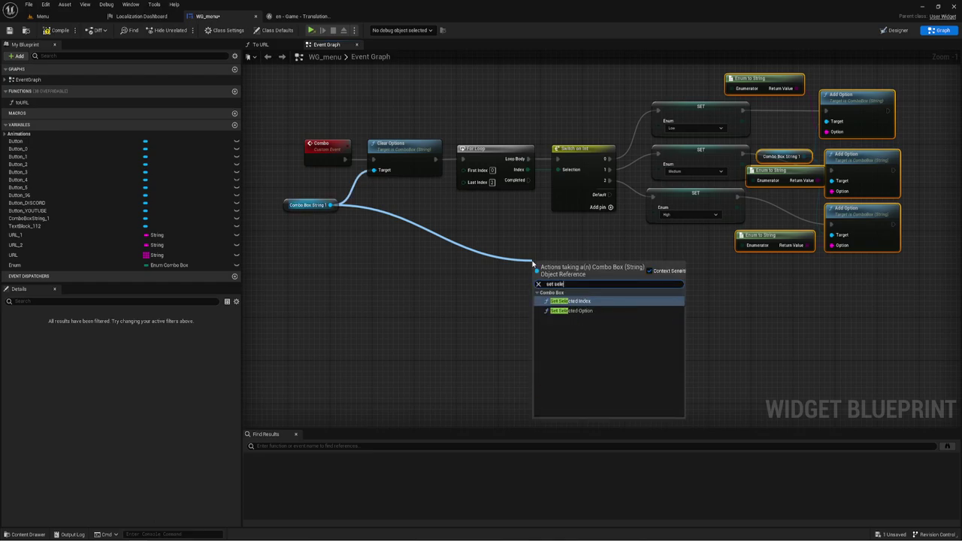
{"action": "left_click", "coordinate": [573, 310]}
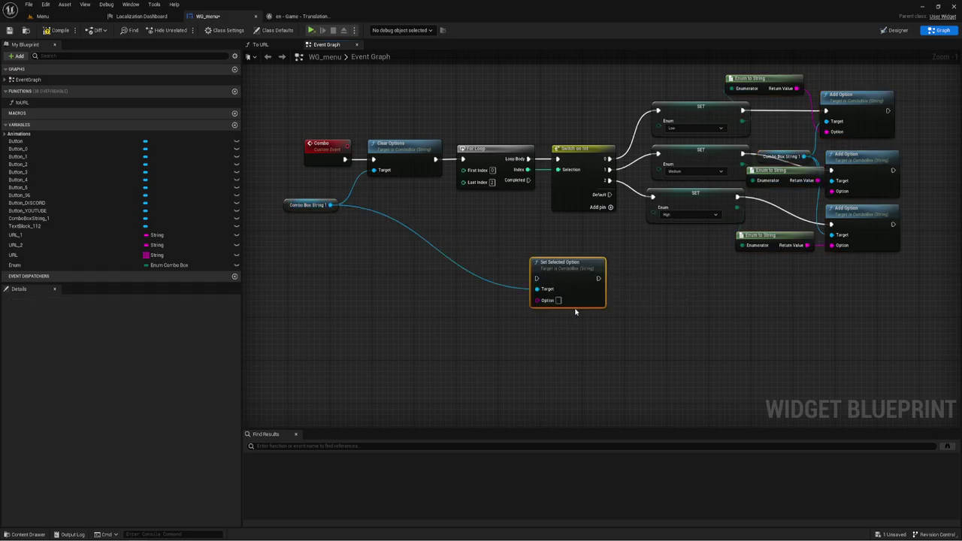
{"action": "left_click_drag", "start_coordinate": [560, 262], "coordinate": [576, 235]}
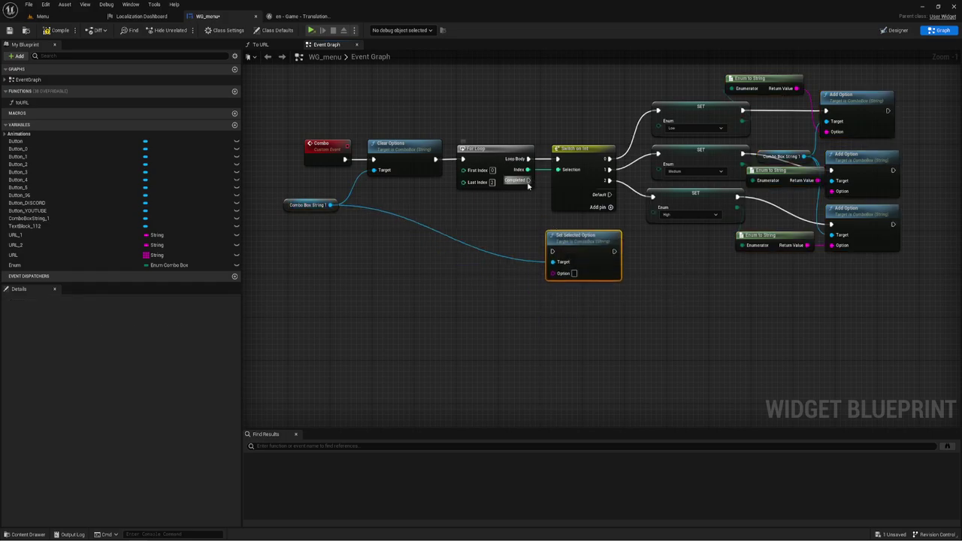
{"action": "left_click_drag", "start_coordinate": [529, 181], "coordinate": [552, 251]}
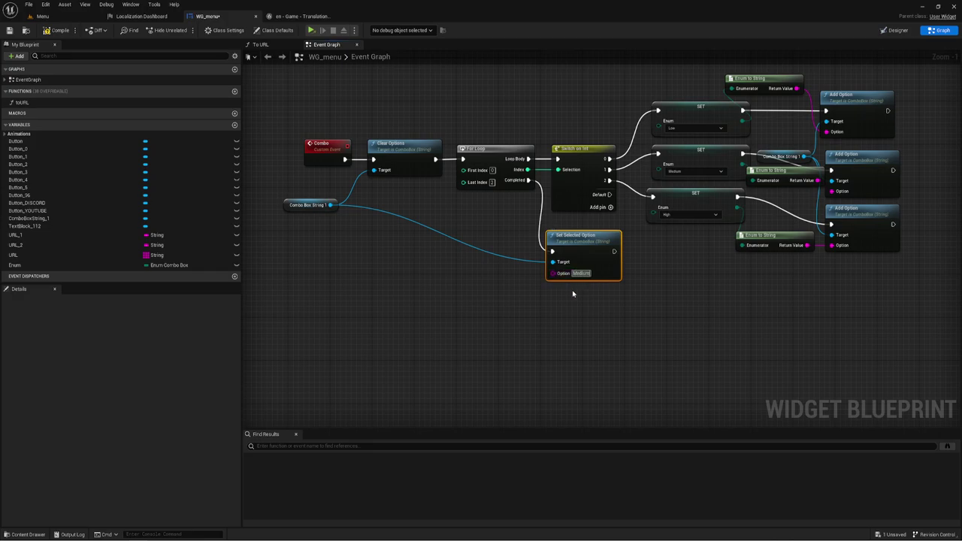
Reposition the Set Selected Option node and adjust the graph view around the loop.
{"action": "left_click_drag", "start_coordinate": [552, 299], "coordinate": [655, 237]}
{"action": "left_click_drag", "start_coordinate": [537, 318], "coordinate": [655, 227]}
{"action": "right_click_drag", "start_coordinate": [628, 227], "coordinate": [594, 219]}
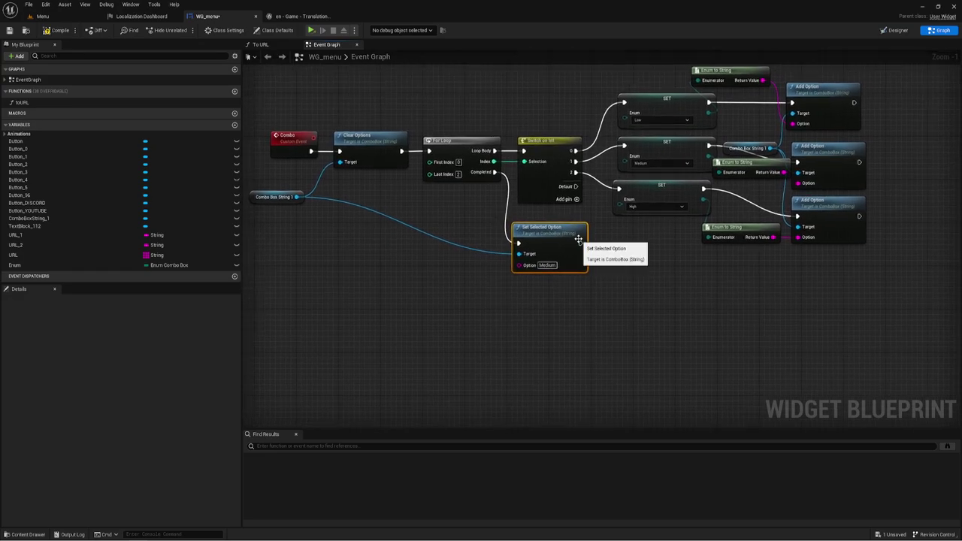
{"action": "mouse_move", "coordinate": [579, 239]}
{"action": "left_mouse_down"}
{"action": "mouse_move", "coordinate": [578, 256]}
{"action": "mouse_move", "coordinate": [659, 330]}
{"action": "left_mouse_up"}
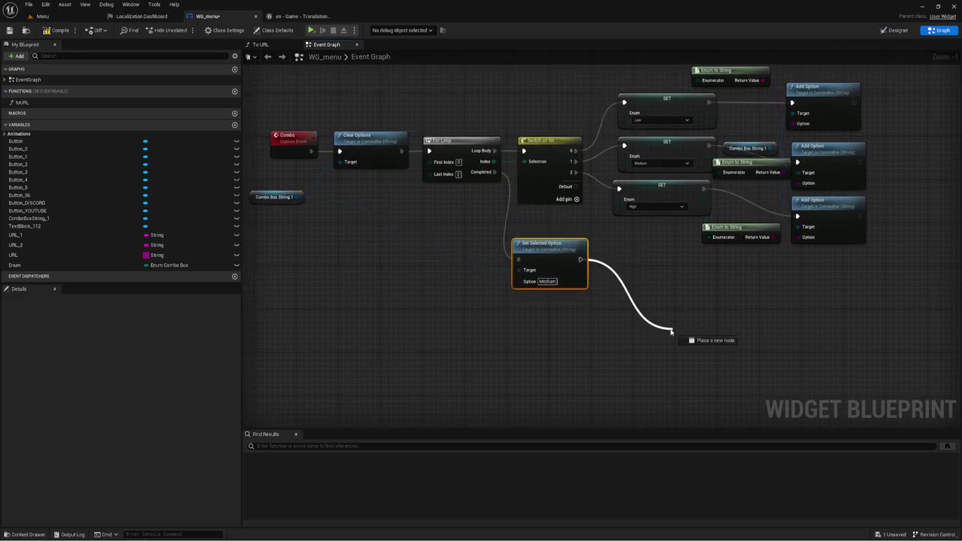
{"action": "right_click_drag", "start_coordinate": [633, 260], "coordinate": [625, 262]}
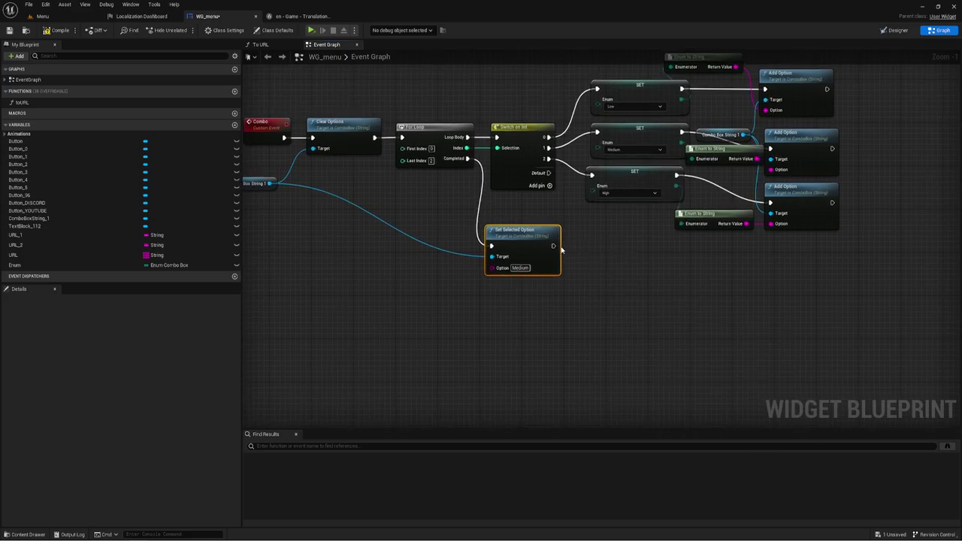
{"action": "mouse_move", "coordinate": [553, 246]}
{"action": "left_mouse_down"}
{"action": "mouse_move", "coordinate": [687, 313]}
{"action": "mouse_move", "coordinate": [576, 277]}
{"action": "left_mouse_up"}
{"action": "right_click_drag", "start_coordinate": [576, 278], "coordinate": [585, 264]}
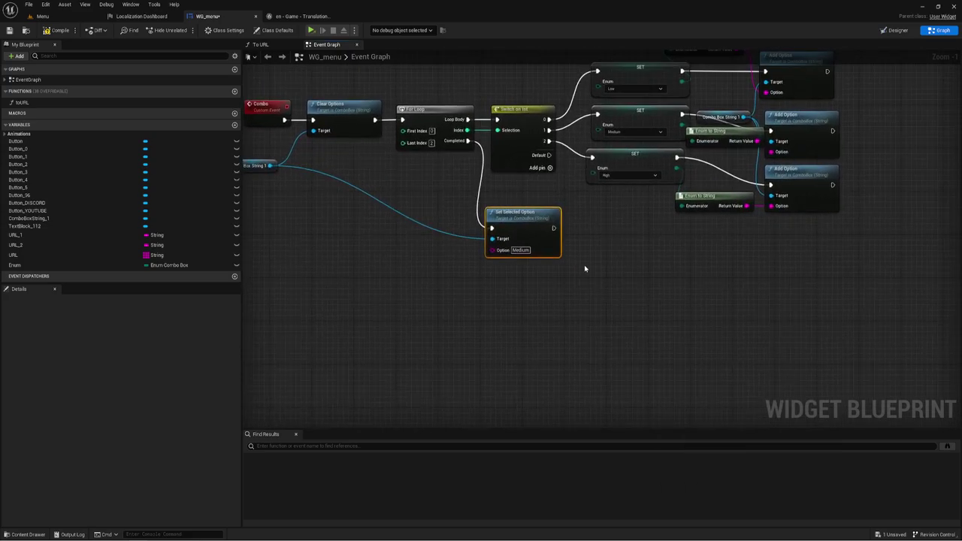
{"action": "right_click_drag", "start_coordinate": [602, 195], "coordinate": [649, 292]}
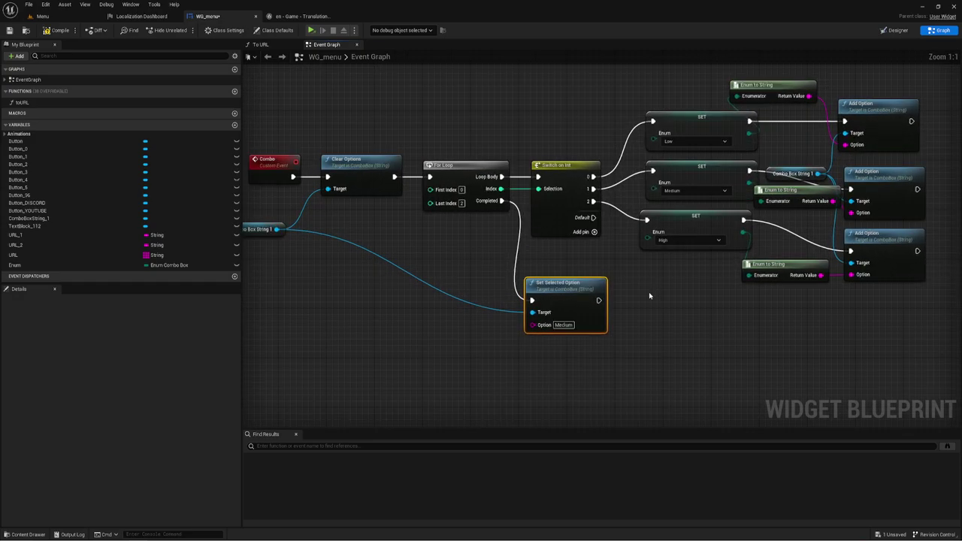
{"action": "scroll", "coordinate": [649, 293], "scroll_direction": "up", "scroll_amount": 1}
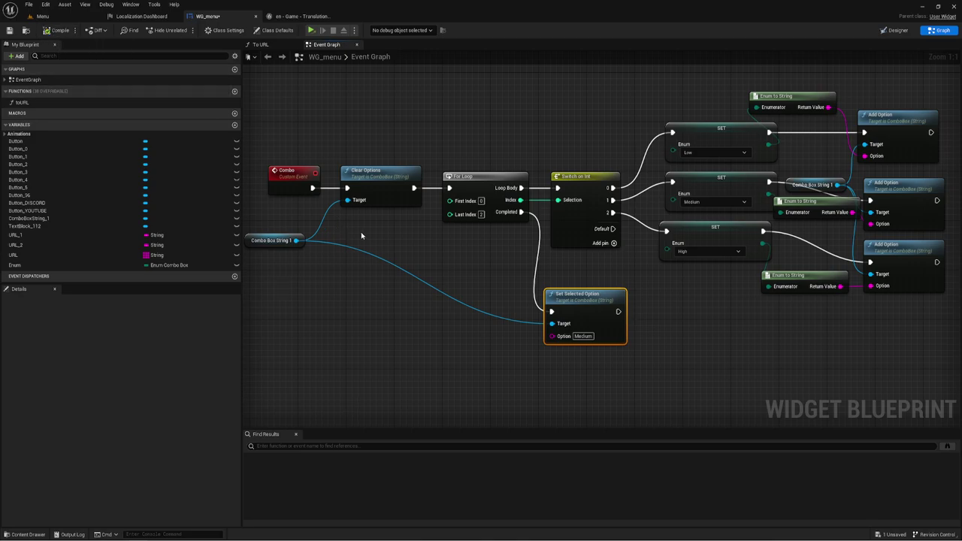
{"action": "scroll", "coordinate": [497, 219], "scroll_direction": "down", "scroll_amount": 3}
{"action": "scroll", "coordinate": [497, 219], "scroll_direction": "up", "scroll_amount": 2}
Call the Combo event from Event Construct.
{"action": "right_click_drag", "start_coordinate": [533, 157], "coordinate": [591, 148]}
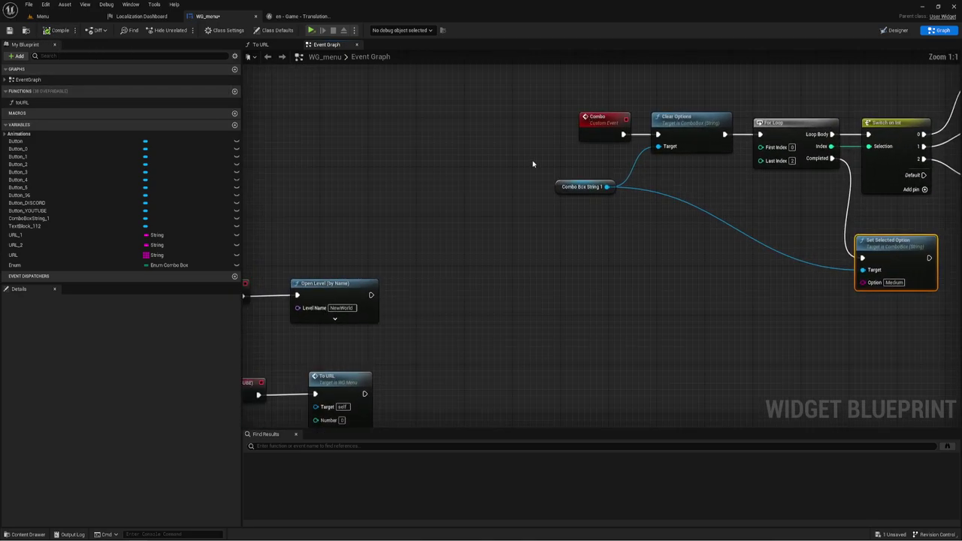
{"action": "scroll", "coordinate": [656, 139], "scroll_direction": "up", "scroll_amount": 1}
{"action": "right_click_drag", "start_coordinate": [655, 139], "coordinate": [376, 152]}
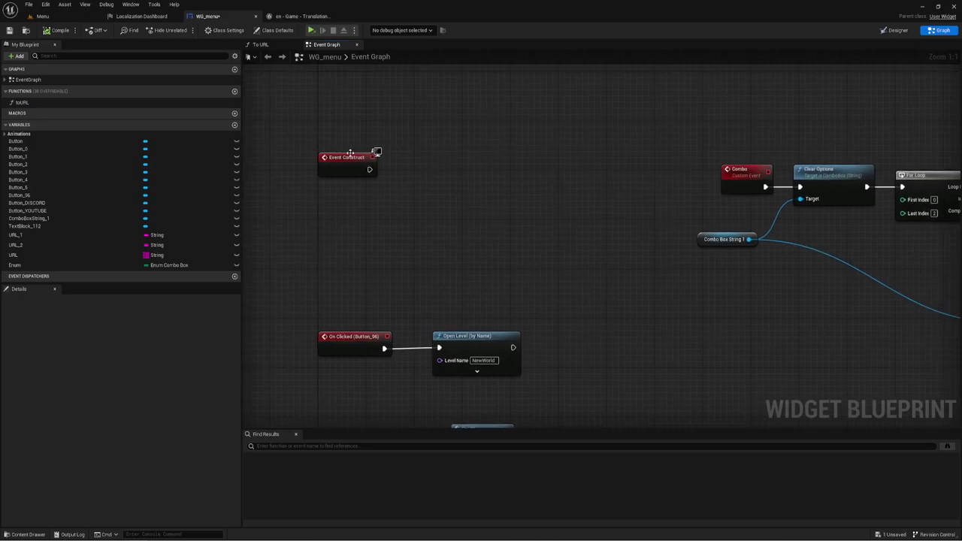
{"action": "left_click_drag", "start_coordinate": [369, 169], "coordinate": [408, 176]}
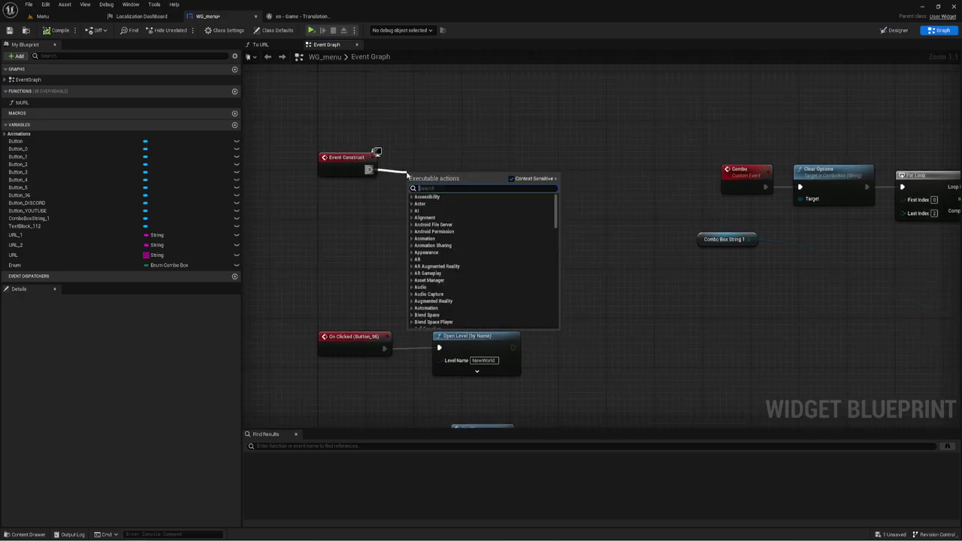
{"action": "type", "text": "com"}
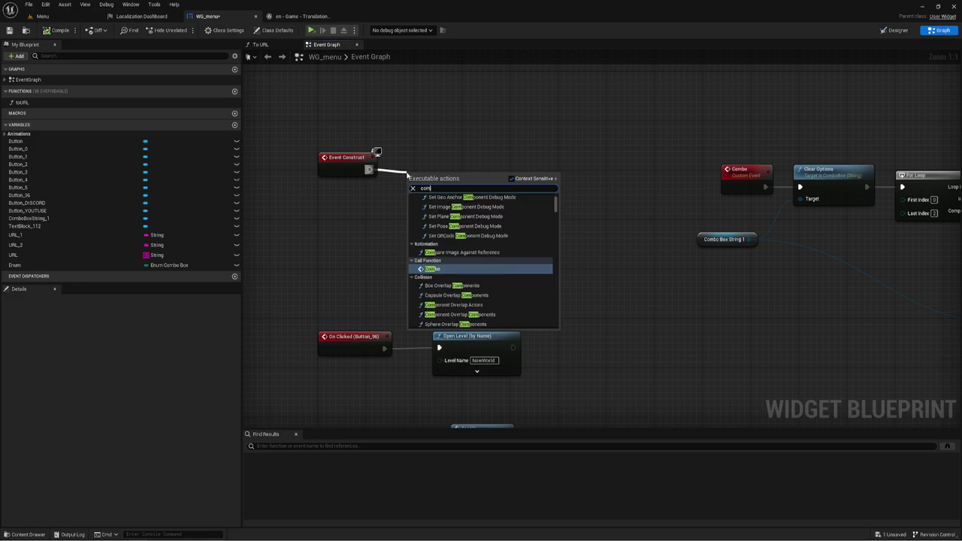
{"action": "left_click", "coordinate": [435, 270]}
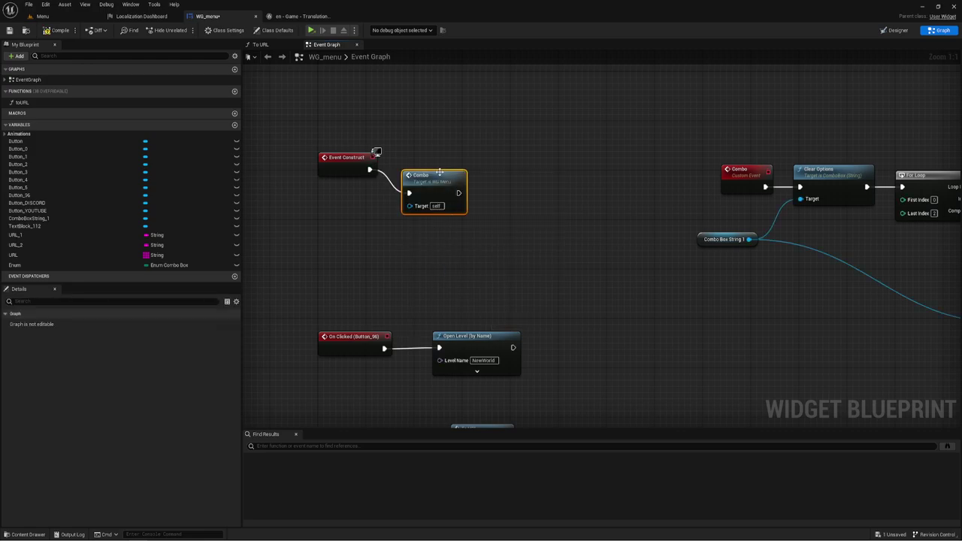
Call Combo after the Set Current Culture node for en.
{"action": "scroll", "coordinate": [425, 165], "scroll_direction": "down", "scroll_amount": 2}
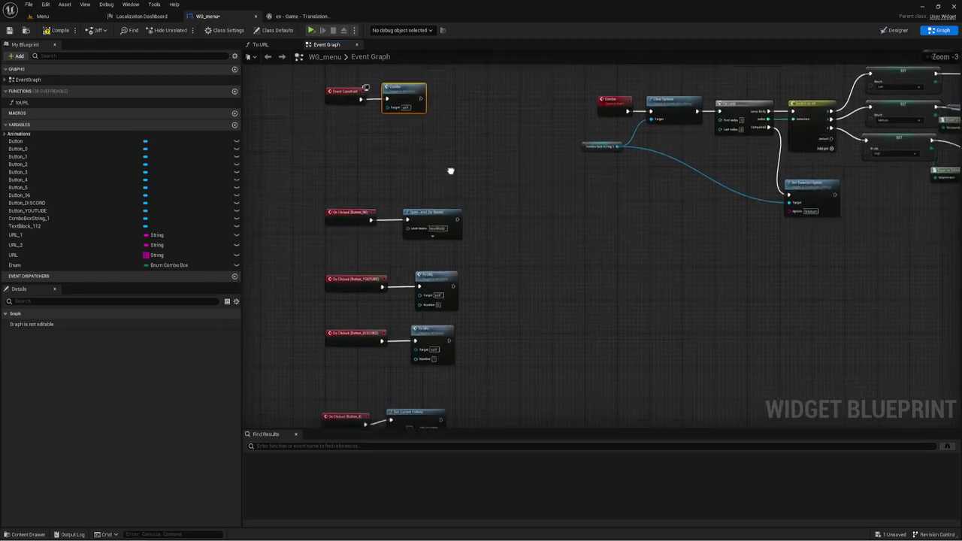
{"action": "scroll", "coordinate": [451, 168], "scroll_direction": "up", "scroll_amount": 2}
{"action": "mouse_move", "coordinate": [462, 421]}
{"action": "right_mouse_down"}
{"action": "mouse_move", "coordinate": [464, 288]}
{"action": "mouse_move", "coordinate": [547, 190]}
{"action": "mouse_move", "coordinate": [412, 152]}
{"action": "right_mouse_up"}
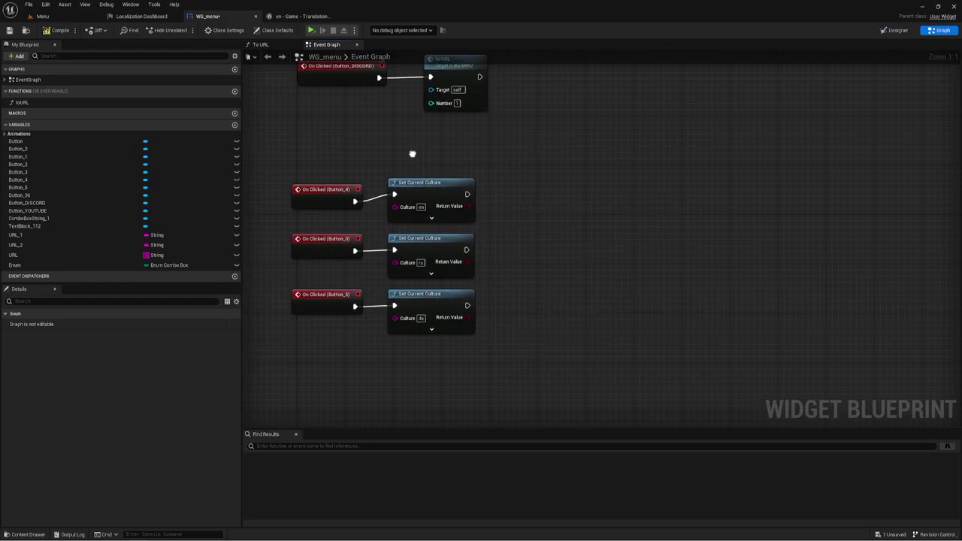
{"action": "left_click", "coordinate": [897, 30]}
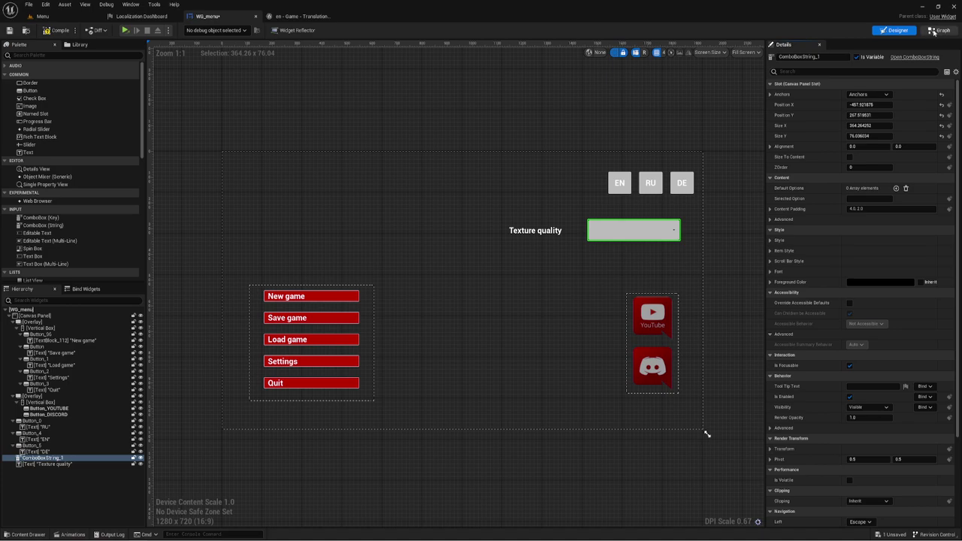
{"action": "left_click", "coordinate": [935, 31]}
{"action": "right_click_drag", "start_coordinate": [520, 207], "coordinate": [512, 214]}
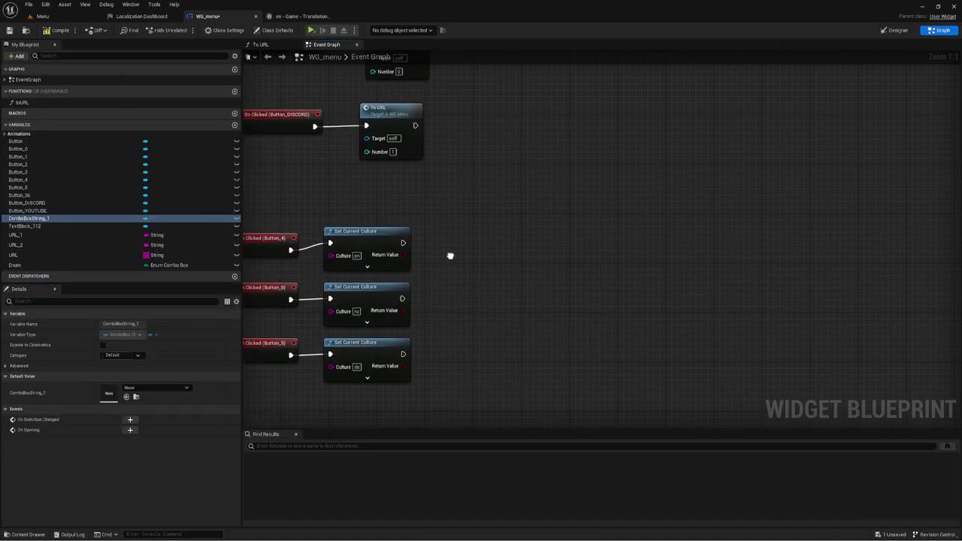
{"action": "left_click_drag", "start_coordinate": [464, 201], "coordinate": [531, 200]}
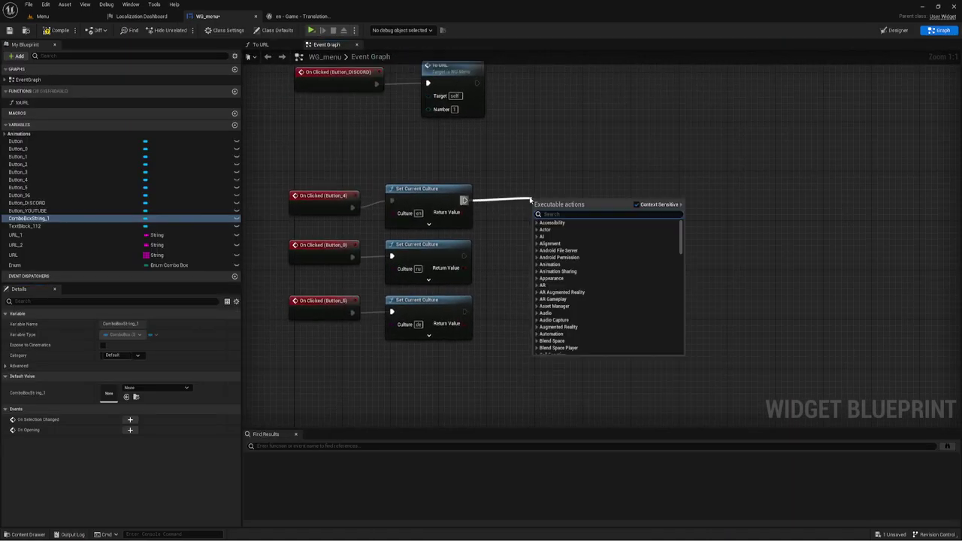
{"action": "type", "text": "combo"}
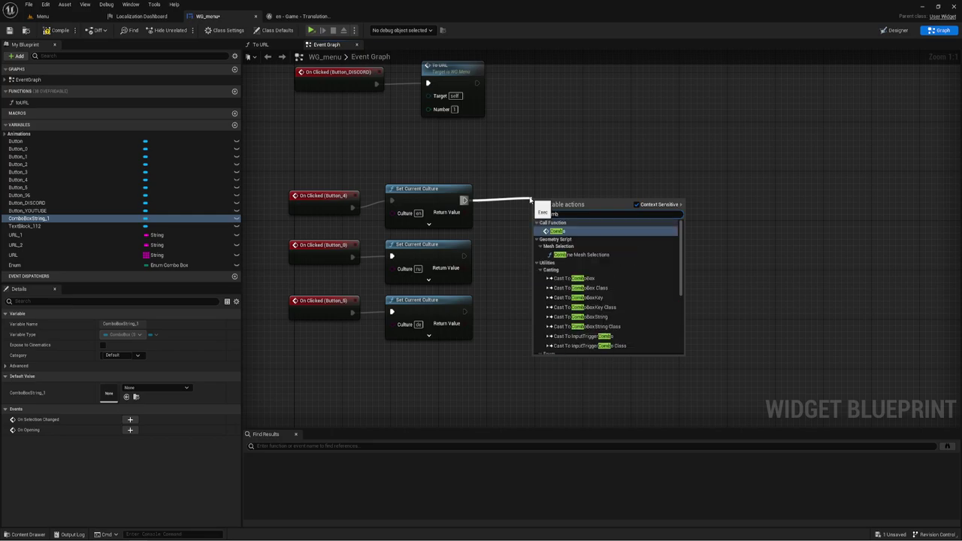
{"action": "left_click", "coordinate": [583, 231]}
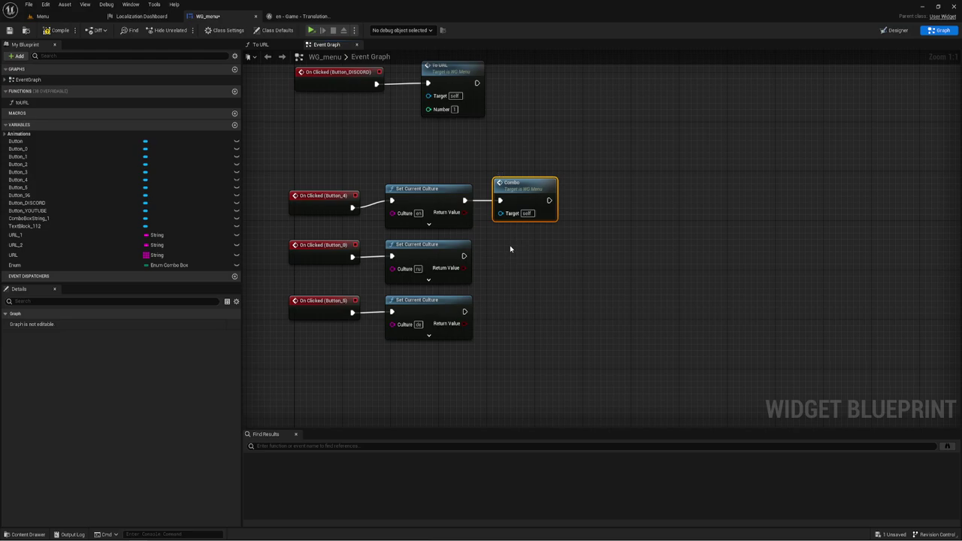
Copy the Combo call and wire copies after the ru and de culture nodes.
{"action": "key", "text": "ctrl+c"}
{"action": "key", "text": "ctrl+v"}
{"action": "key", "text": "ctrl+v"}
{"action": "left_click_drag", "start_coordinate": [533, 315], "coordinate": [518, 305]}
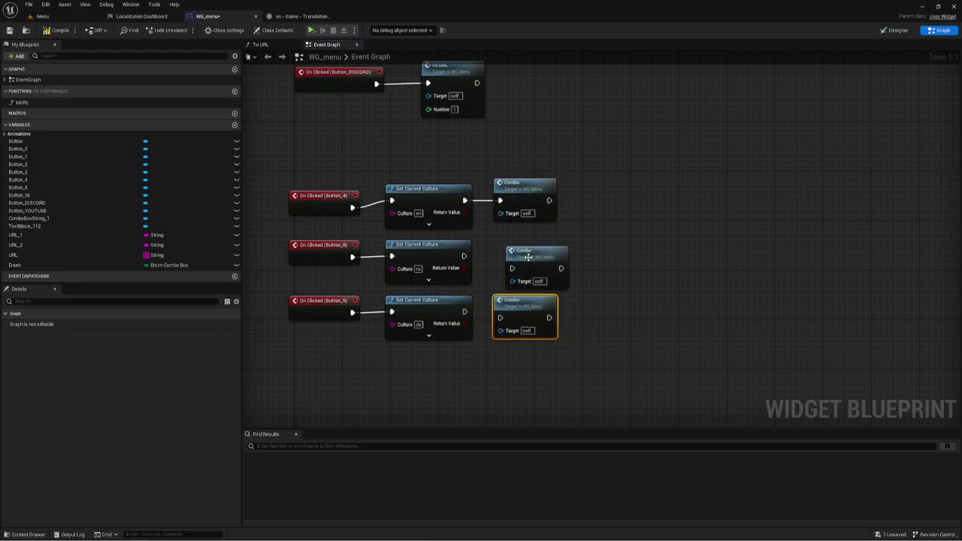
{"action": "mouse_move", "coordinate": [529, 257]}
{"action": "left_mouse_down"}
{"action": "mouse_move", "coordinate": [515, 244]}
{"action": "mouse_move", "coordinate": [500, 257]}
{"action": "left_mouse_up"}
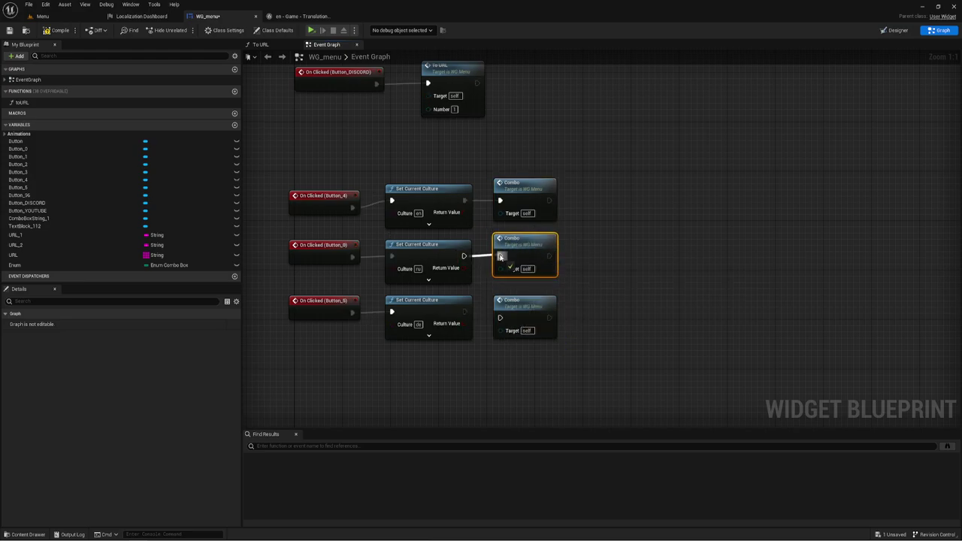
{"action": "left_click_drag", "start_coordinate": [464, 312], "coordinate": [500, 317]}
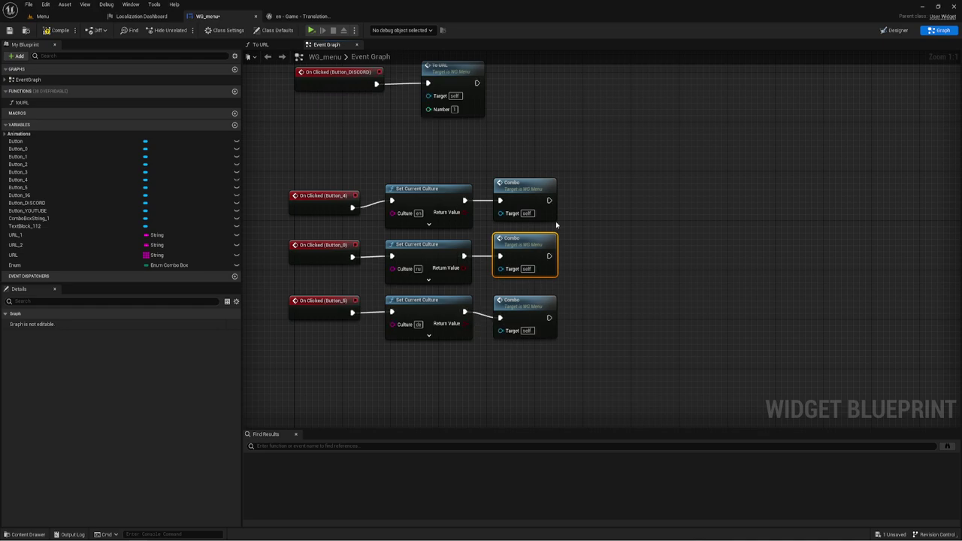
{"action": "mouse_move", "coordinate": [598, 193]}
{"action": "right_mouse_down"}
{"action": "mouse_move", "coordinate": [587, 238]}
{"action": "mouse_move", "coordinate": [634, 266]}
{"action": "right_mouse_up"}
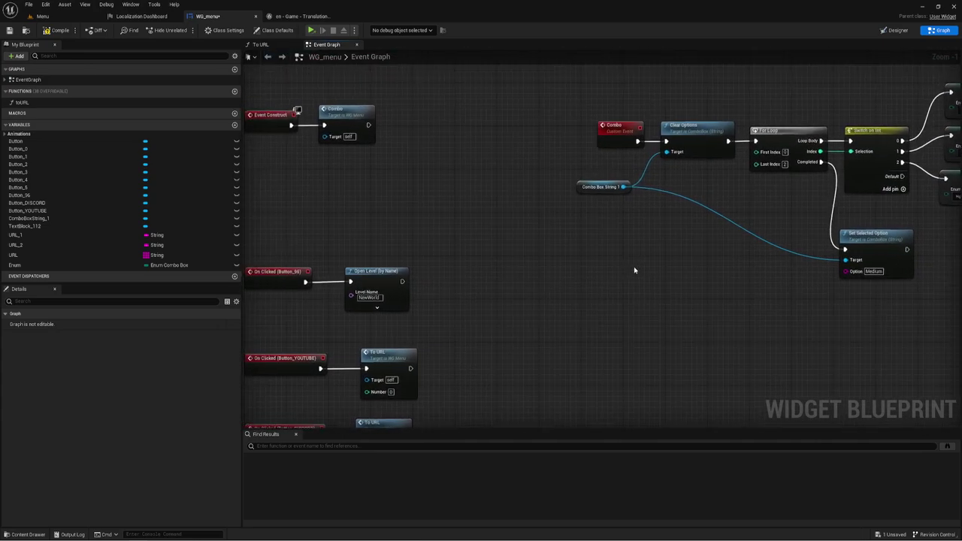
Inspect the Combo event and the Combo calls following the language culture nodes.
{"action": "left_click_drag", "start_coordinate": [576, 214], "coordinate": [633, 171]}
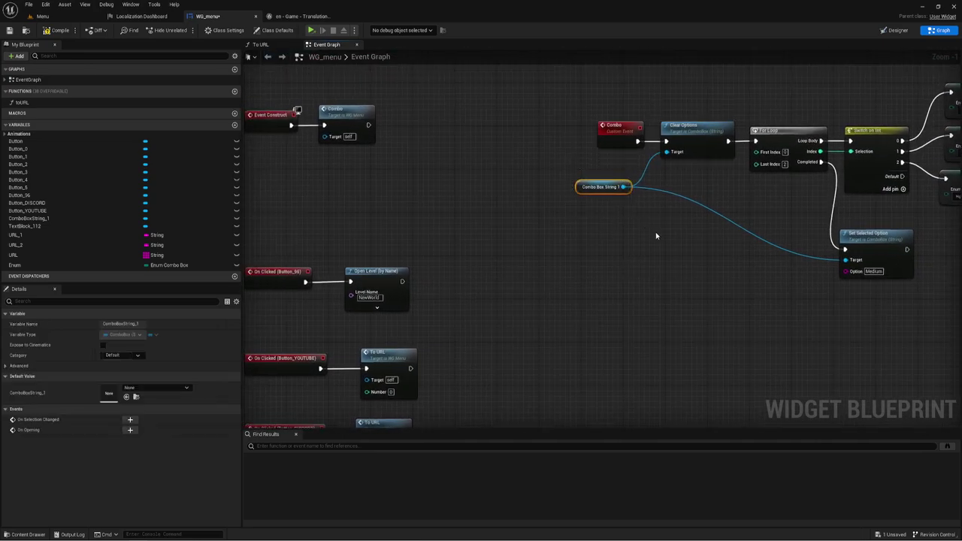
{"action": "right_click_drag", "start_coordinate": [655, 206], "coordinate": [683, 215]}
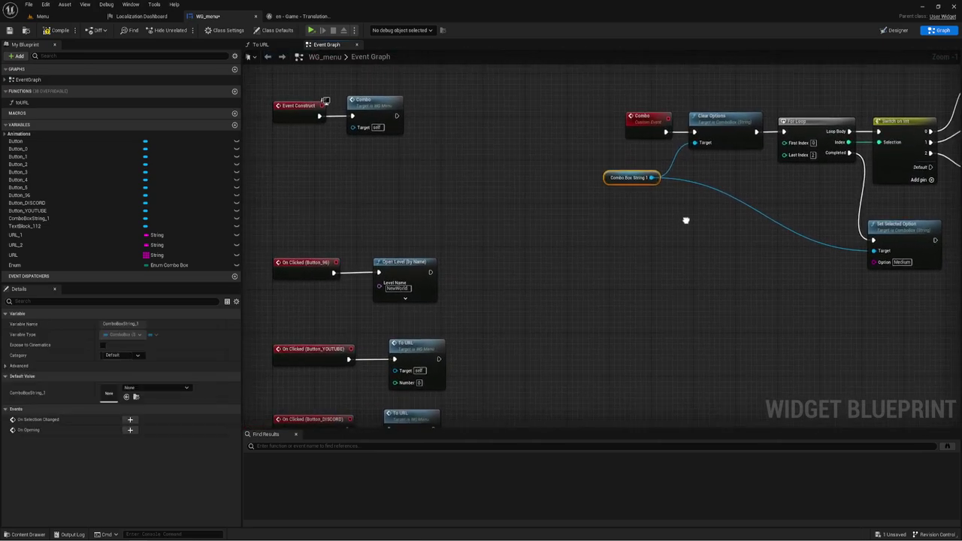
{"action": "left_click", "coordinate": [649, 131]}
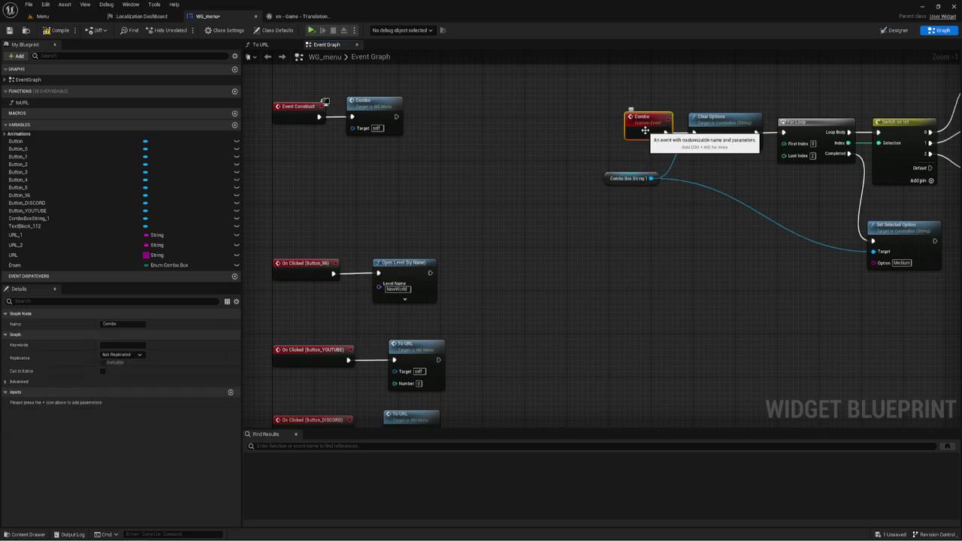
{"action": "left_click", "coordinate": [518, 253]}
{"action": "right_click_drag", "start_coordinate": [518, 254], "coordinate": [609, 160]}
{"action": "right_click_drag", "start_coordinate": [606, 361], "coordinate": [602, 136]}
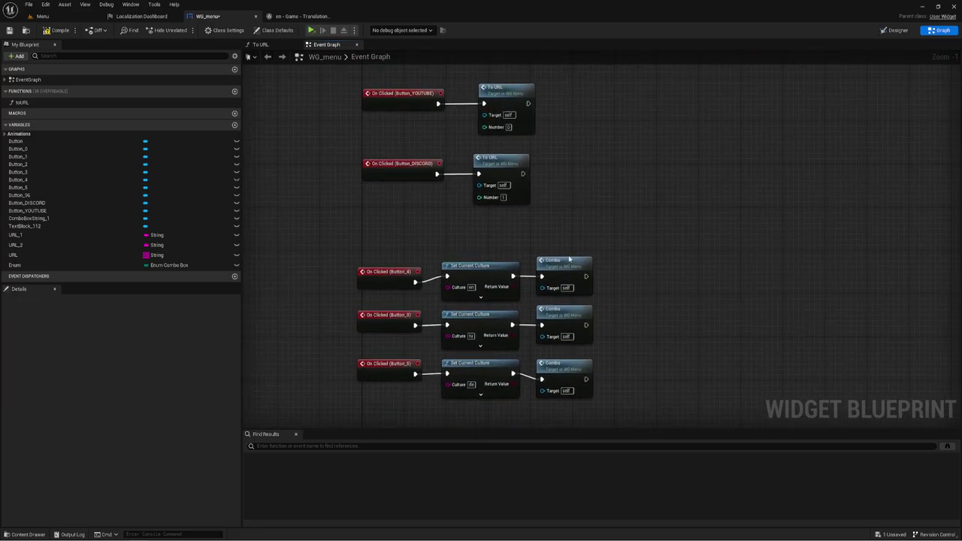
{"action": "scroll", "coordinate": [594, 267], "scroll_direction": "up", "scroll_amount": 1}
{"action": "left_click", "coordinate": [593, 267]}
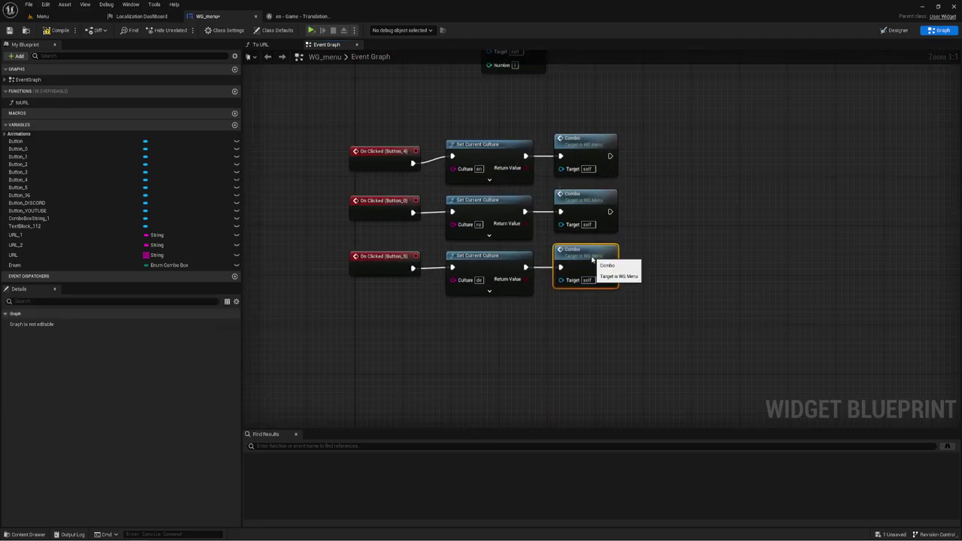
{"action": "mouse_move", "coordinate": [593, 267]}
{"action": "right_mouse_down"}
{"action": "mouse_move", "coordinate": [721, 246]}
{"action": "mouse_move", "coordinate": [658, 400]}
{"action": "right_mouse_up"}
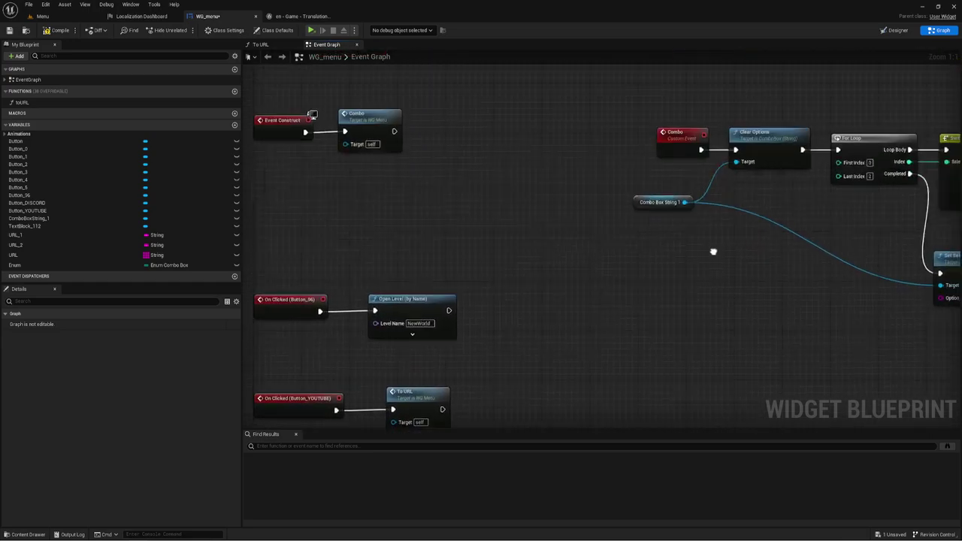
Add a NewParam input to Combo typed as ComboBox (String) object reference.
{"action": "left_click", "coordinate": [653, 160]}
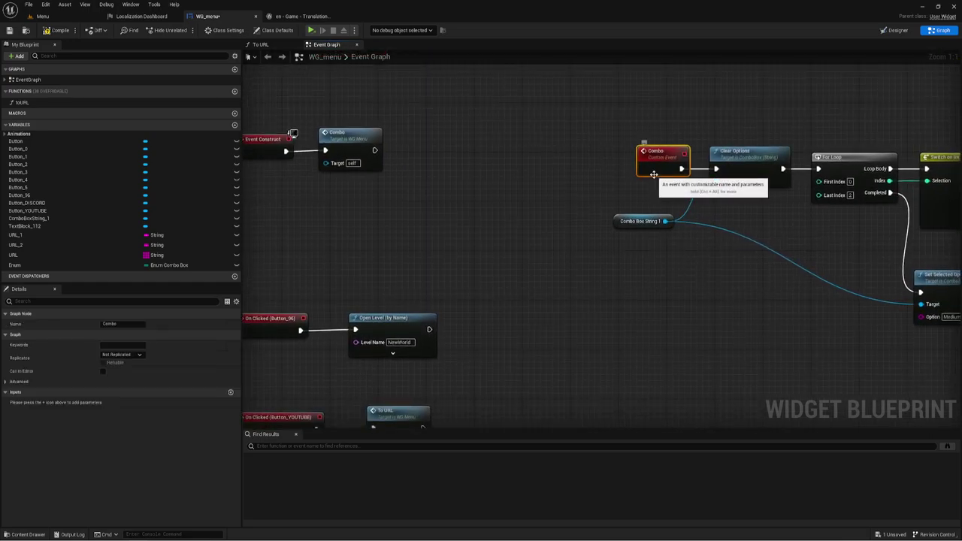
{"action": "left_click", "coordinate": [231, 392]}
{"action": "left_click", "coordinate": [144, 403]}
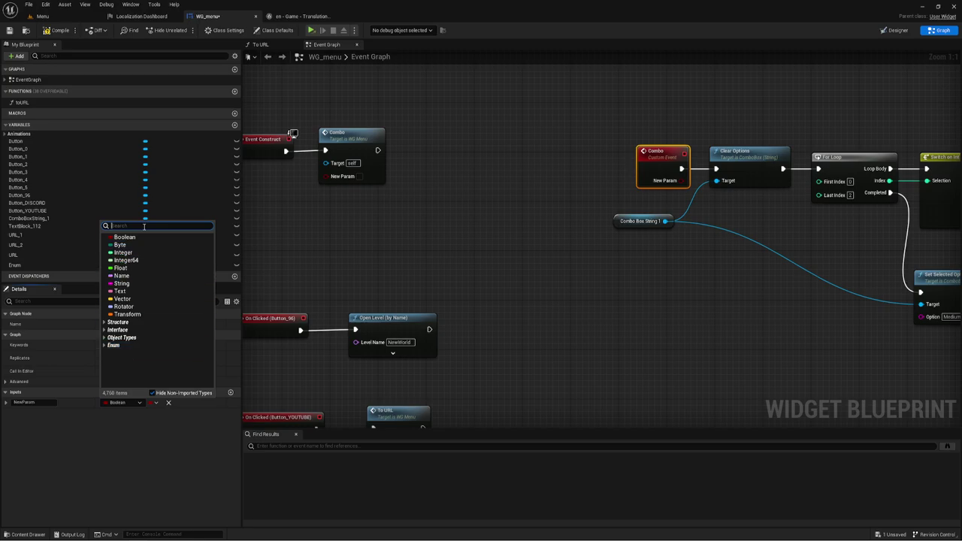
{"action": "type", "text": "com"}
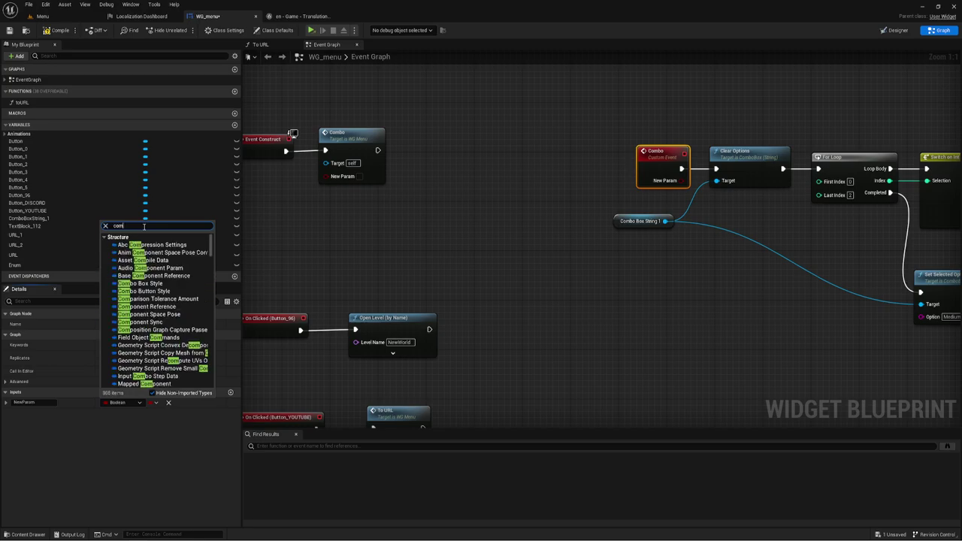
{"action": "type", "text": "bo"}
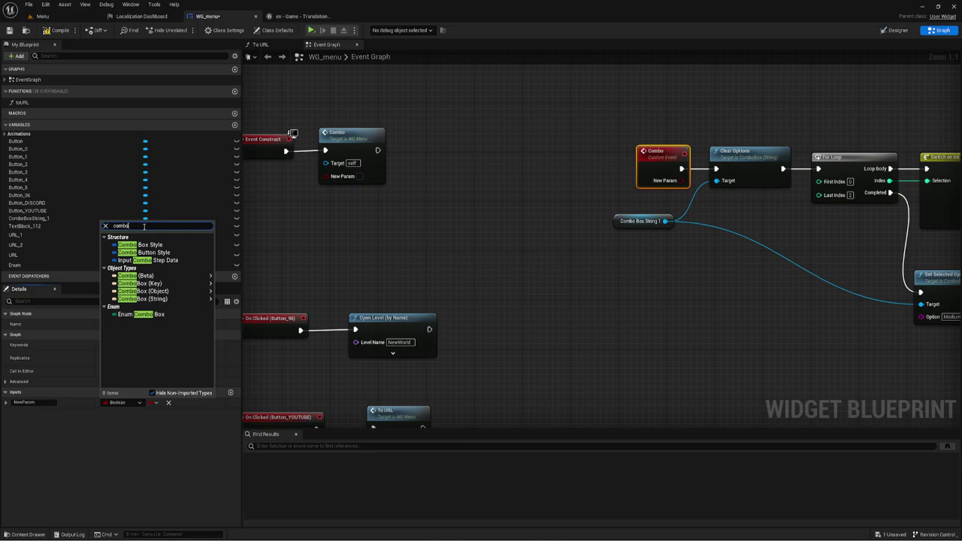
{"action": "type", "text": "Bo"}
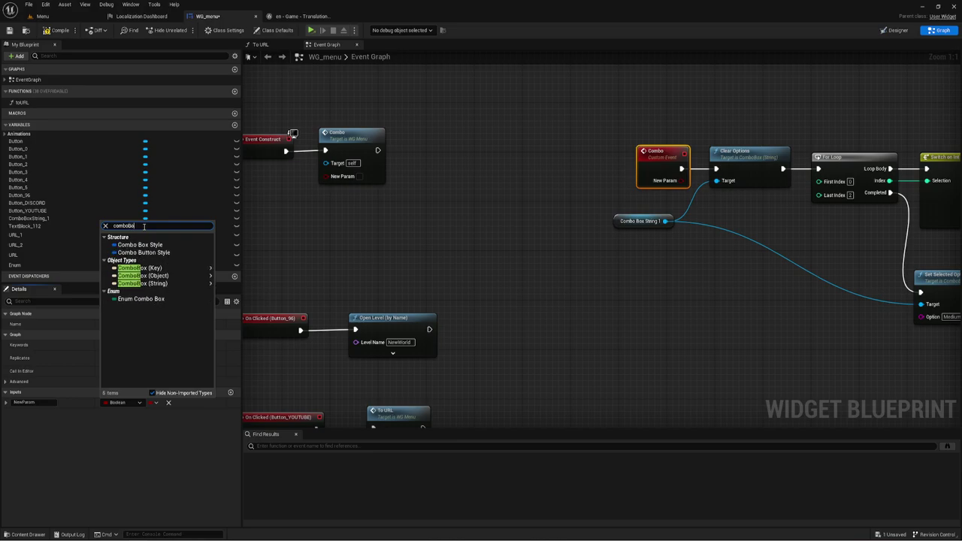
{"action": "type", "text": "x"}
{"action": "mouse_move", "coordinate": [162, 276]}
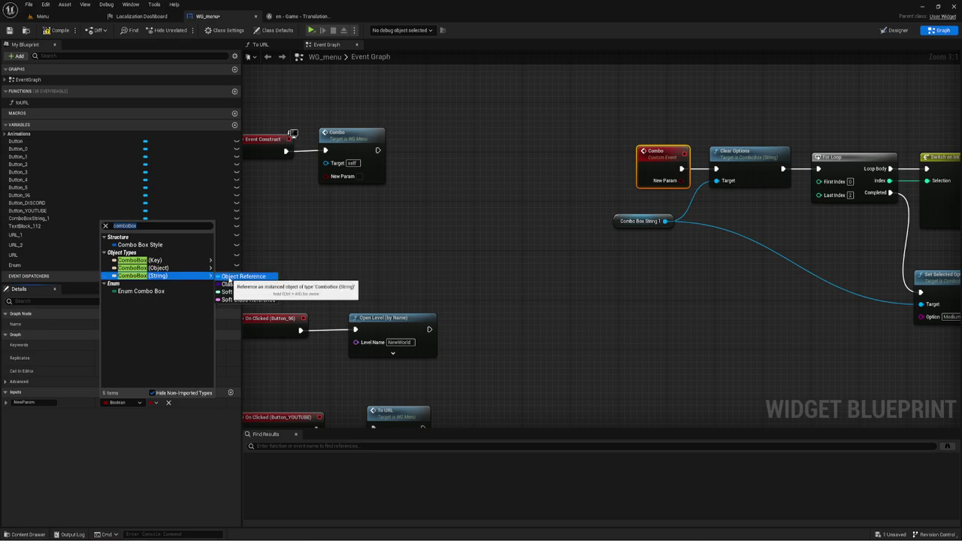
{"action": "left_click", "coordinate": [242, 276]}
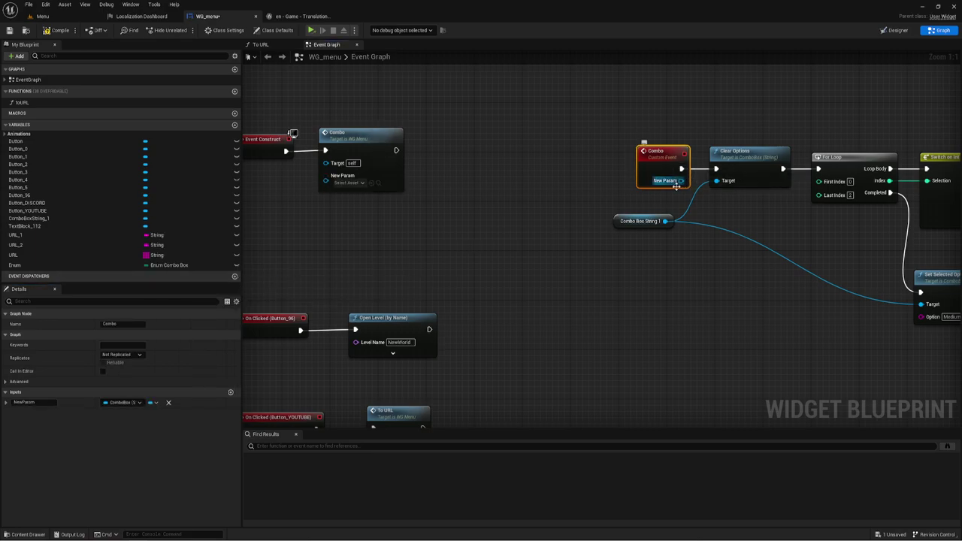
{"action": "right_click_drag", "start_coordinate": [363, 232], "coordinate": [416, 229]}
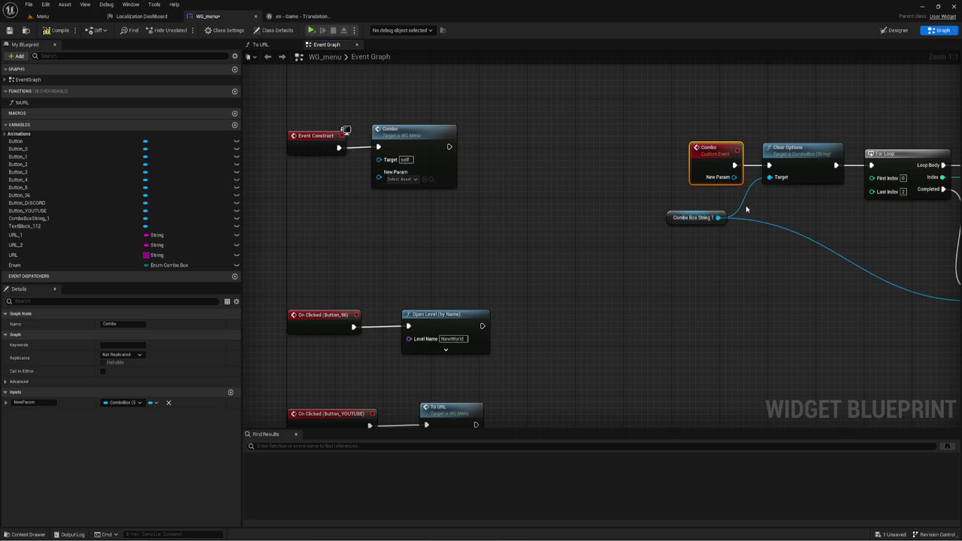
Connect New Param to the Clear Options and Set Selected Option targets.
{"action": "left_click_drag", "start_coordinate": [734, 177], "coordinate": [769, 178]}
{"action": "right_click_drag", "start_coordinate": [757, 211], "coordinate": [544, 181]}
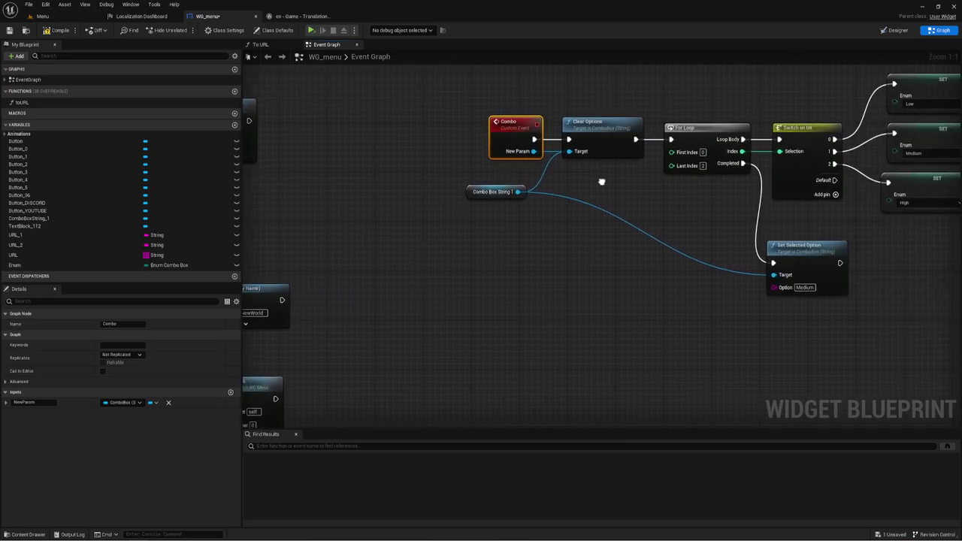
{"action": "left_click_drag", "start_coordinate": [521, 147], "coordinate": [756, 272]}
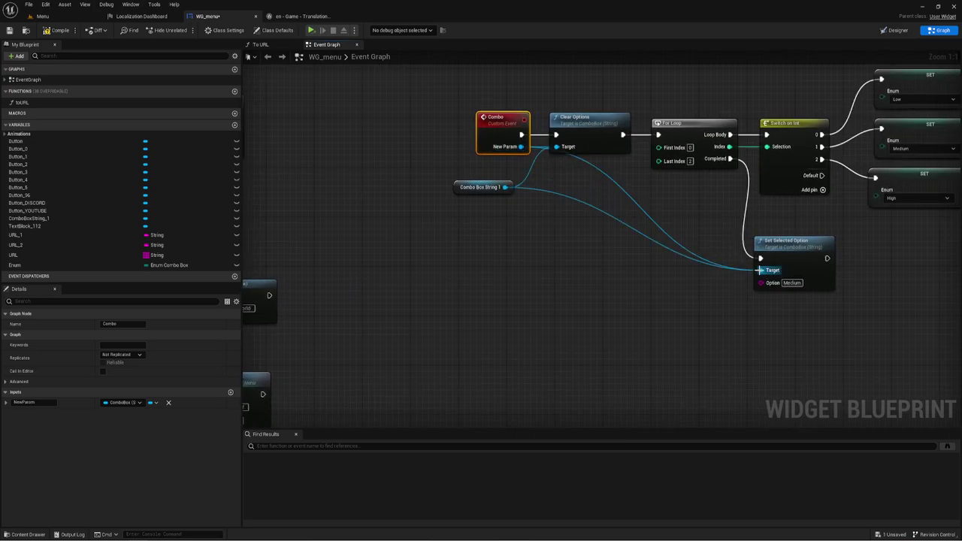
{"action": "right_click_drag", "start_coordinate": [651, 273], "coordinate": [469, 256]}
Connect New Param to the Add Option targets and select the leftover Combo Box String 1 getter.
{"action": "mouse_move", "coordinate": [338, 130]}
{"action": "left_mouse_down"}
{"action": "mouse_move", "coordinate": [519, 175]}
{"action": "mouse_move", "coordinate": [892, 77]}
{"action": "left_mouse_up"}
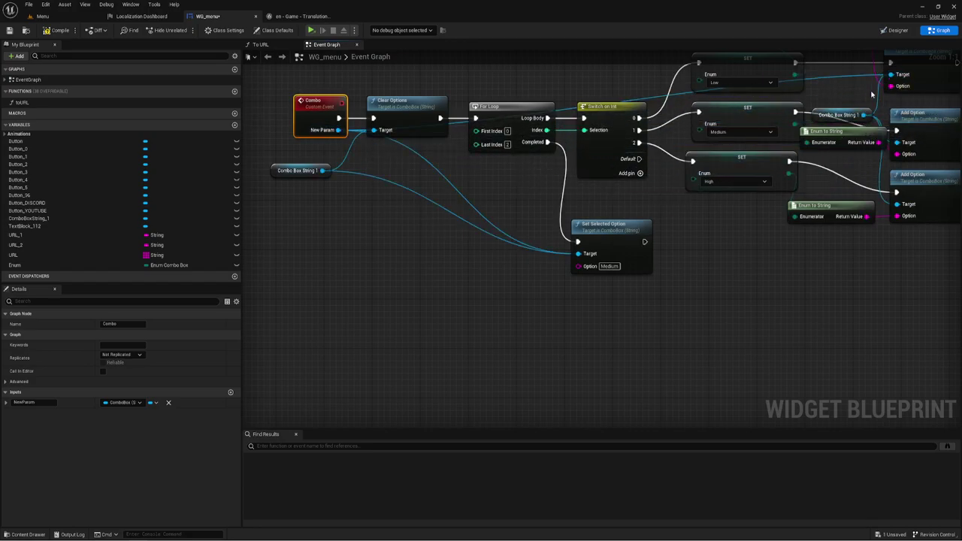
{"action": "left_click_drag", "start_coordinate": [338, 130], "coordinate": [897, 142]}
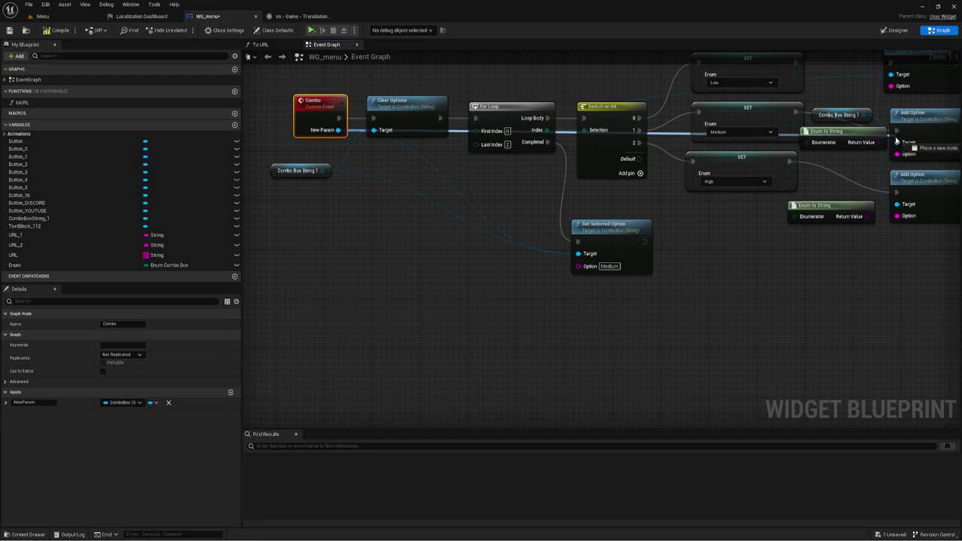
{"action": "right_click_drag", "start_coordinate": [491, 215], "coordinate": [390, 244]}
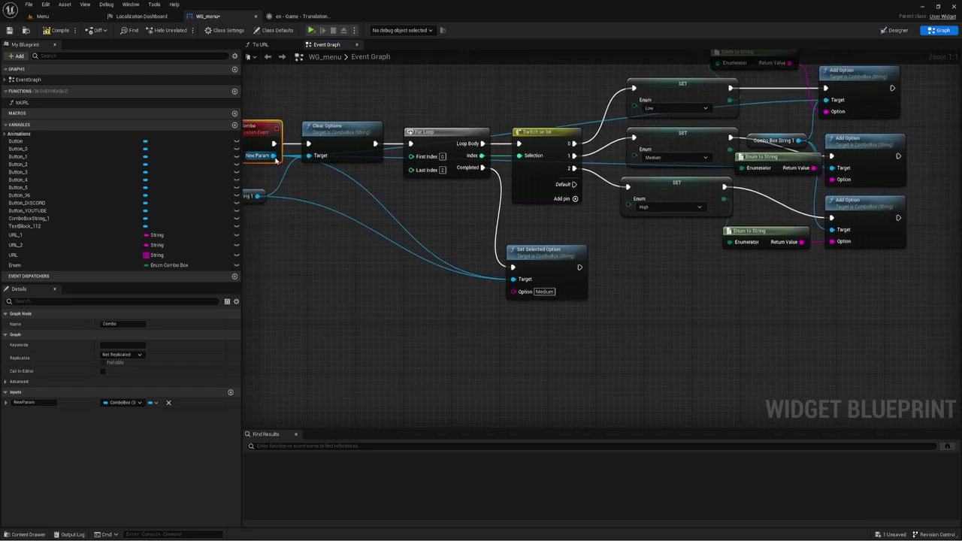
{"action": "left_click_drag", "start_coordinate": [273, 155], "coordinate": [831, 230]}
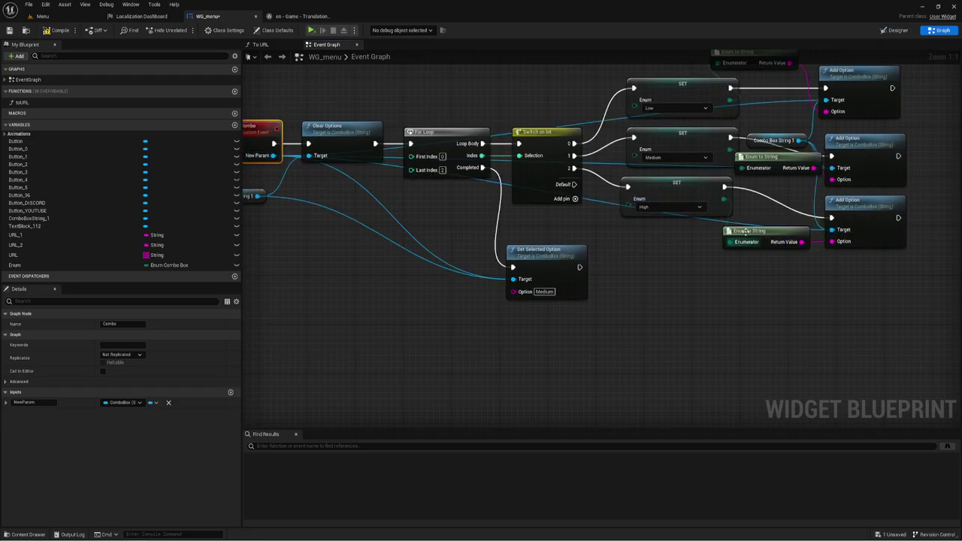
{"action": "left_click", "coordinate": [785, 136]}
Remove the leftover Combo Box String 1 getters and feed ComboBoxString_1 into the Event Construct Combo call.
{"action": "key", "text": "Delete"}
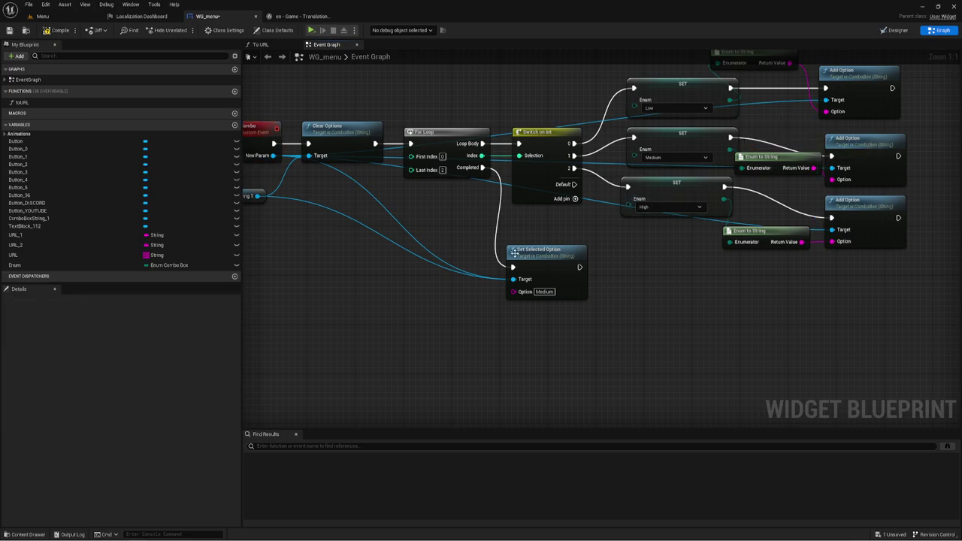
{"action": "right_click_drag", "start_coordinate": [510, 254], "coordinate": [674, 249]}
{"action": "left_click_drag", "start_coordinate": [404, 202], "coordinate": [403, 191]}
{"action": "key", "text": "Delete"}
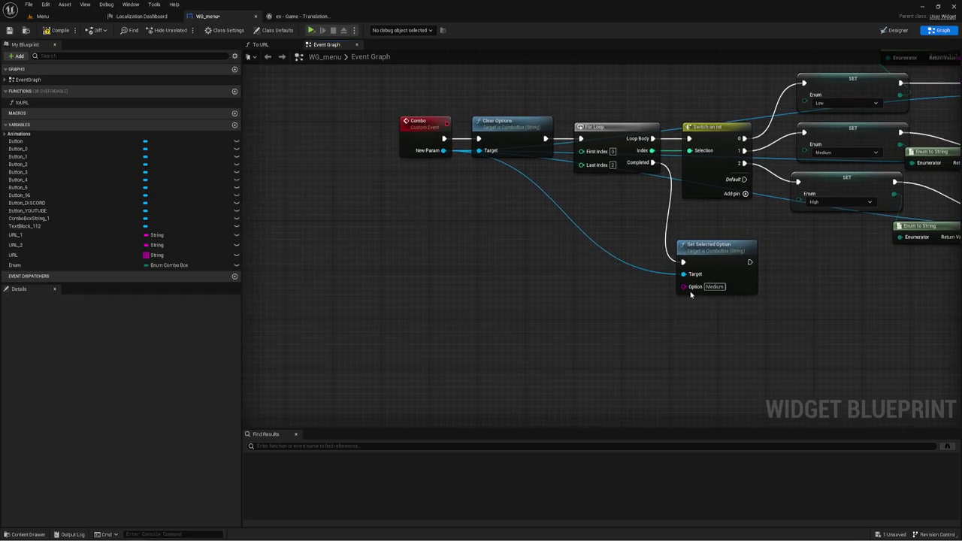
{"action": "mouse_move", "coordinate": [691, 286]}
{"action": "right_mouse_down"}
{"action": "mouse_move", "coordinate": [519, 218]}
{"action": "mouse_move", "coordinate": [516, 236]}
{"action": "right_mouse_up"}
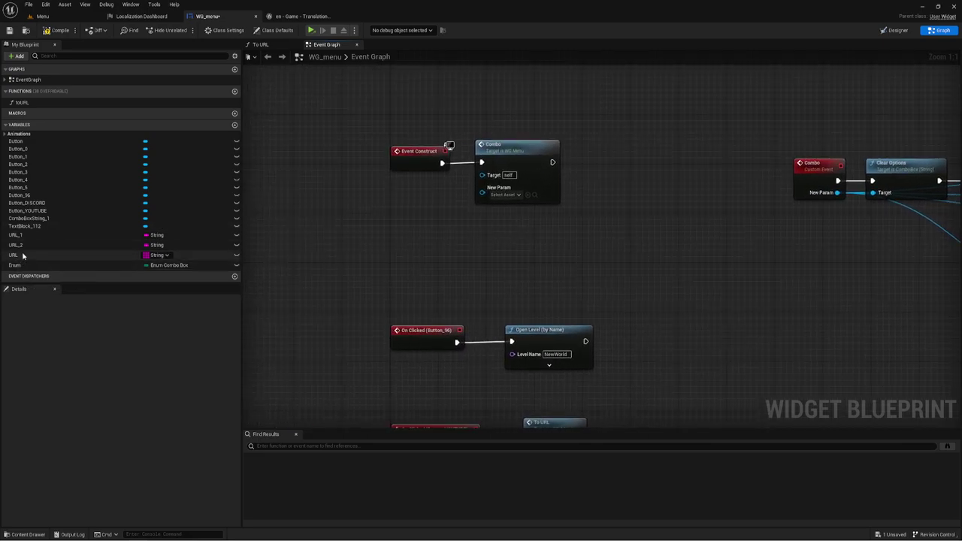
{"action": "mouse_move", "coordinate": [29, 218]}
{"action": "left_mouse_down"}
{"action": "mouse_move", "coordinate": [423, 209]}
{"action": "mouse_move", "coordinate": [480, 193]}
{"action": "left_mouse_up"}
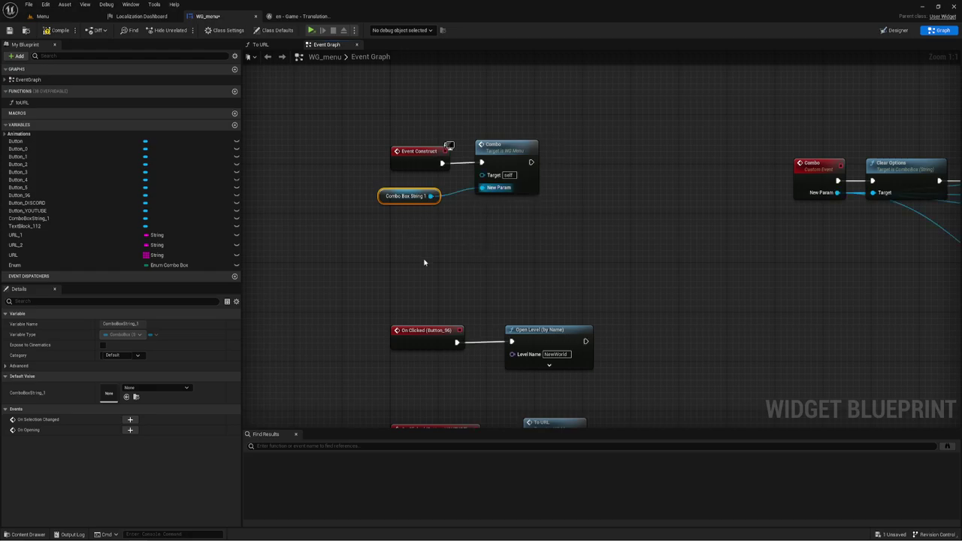
Select the three language Combo call nodes and spread them out to the right.
{"action": "right_click_drag", "start_coordinate": [425, 262], "coordinate": [465, 100]}
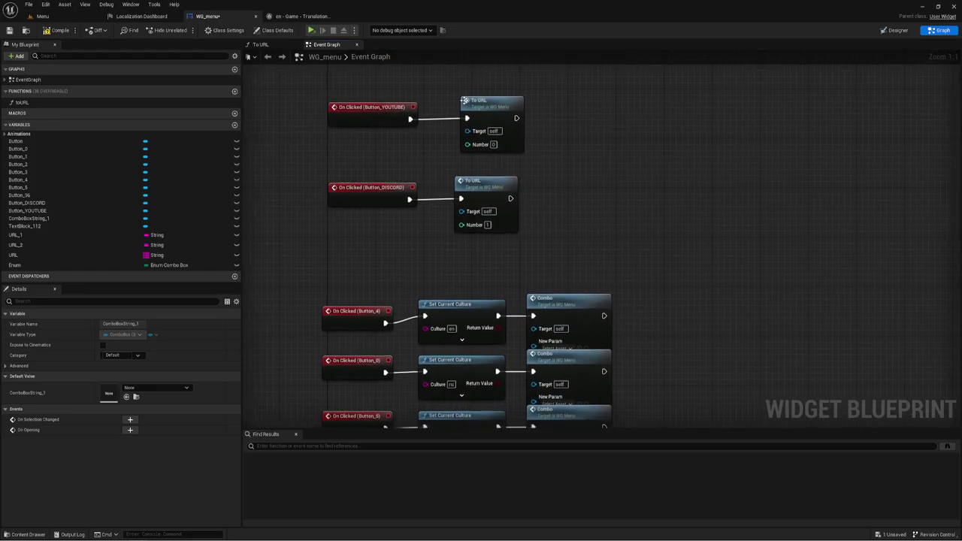
{"action": "right_click_drag", "start_coordinate": [465, 100], "coordinate": [451, 150]}
{"action": "mouse_move", "coordinate": [484, 357]}
{"action": "left_mouse_down"}
{"action": "mouse_move", "coordinate": [514, 164]}
{"action": "mouse_move", "coordinate": [545, 159]}
{"action": "mouse_move", "coordinate": [546, 134]}
{"action": "left_mouse_up"}
{"action": "left_click", "coordinate": [509, 238]}
{"action": "left_click_drag", "start_coordinate": [562, 211], "coordinate": [563, 204]}
{"action": "left_click_drag", "start_coordinate": [550, 263], "coordinate": [550, 293]}
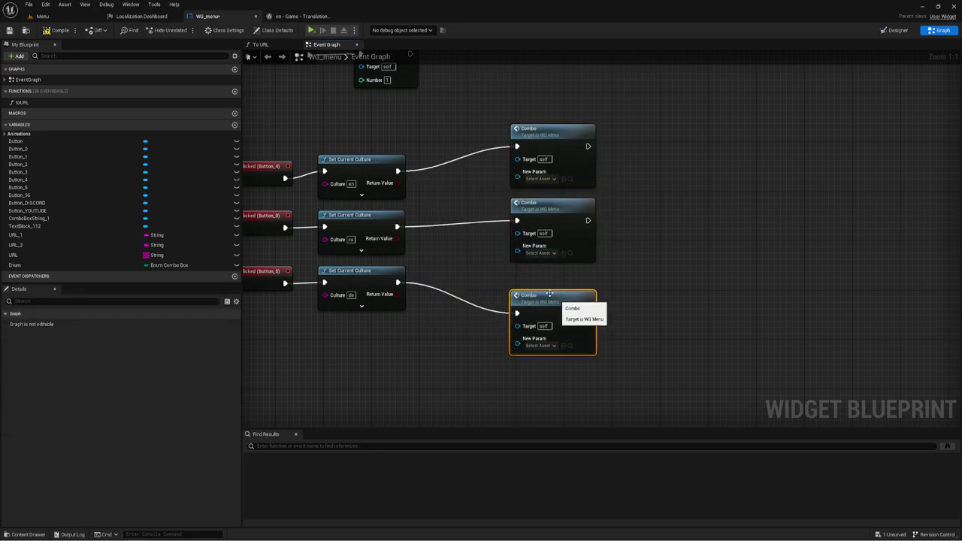
Connect one Combo Box String 1 getter to each Combo call's New Param and save WG_menu.
{"action": "left_click", "coordinate": [37, 218]}
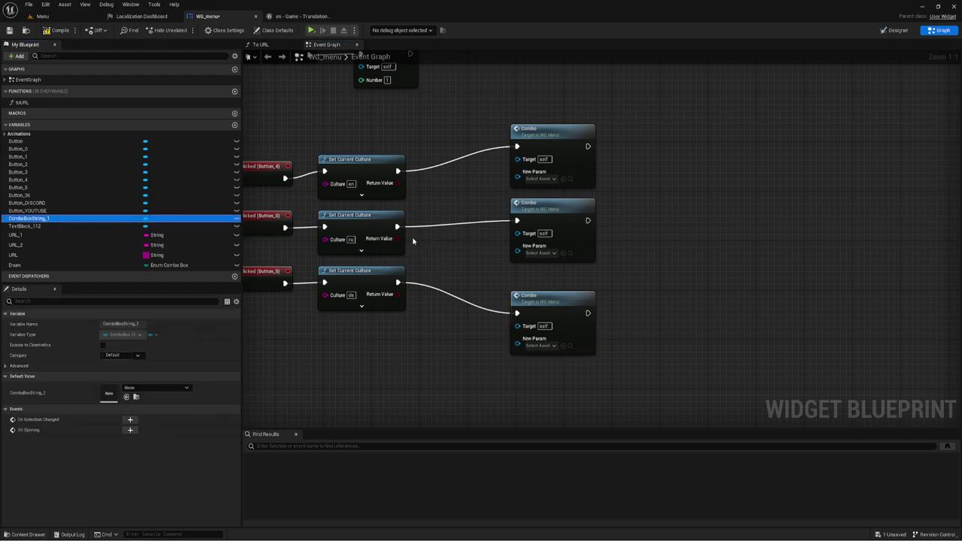
{"action": "left_click_drag", "start_coordinate": [413, 240], "coordinate": [517, 250], "text": "ctrl"}
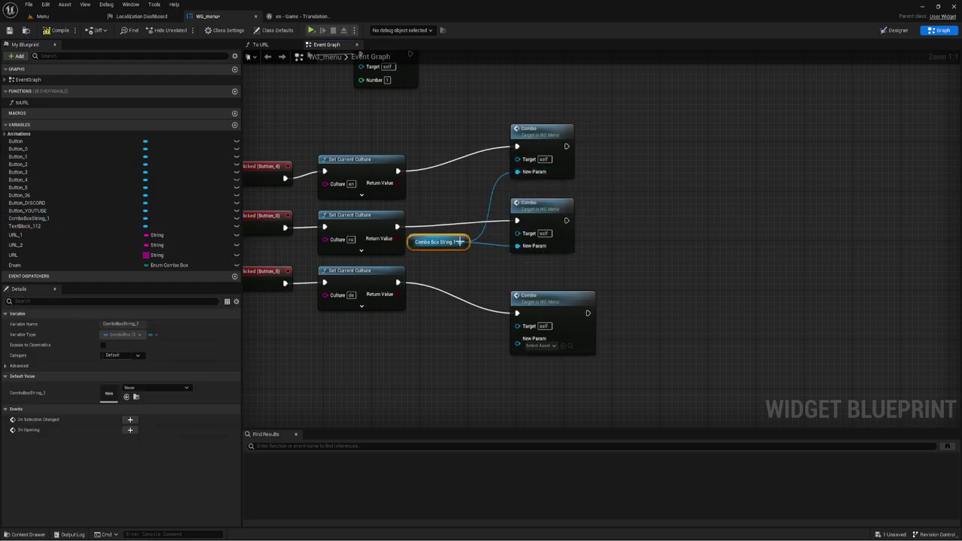
{"action": "left_click_drag", "start_coordinate": [460, 242], "coordinate": [518, 339]}
{"action": "left_click", "coordinate": [629, 241]}
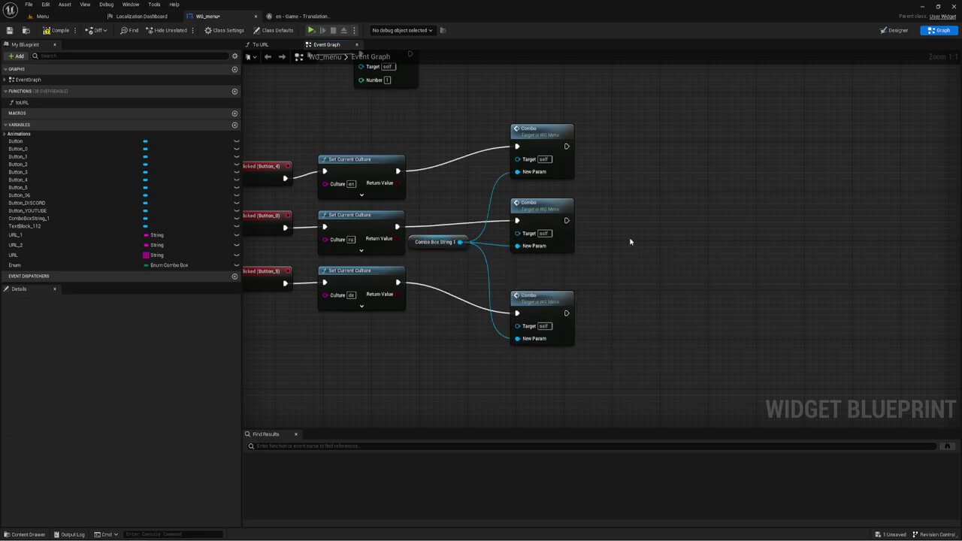
{"action": "right_click_drag", "start_coordinate": [459, 168], "coordinate": [500, 191]}
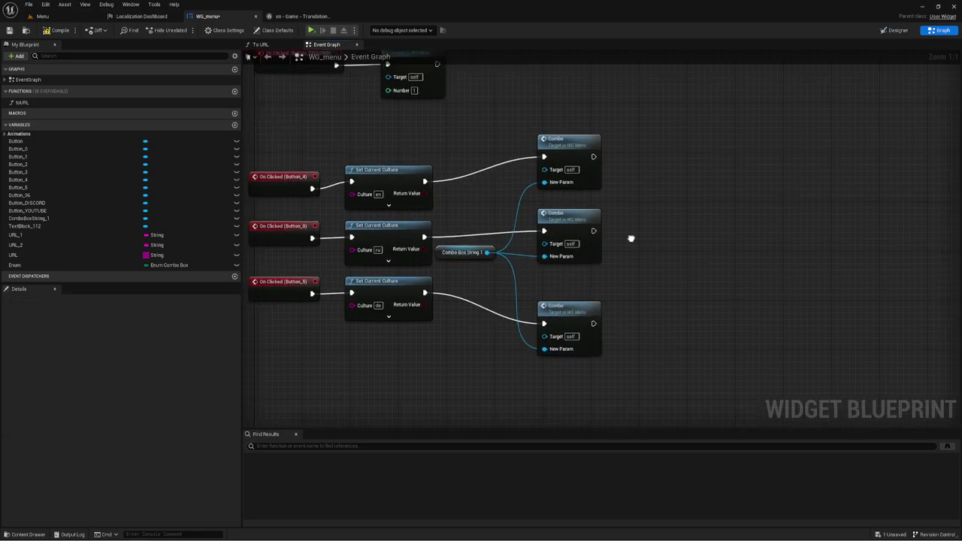
{"action": "left_click", "coordinate": [9, 30]}
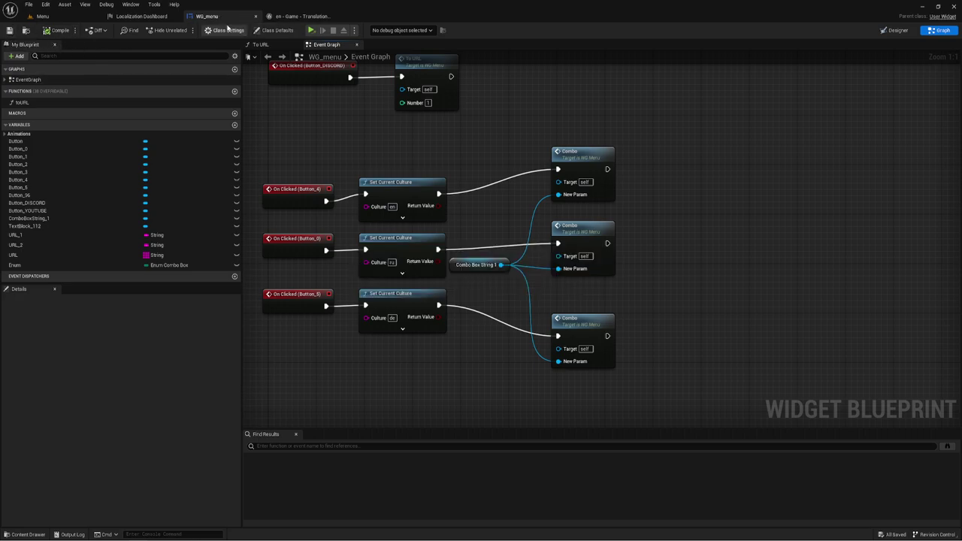
Close the English translation editor and re-gather the Game target's text, bringing English to 16 words.
{"action": "left_click", "coordinate": [286, 16]}
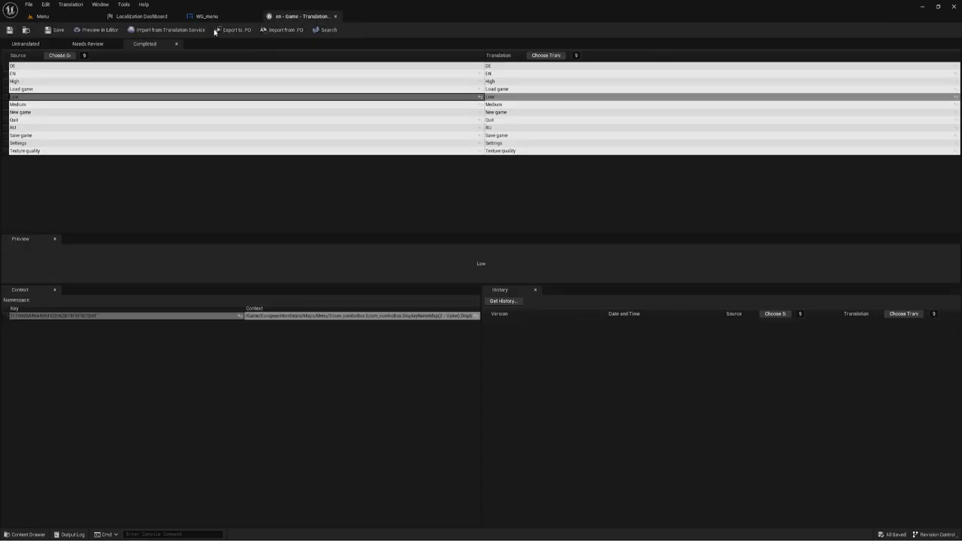
{"action": "left_click", "coordinate": [334, 16]}
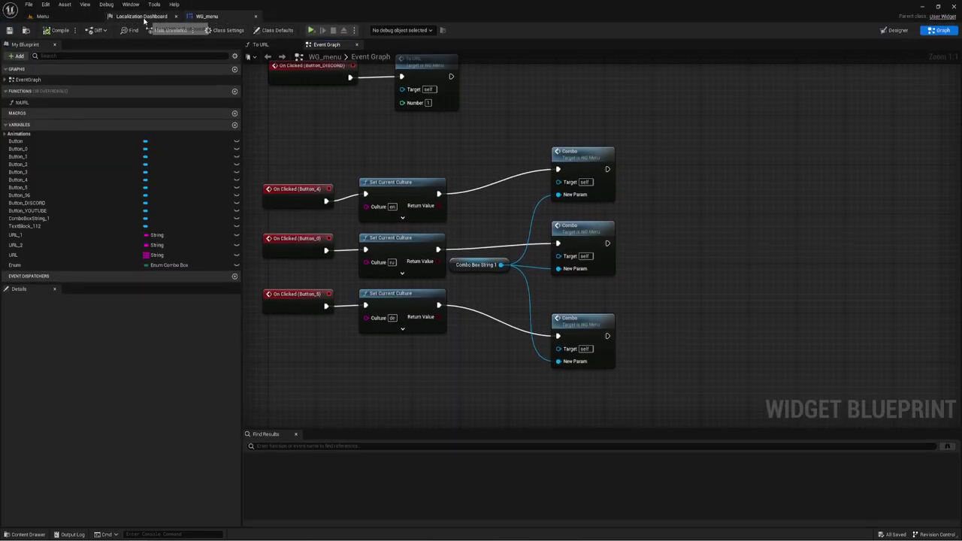
{"action": "left_click", "coordinate": [143, 16]}
{"action": "left_click", "coordinate": [345, 397]}
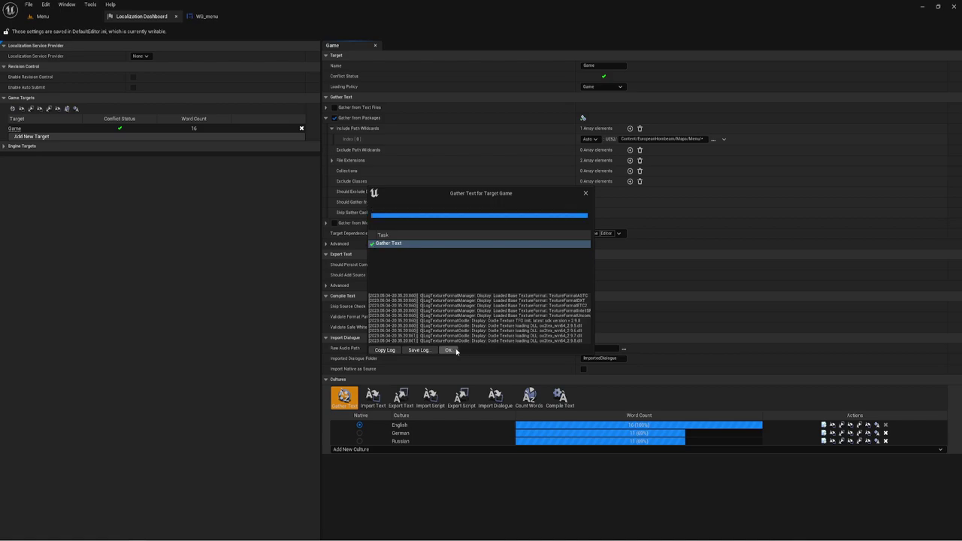
{"action": "left_click", "coordinate": [449, 350]}
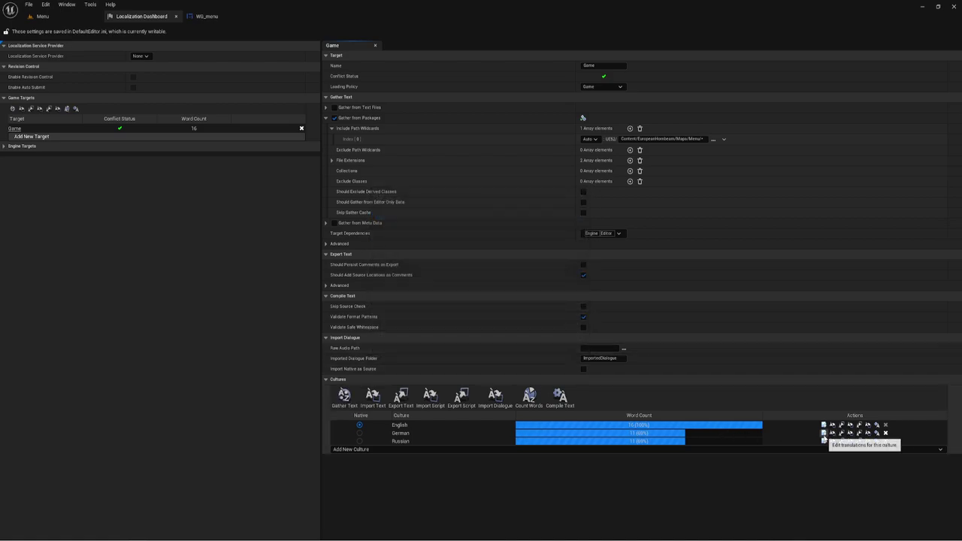
Open the Russian translation editor filtered to untranslated entries, starting with High.
{"action": "left_click", "coordinate": [823, 442]}
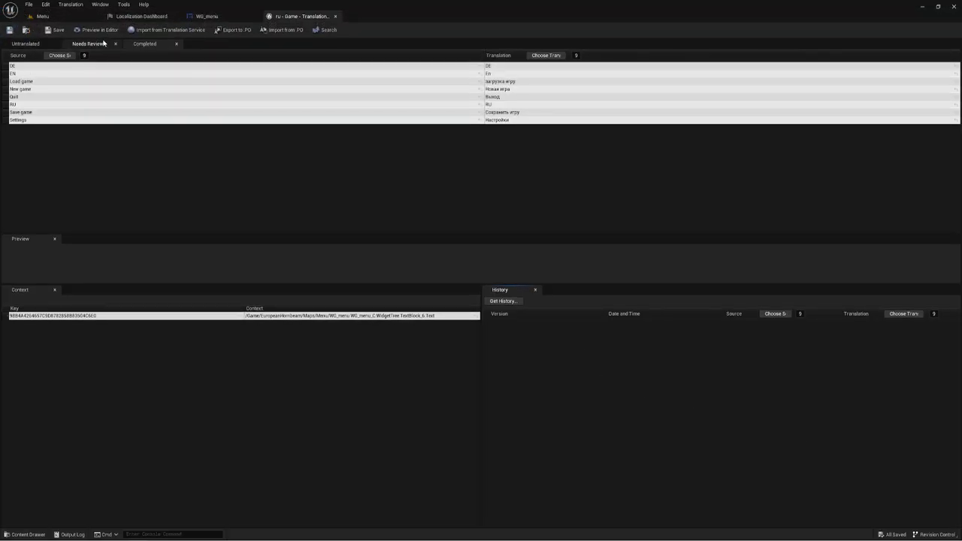
{"action": "left_click", "coordinate": [27, 44]}
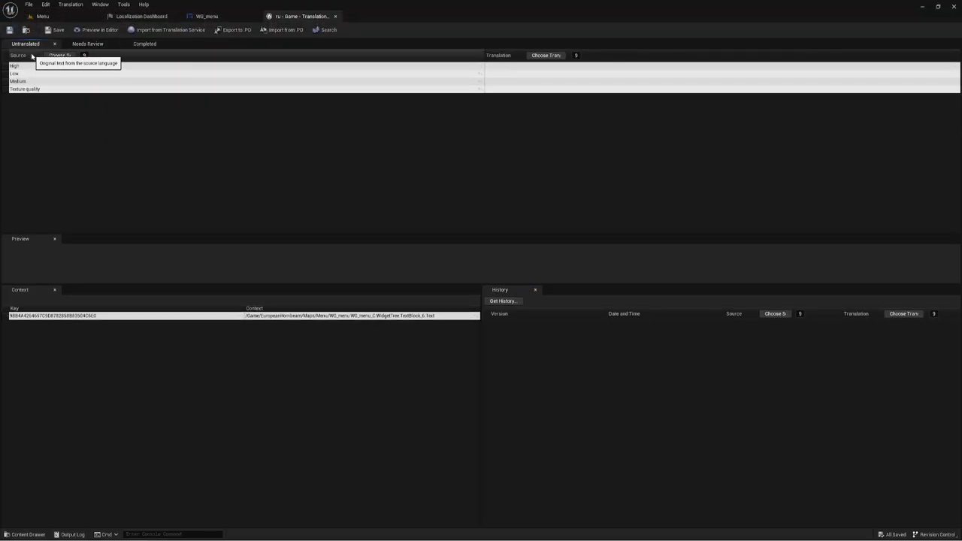
{"action": "left_click", "coordinate": [45, 66]}
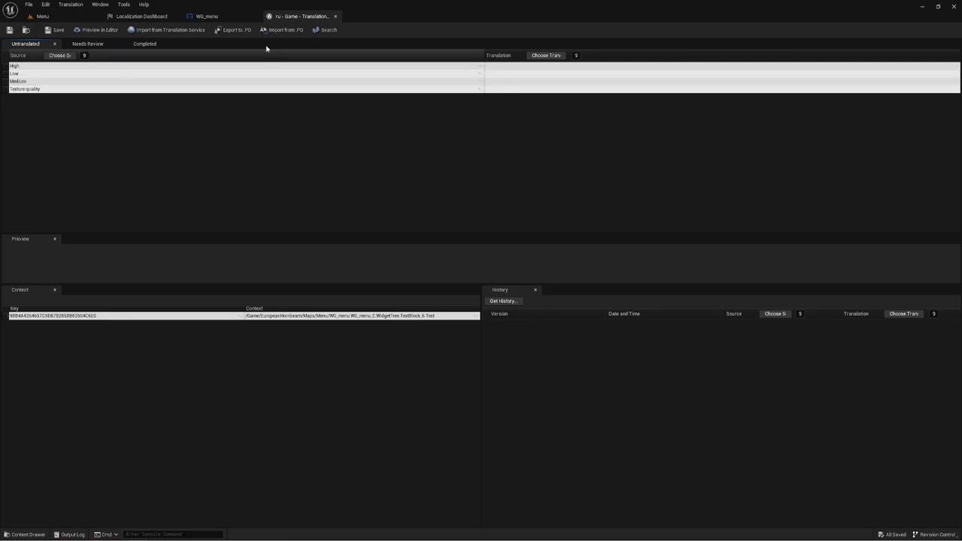
{"action": "left_click", "coordinate": [211, 16]}
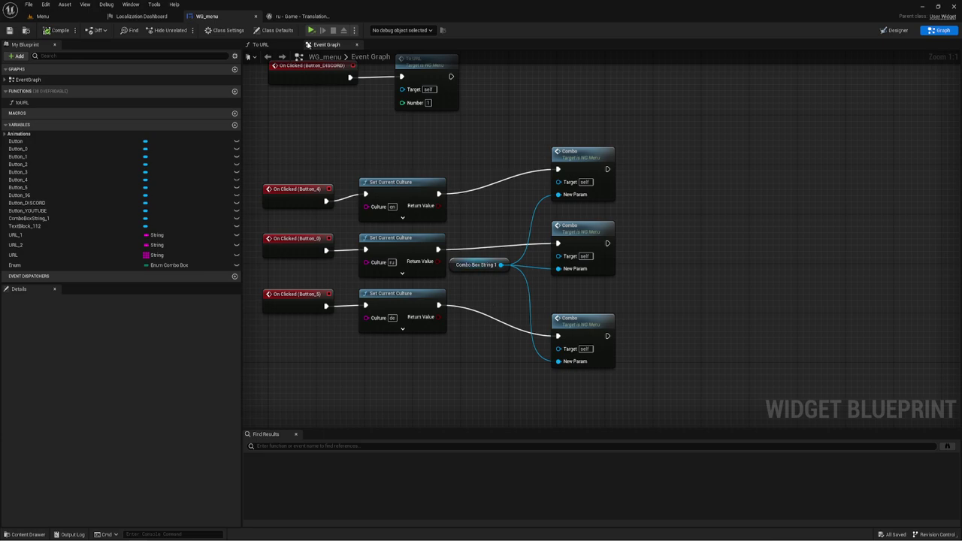
{"action": "left_click", "coordinate": [142, 16]}
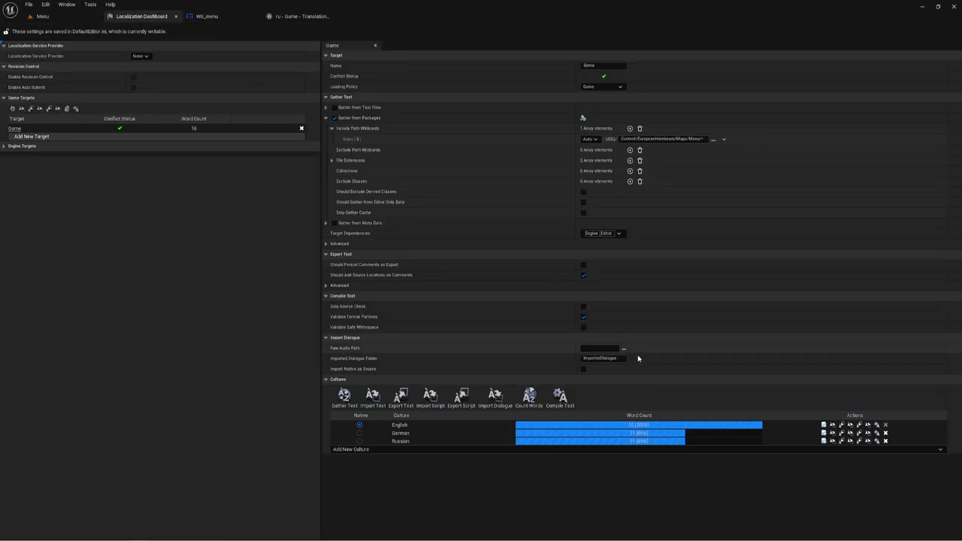
Enter German translations for High, Low, Medium and Texture quality, save the Russian ones, and close both editors.
{"action": "left_click", "coordinate": [824, 434]}
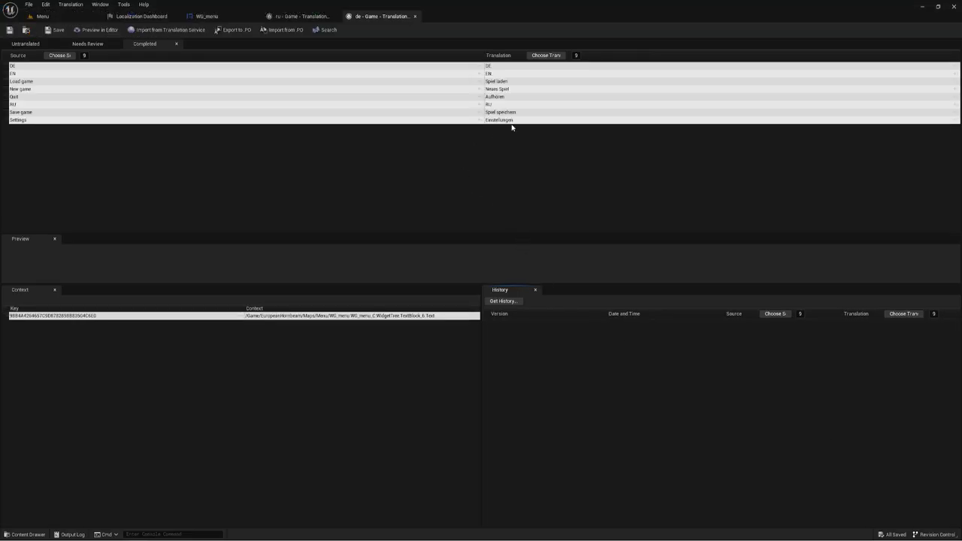
{"action": "left_click", "coordinate": [34, 43]}
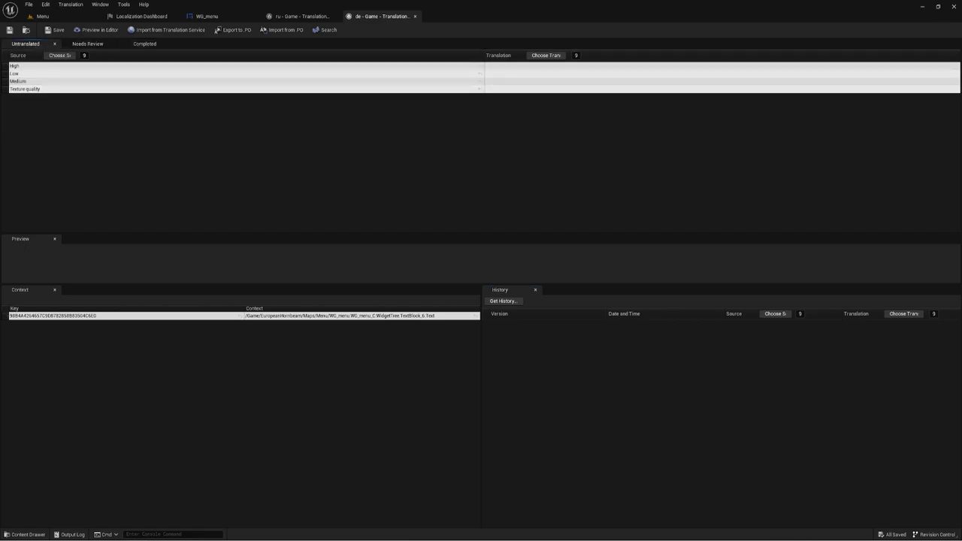
{"action": "left_click", "coordinate": [526, 89]}
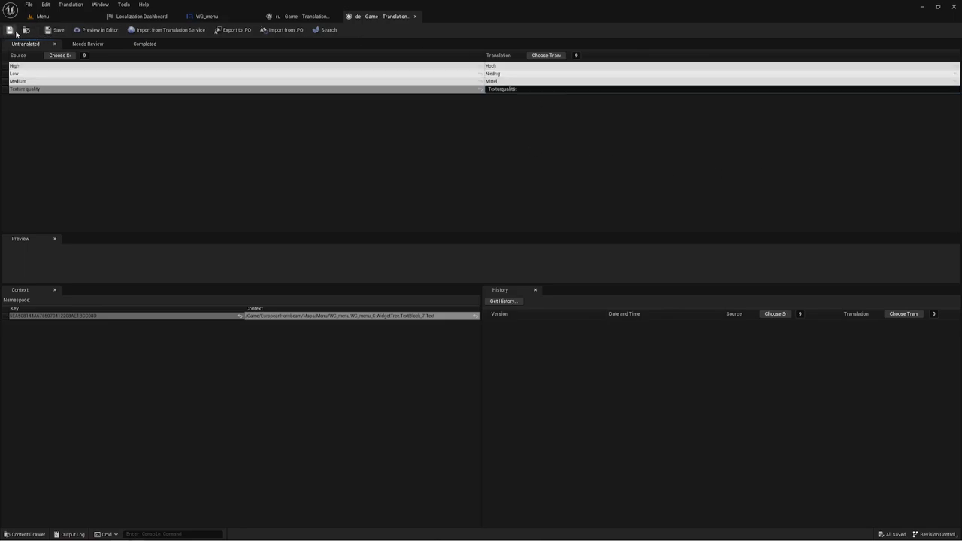
{"action": "left_click", "coordinate": [415, 16]}
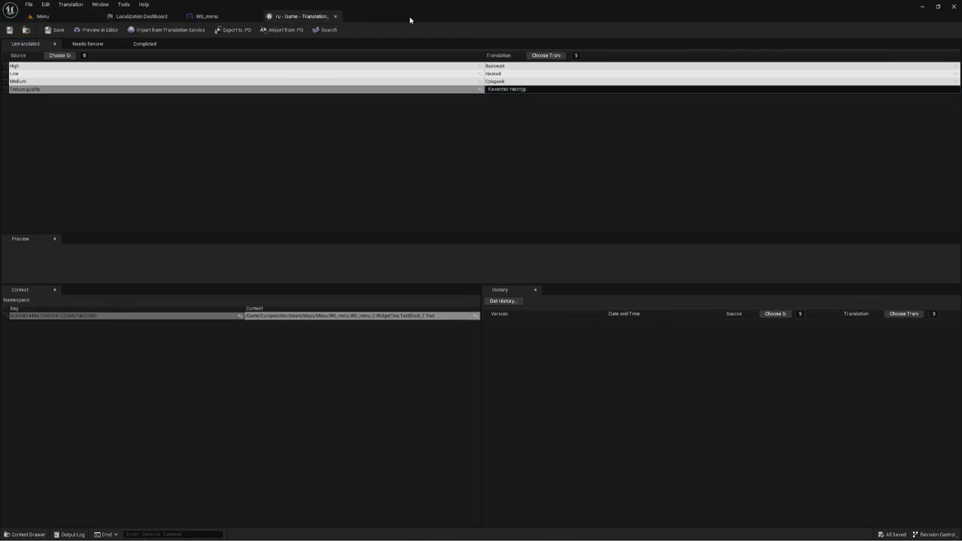
{"action": "left_click", "coordinate": [53, 31]}
{"action": "left_click", "coordinate": [336, 16]}
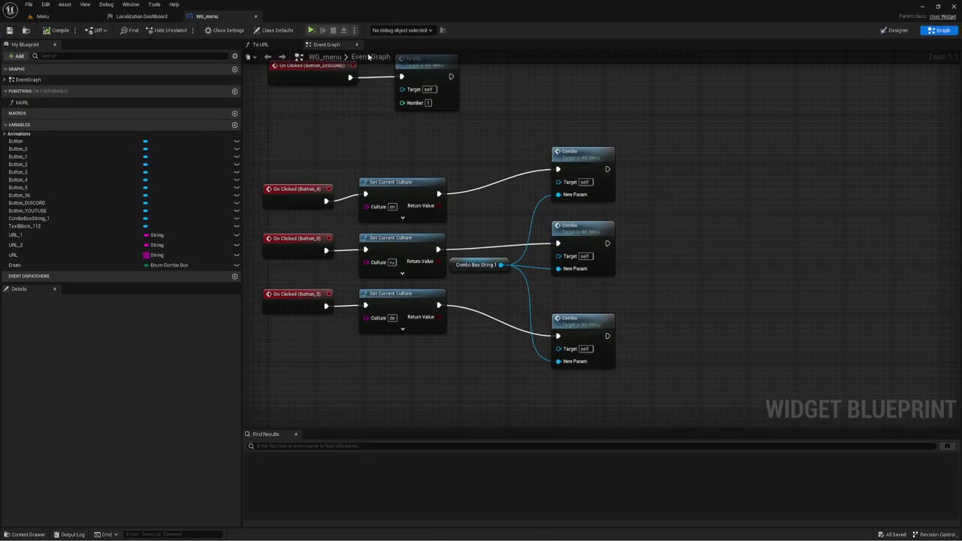
{"action": "left_click", "coordinate": [151, 15]}
Run the Menu level as a Standalone Game, switch its language to EN then DE, and close it.
{"action": "left_click", "coordinate": [45, 15]}
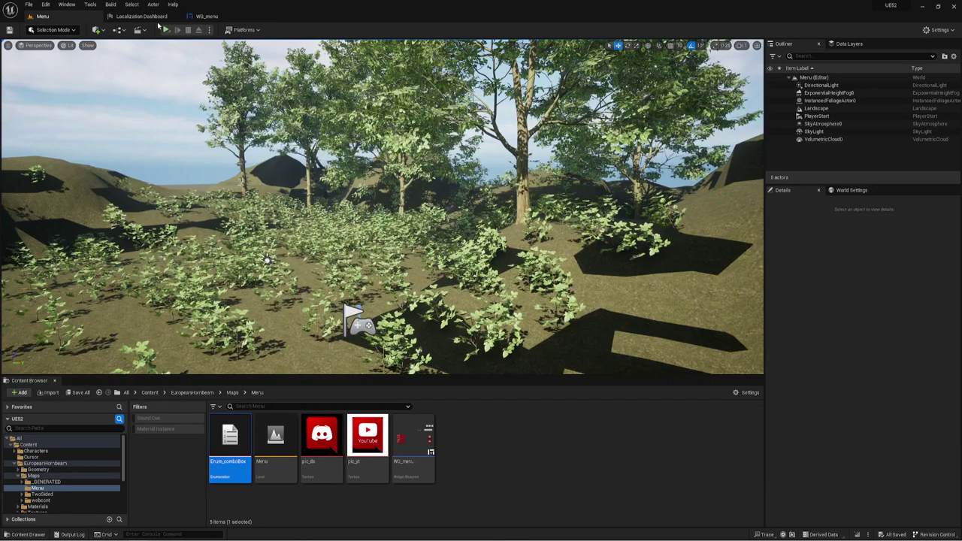
{"action": "left_click", "coordinate": [208, 31]}
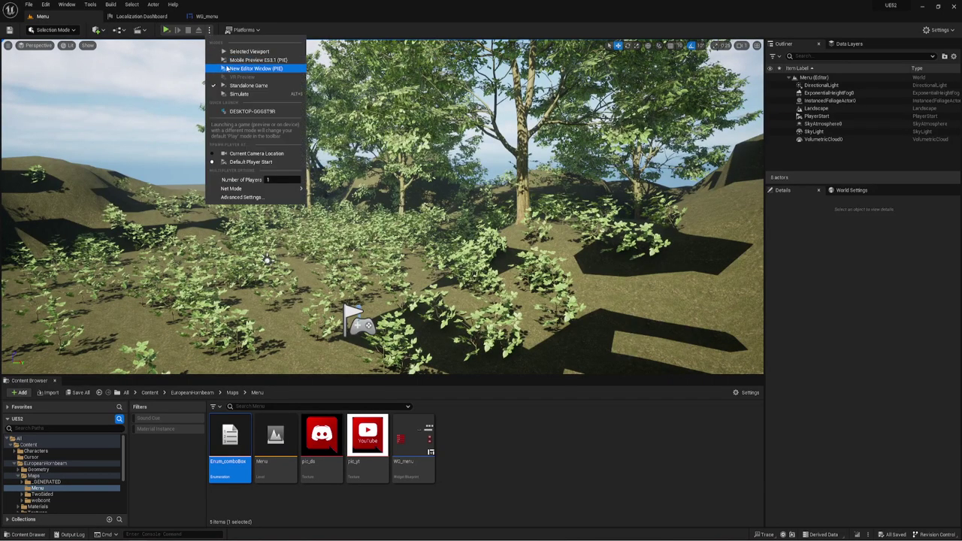
{"action": "left_click", "coordinate": [166, 31]}
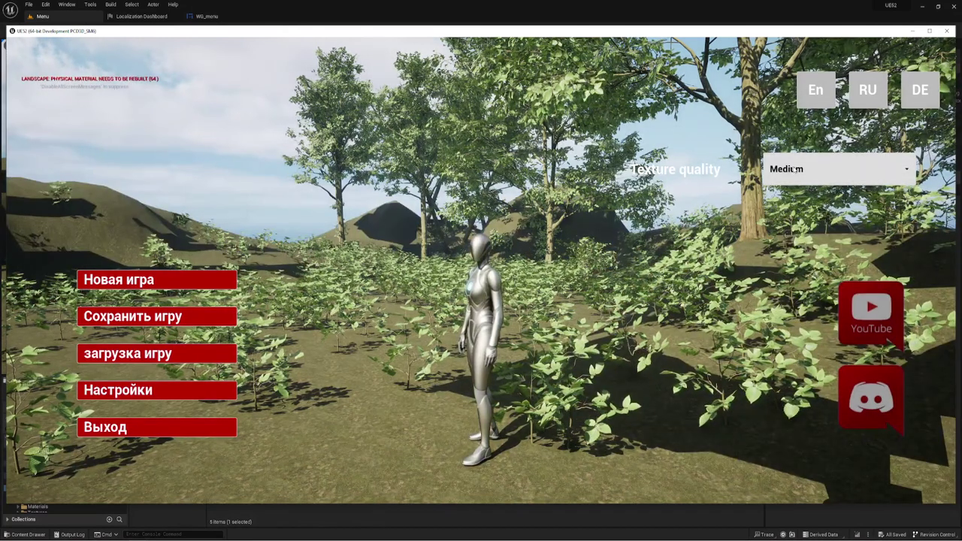
{"action": "left_click", "coordinate": [825, 94]}
{"action": "left_click", "coordinate": [921, 91]}
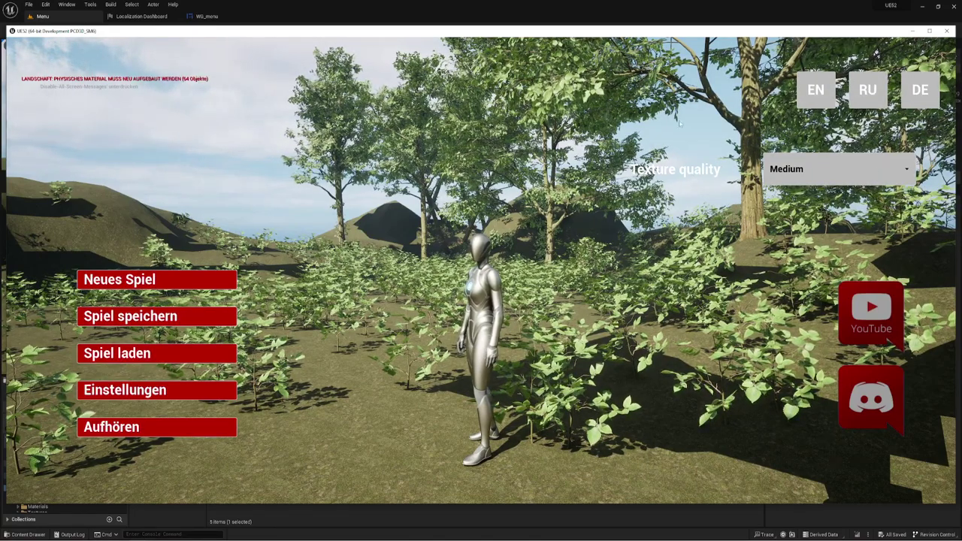
{"action": "left_click", "coordinate": [946, 31]}
{"action": "left_click", "coordinate": [160, 17]}
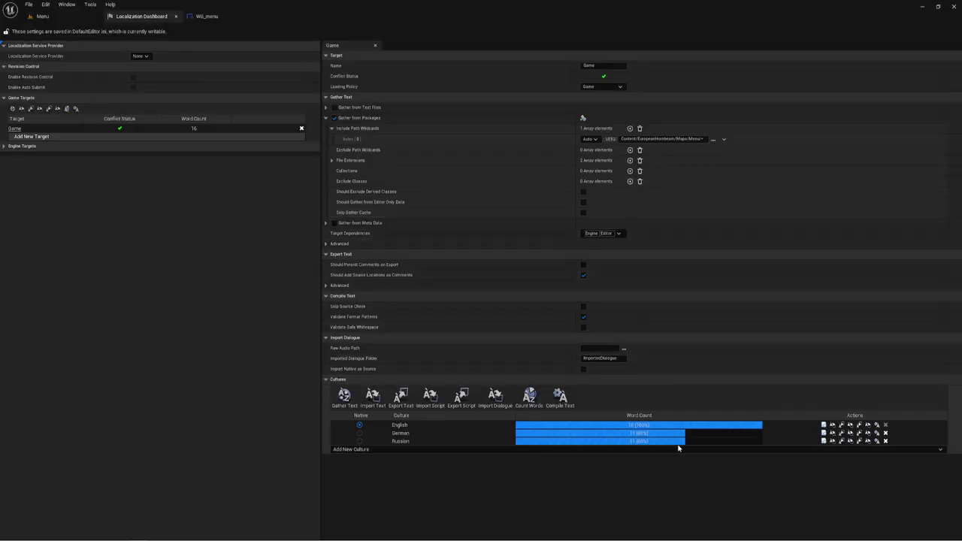
Recount words and compile the text so English, German and Russian each show 16 words at 100%.
{"action": "left_click", "coordinate": [528, 398]}
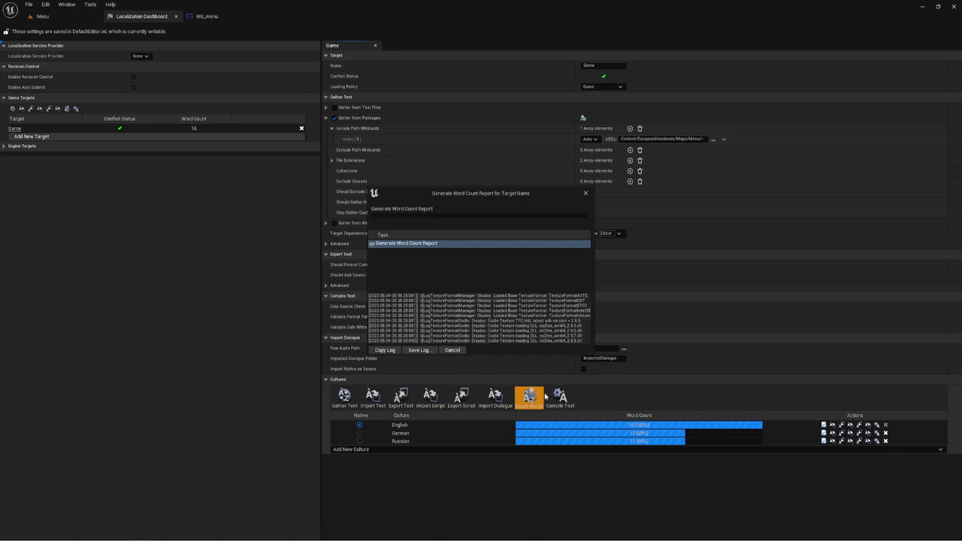
{"action": "left_click", "coordinate": [450, 351]}
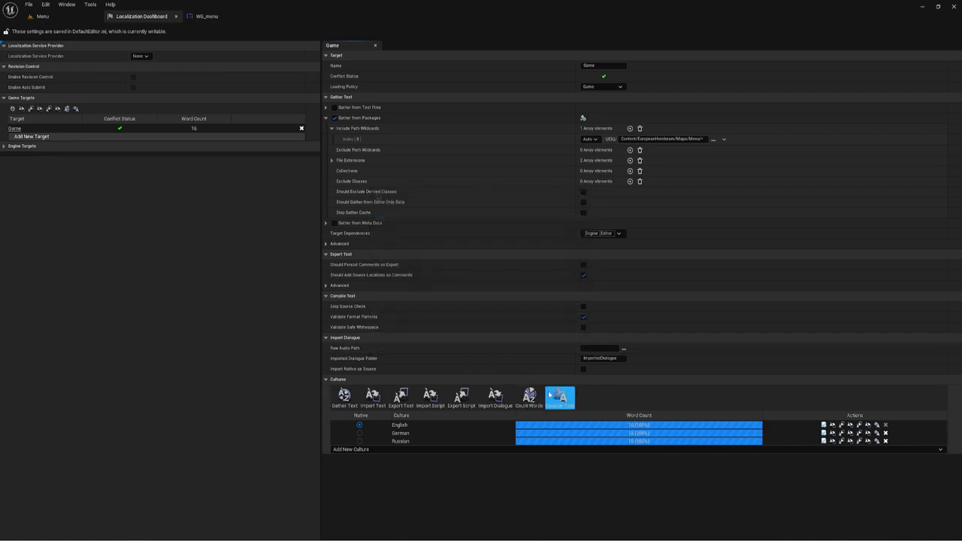
{"action": "left_click", "coordinate": [560, 396]}
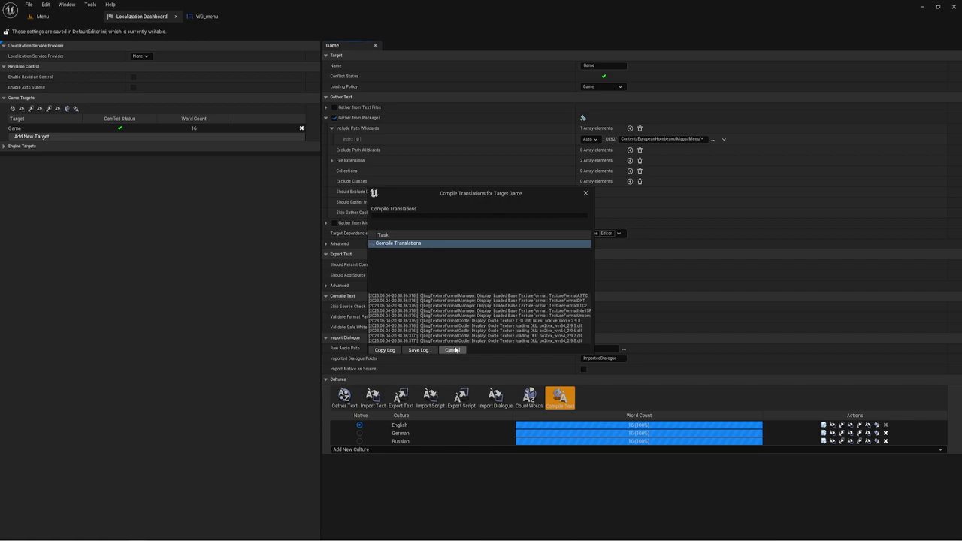
{"action": "left_click", "coordinate": [449, 351]}
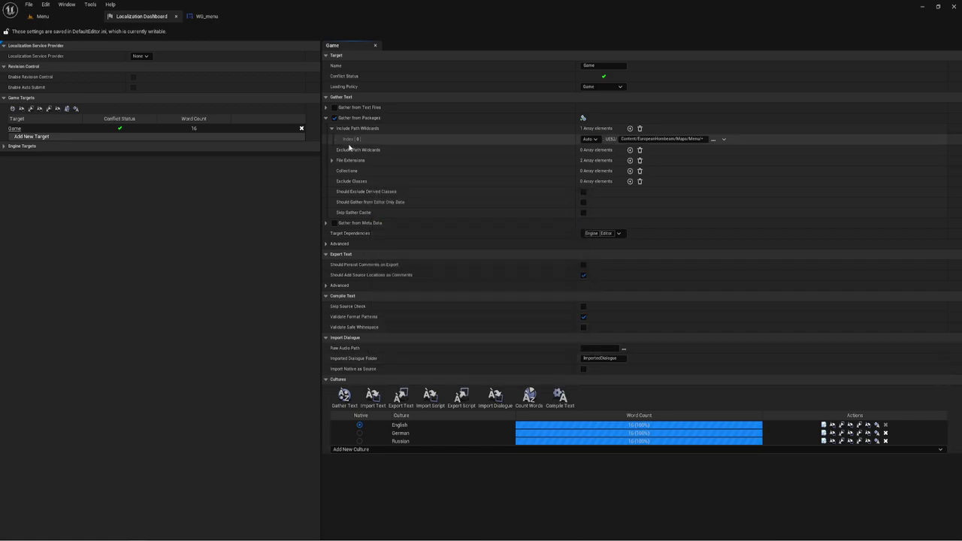
{"action": "left_click", "coordinate": [54, 17]}
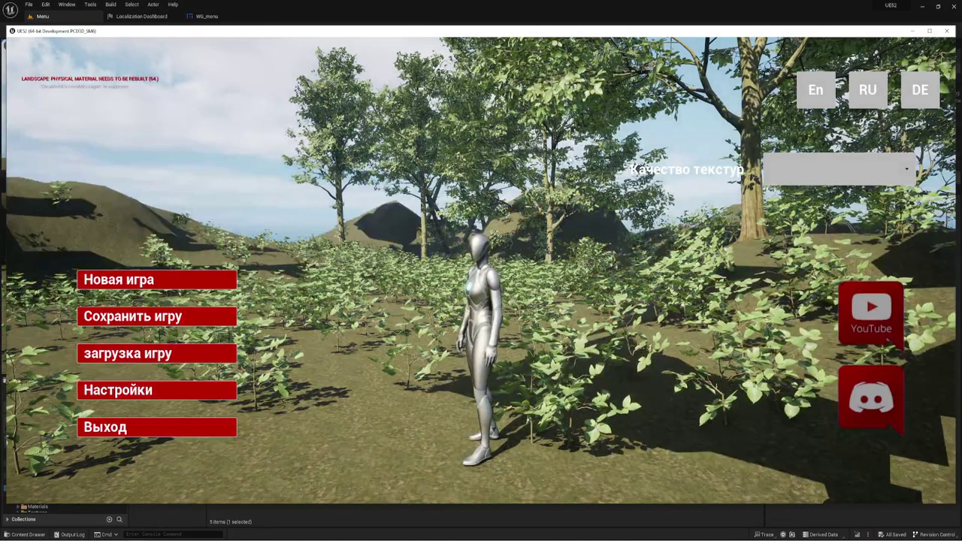
In the running game, pick Средний, Высокий, then Низкий from the texture-quality combo box.
{"action": "left_click", "coordinate": [812, 167]}
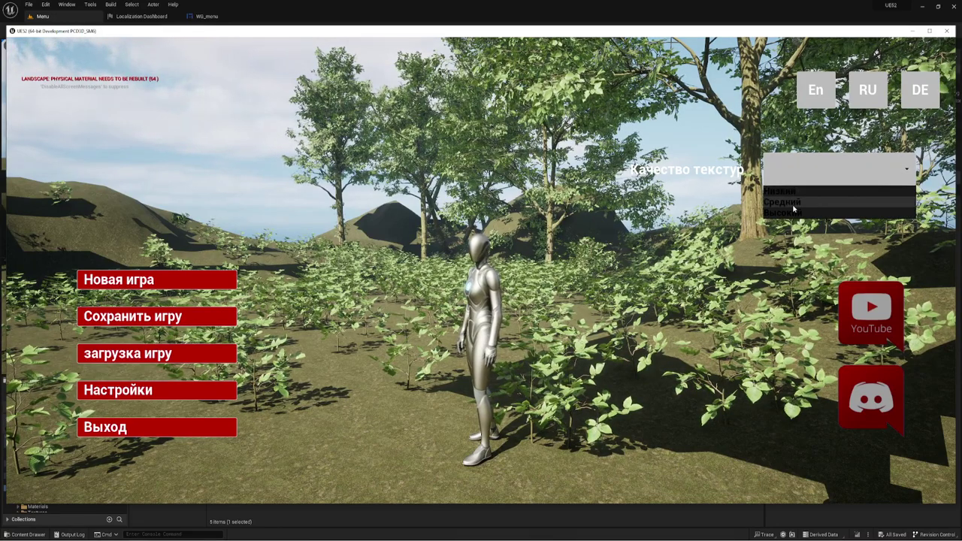
{"action": "left_click", "coordinate": [782, 201]}
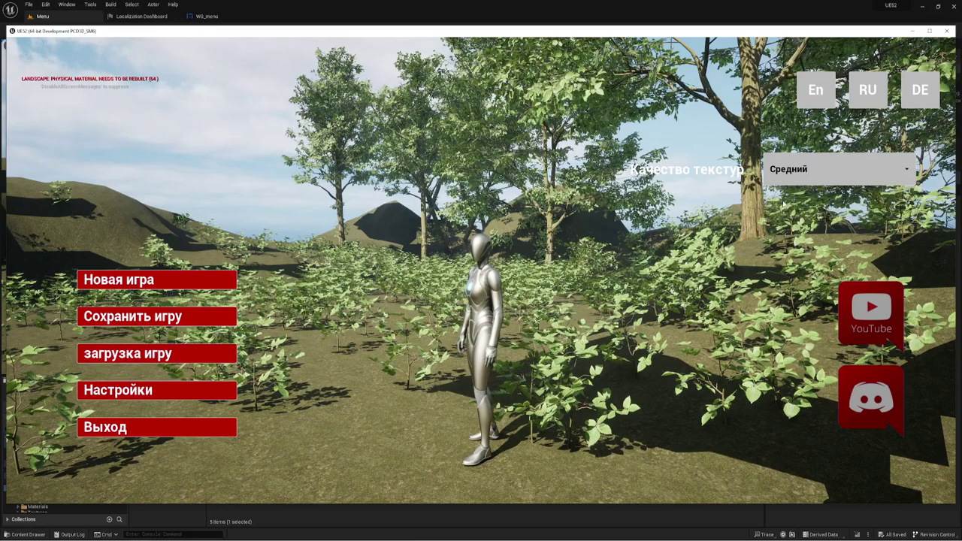
{"action": "left_click", "coordinate": [802, 172]}
{"action": "left_click", "coordinate": [802, 214]}
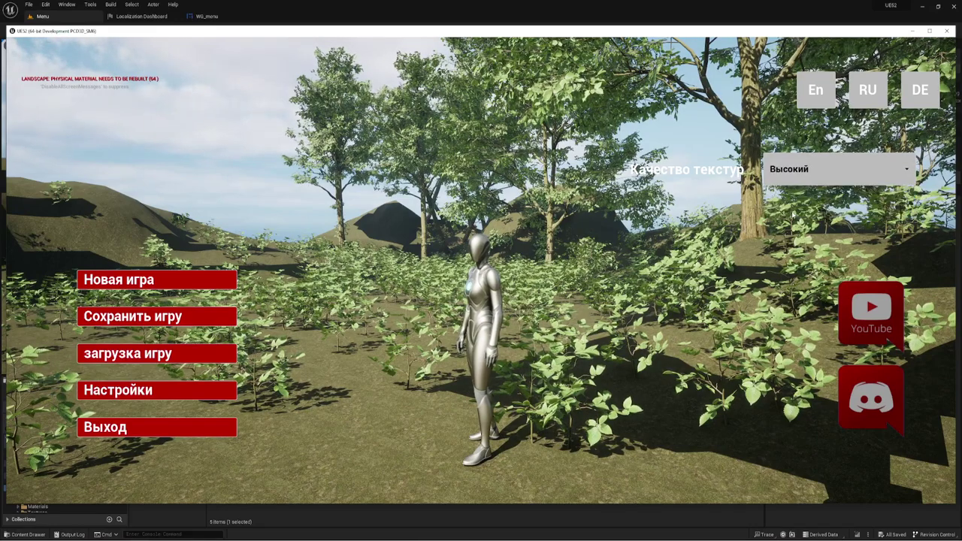
{"action": "left_click", "coordinate": [803, 173]}
{"action": "left_click", "coordinate": [787, 191]}
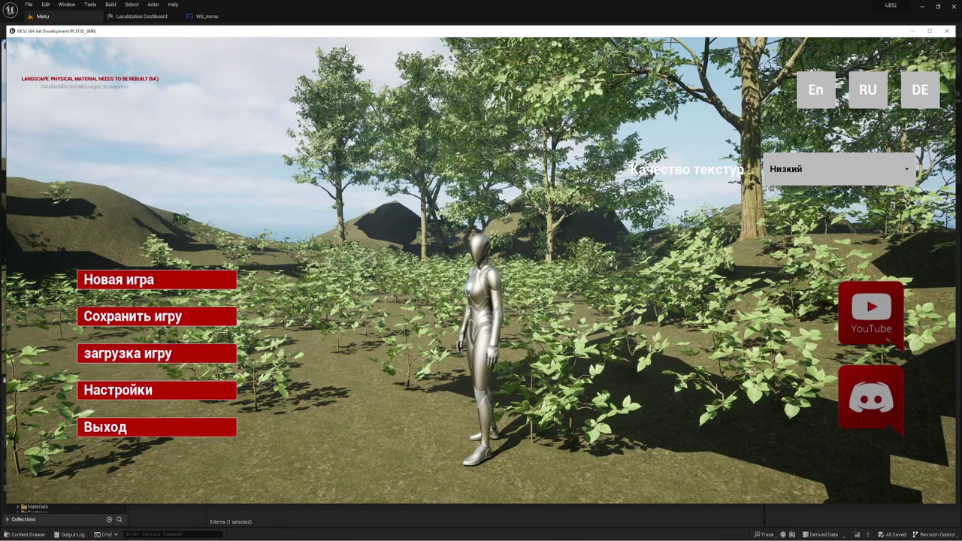
{"action": "left_click", "coordinate": [801, 169]}
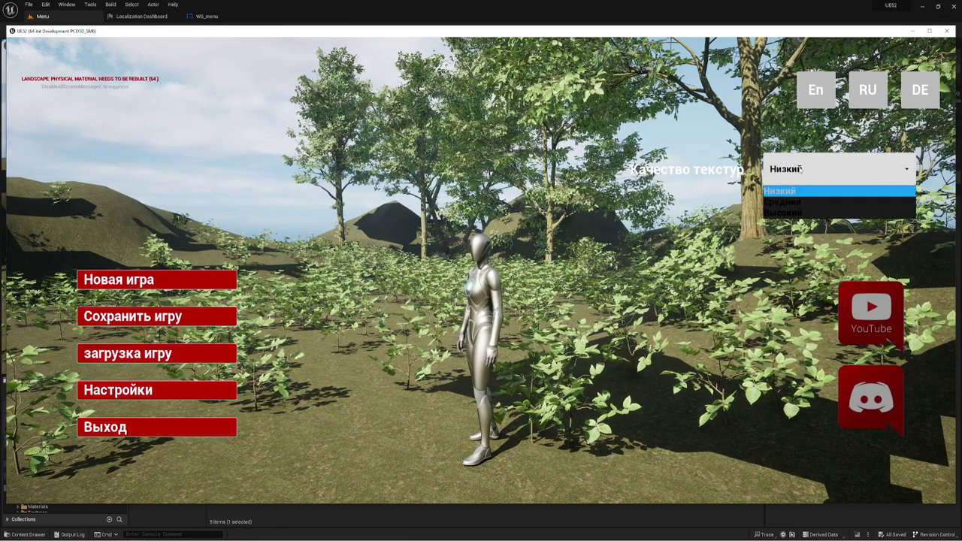
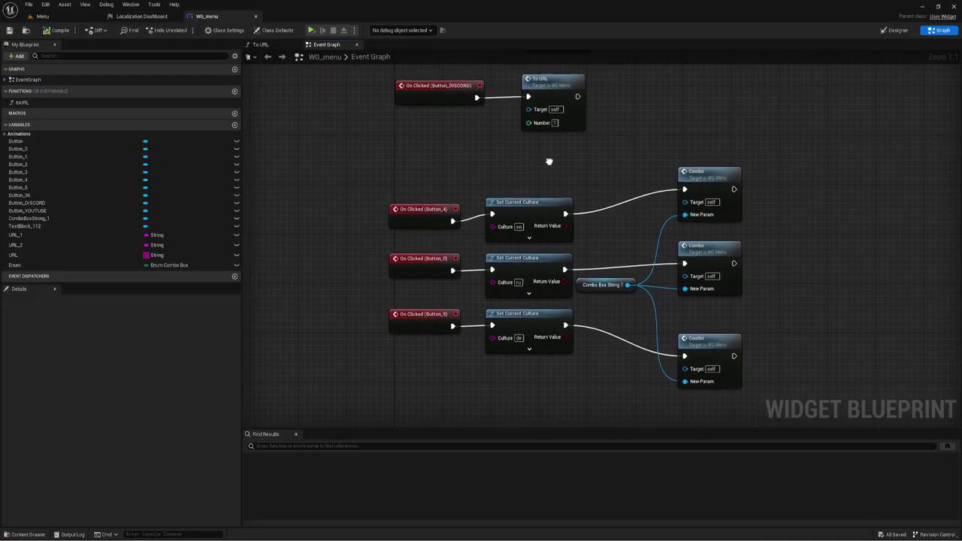
Duplicate the Medium SET node and place the copy beside Set Selected Option.
{"action": "scroll", "coordinate": [550, 157], "scroll_direction": "down", "scroll_amount": 3}
{"action": "scroll", "coordinate": [623, 215], "scroll_direction": "up", "scroll_amount": 4}
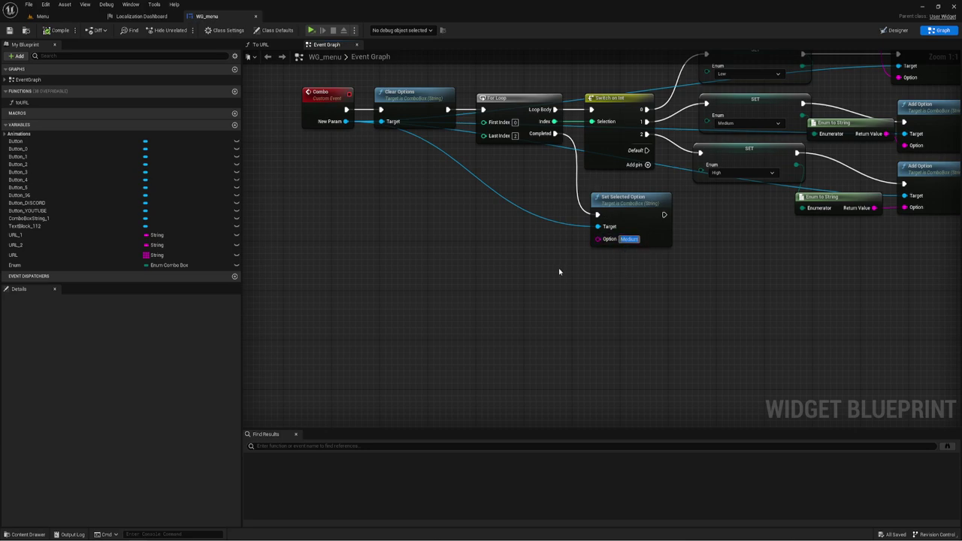
{"action": "right_click_drag", "start_coordinate": [657, 276], "coordinate": [666, 268]}
{"action": "right_click_drag", "start_coordinate": [577, 253], "coordinate": [530, 272]}
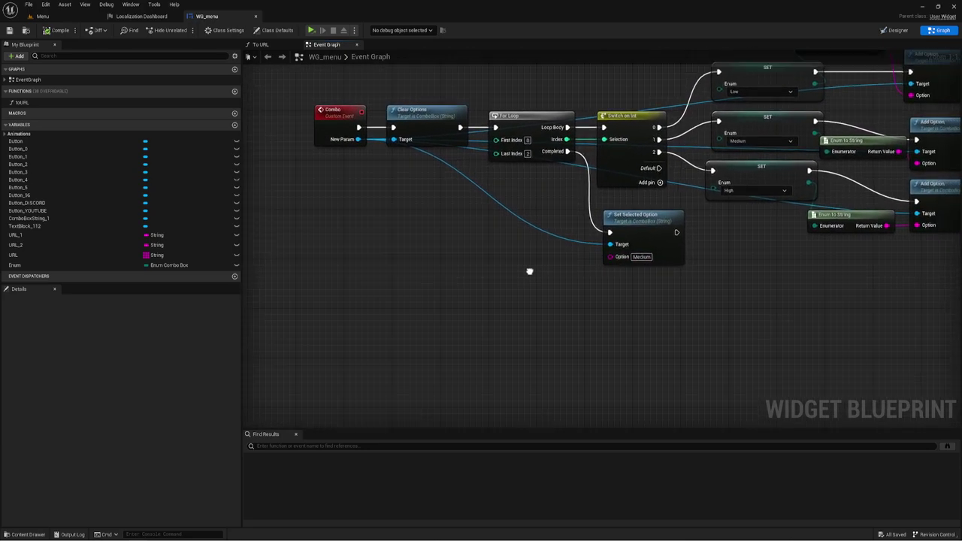
{"action": "left_click", "coordinate": [758, 128]}
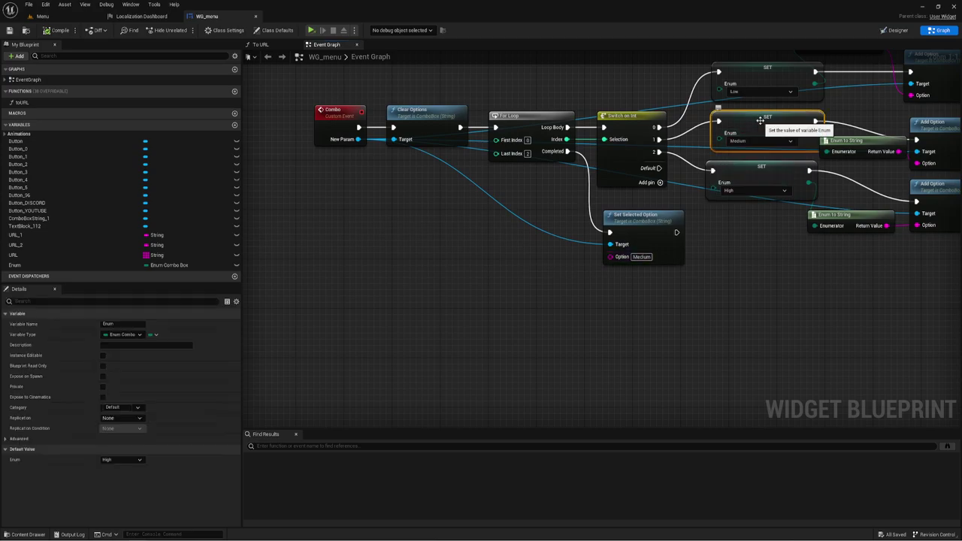
{"action": "key", "text": "ctrl+d"}
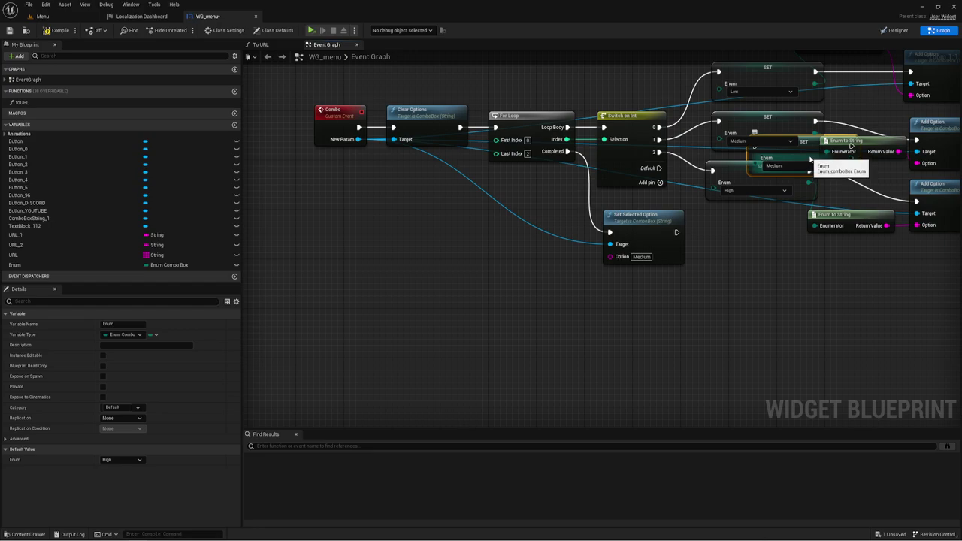
{"action": "mouse_move", "coordinate": [829, 141]}
{"action": "left_mouse_down"}
{"action": "mouse_move", "coordinate": [606, 220]}
{"action": "mouse_move", "coordinate": [557, 260]}
{"action": "mouse_move", "coordinate": [580, 265]}
{"action": "left_mouse_up"}
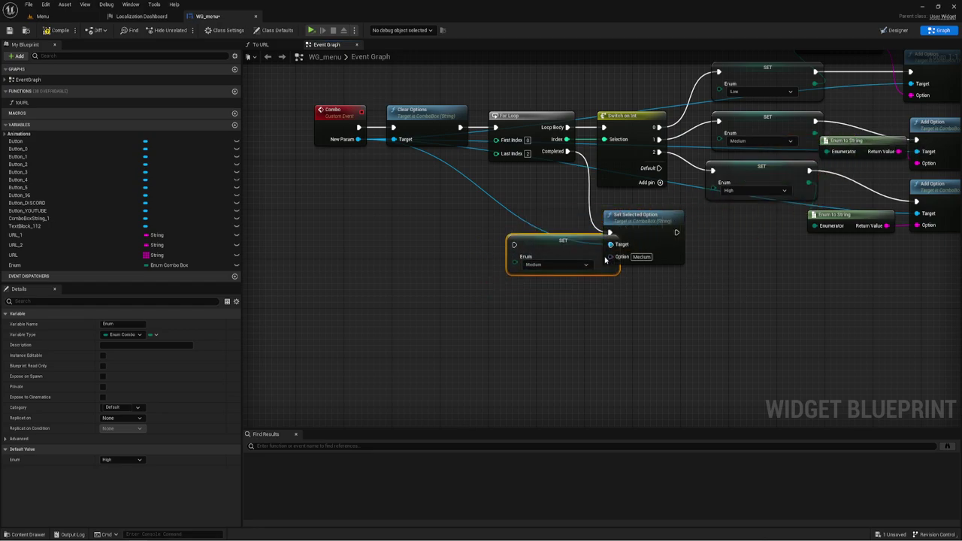
Connect the Medium enum to Set Selected Option's Option via Enum to String, then compile WG_menu.
{"action": "right_click", "coordinate": [580, 268]}
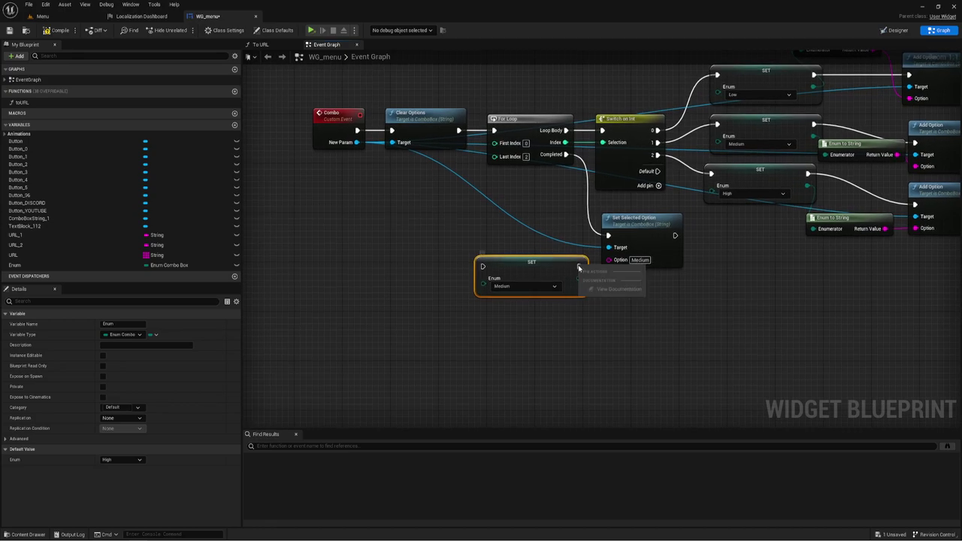
{"action": "left_click", "coordinate": [451, 210]}
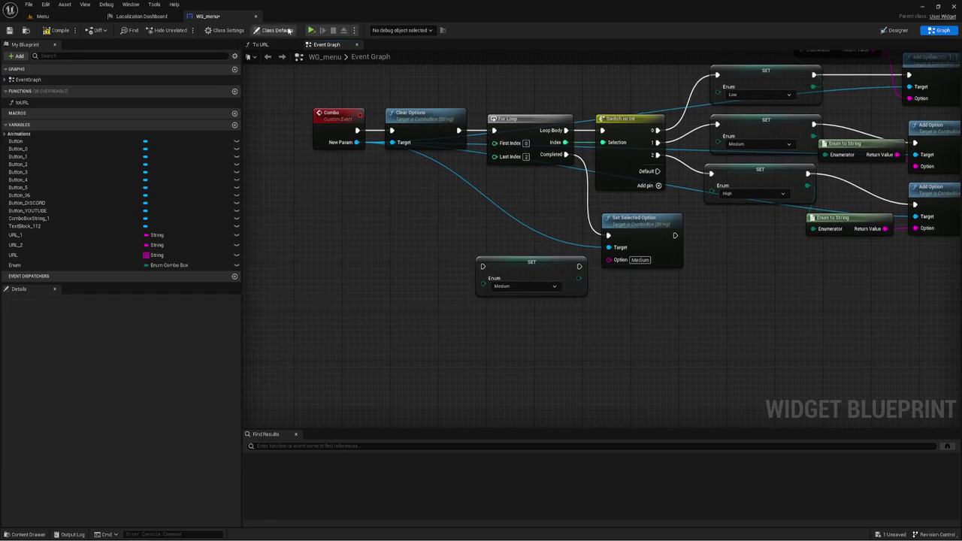
{"action": "mouse_move", "coordinate": [578, 279]}
{"action": "left_mouse_down"}
{"action": "mouse_move", "coordinate": [611, 260]}
{"action": "mouse_move", "coordinate": [529, 236]}
{"action": "left_mouse_up"}
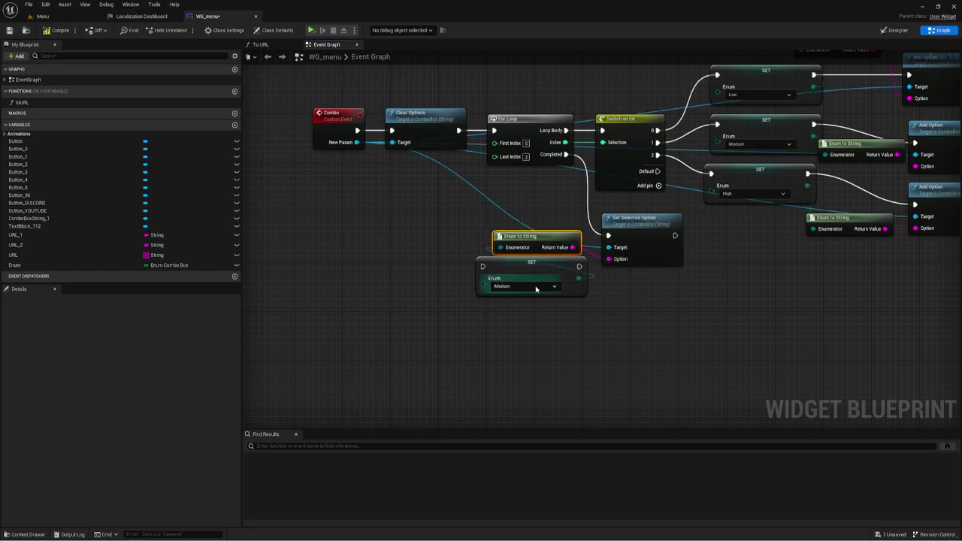
{"action": "left_click", "coordinate": [57, 30]}
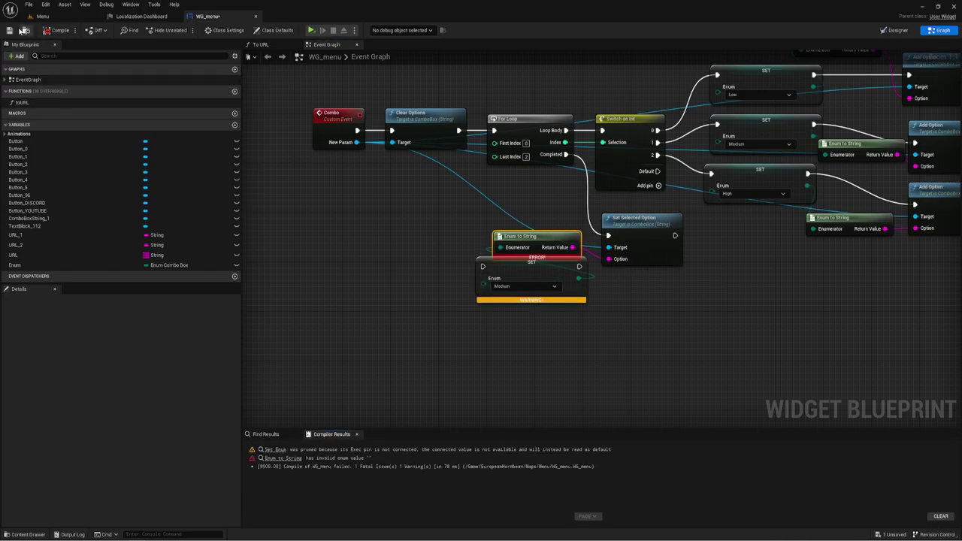
{"action": "left_click", "coordinate": [180, 512]}
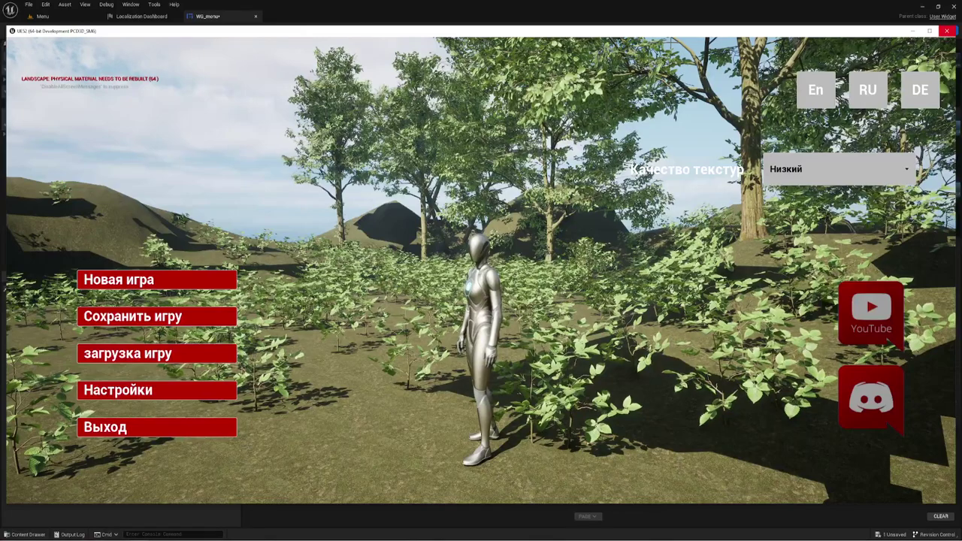
{"action": "left_click", "coordinate": [817, 92]}
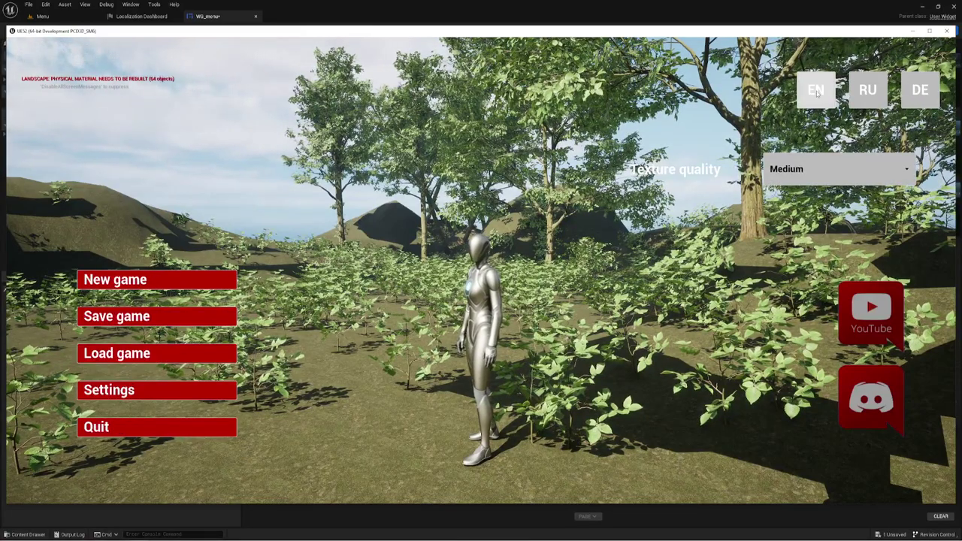
{"action": "left_click", "coordinate": [771, 167]}
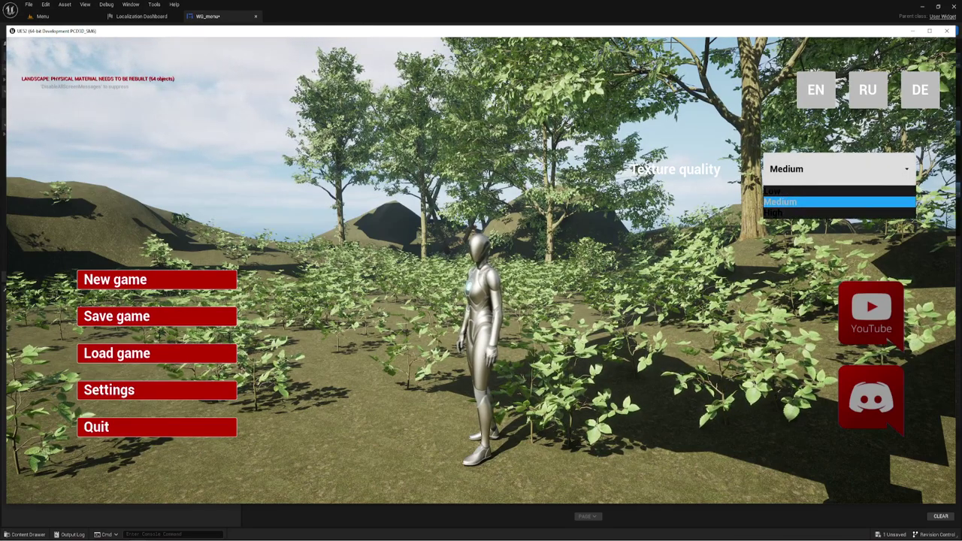
{"action": "left_click", "coordinate": [869, 90]}
{"action": "left_click", "coordinate": [864, 168]}
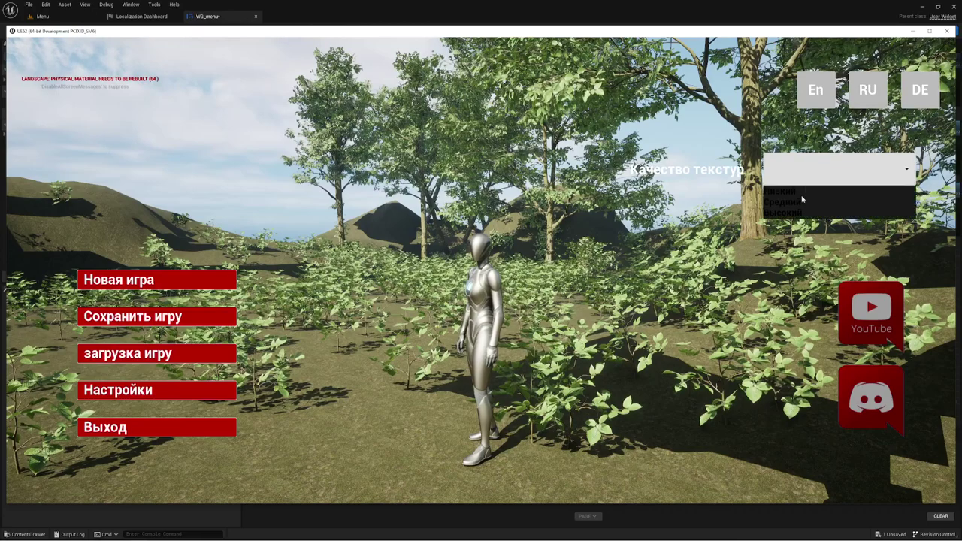
{"action": "left_click", "coordinate": [920, 90]}
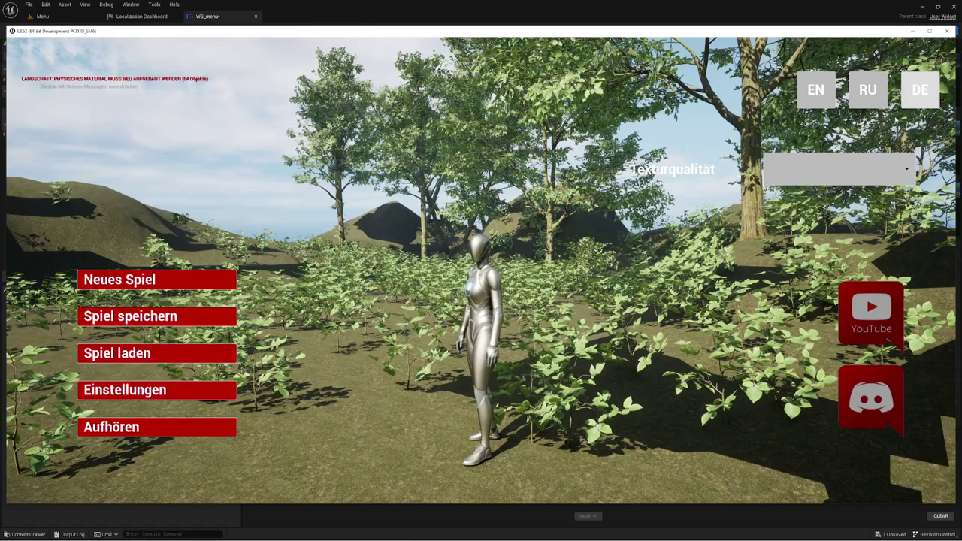
{"action": "left_click", "coordinate": [806, 176]}
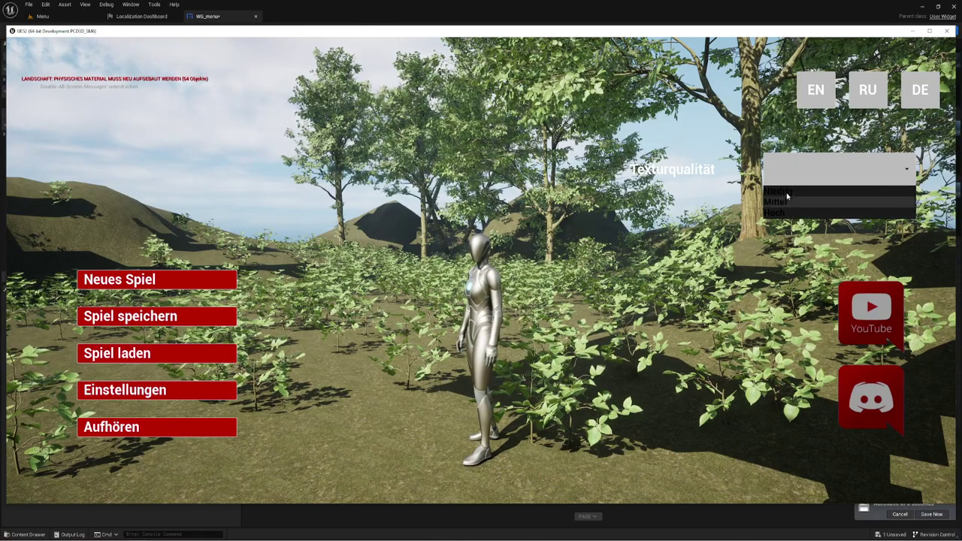
{"action": "left_click", "coordinate": [793, 214]}
{"action": "left_click", "coordinate": [945, 31]}
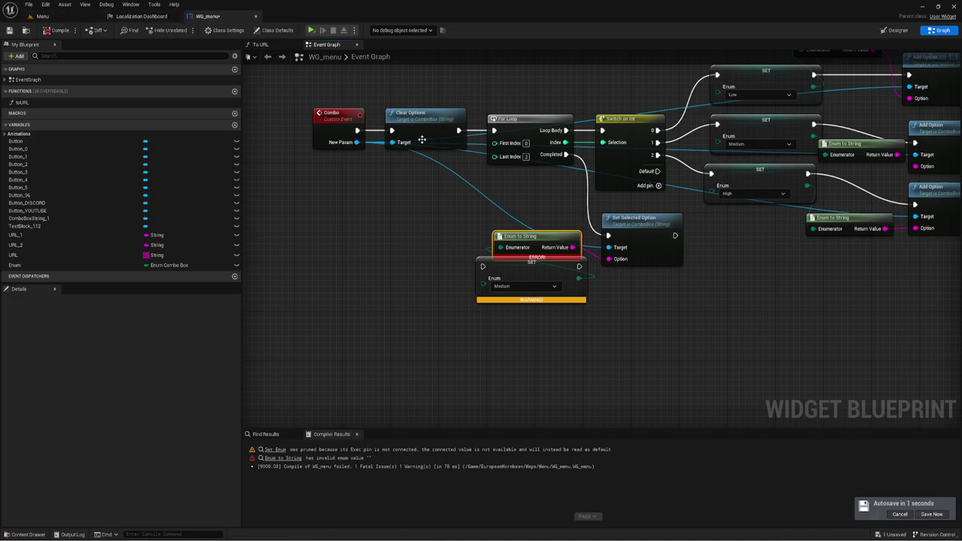
Chain For Loop Completed into the Medium SET node, then into Set Selected Option.
{"action": "left_click", "coordinate": [897, 30]}
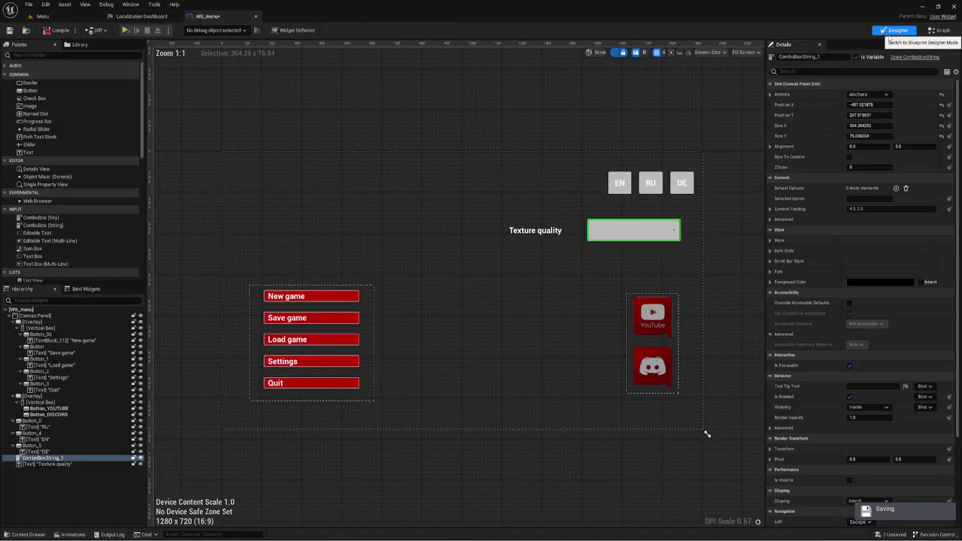
{"action": "left_click", "coordinate": [951, 30]}
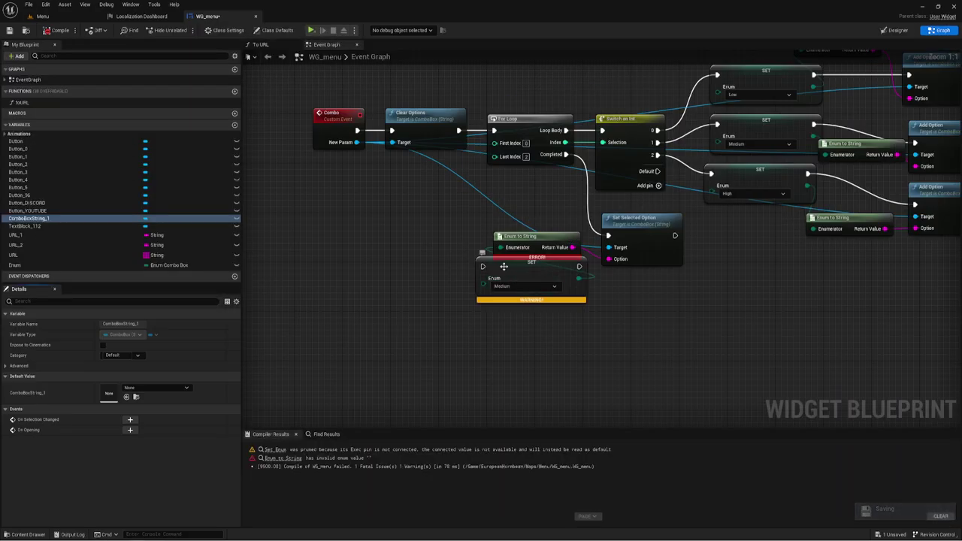
{"action": "mouse_move", "coordinate": [503, 271]}
{"action": "left_mouse_down"}
{"action": "mouse_move", "coordinate": [465, 204]}
{"action": "mouse_move", "coordinate": [484, 203]}
{"action": "left_mouse_up"}
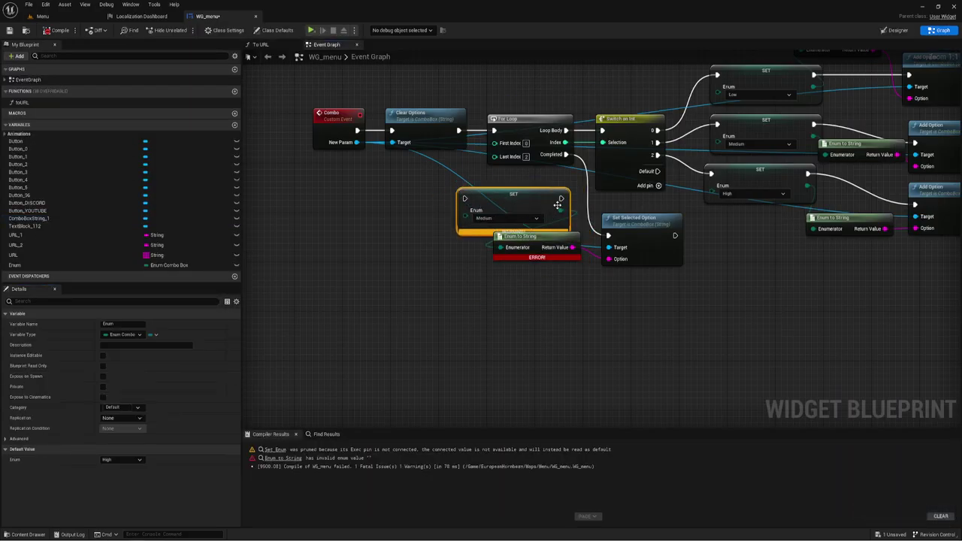
{"action": "left_click_drag", "start_coordinate": [562, 198], "coordinate": [607, 235]}
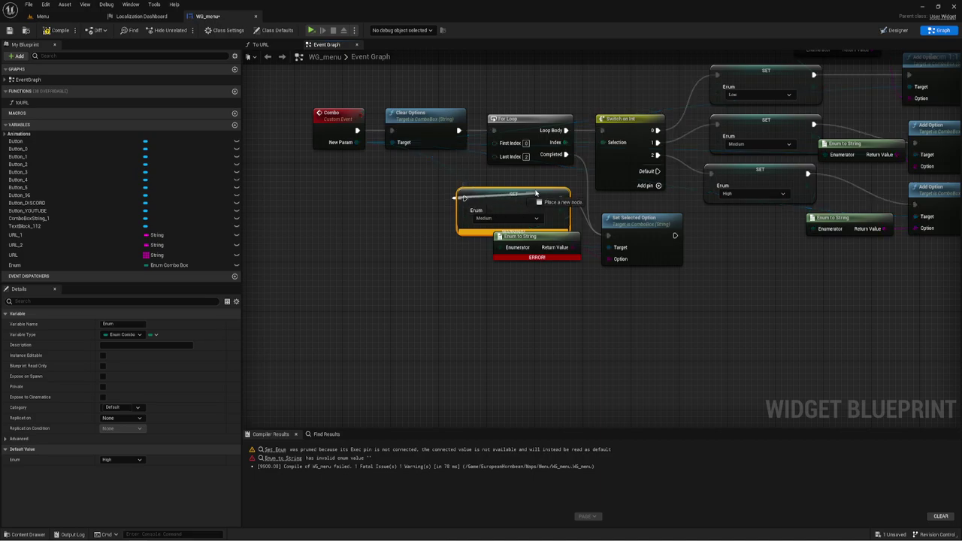
{"action": "left_click_drag", "start_coordinate": [465, 199], "coordinate": [566, 154]}
Tidy the default-option nodes, compile WG_menu without errors, and return to the Designer.
{"action": "mouse_move", "coordinate": [526, 286]}
{"action": "left_mouse_down"}
{"action": "mouse_move", "coordinate": [647, 203]}
{"action": "mouse_move", "coordinate": [662, 263]}
{"action": "left_mouse_up"}
{"action": "left_click", "coordinate": [58, 30]}
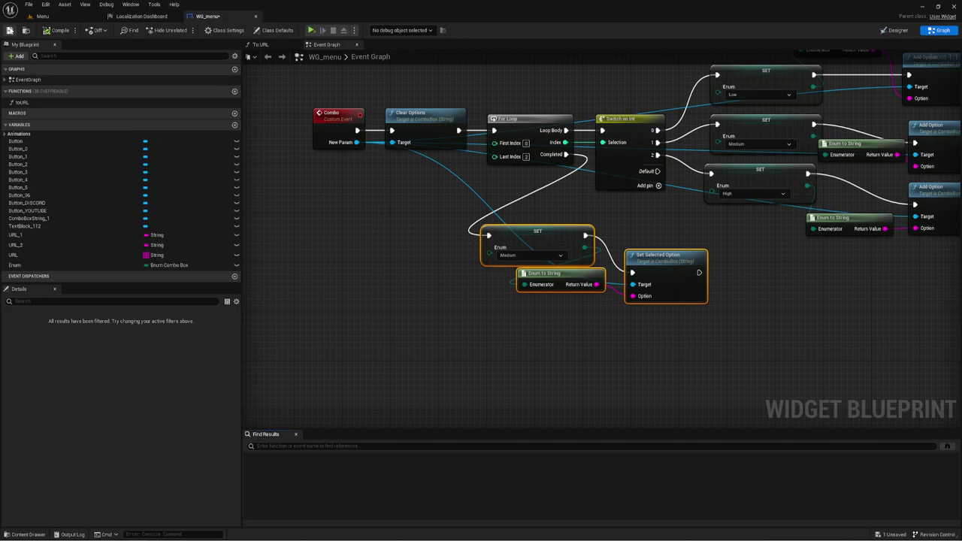
{"action": "left_click", "coordinate": [898, 31]}
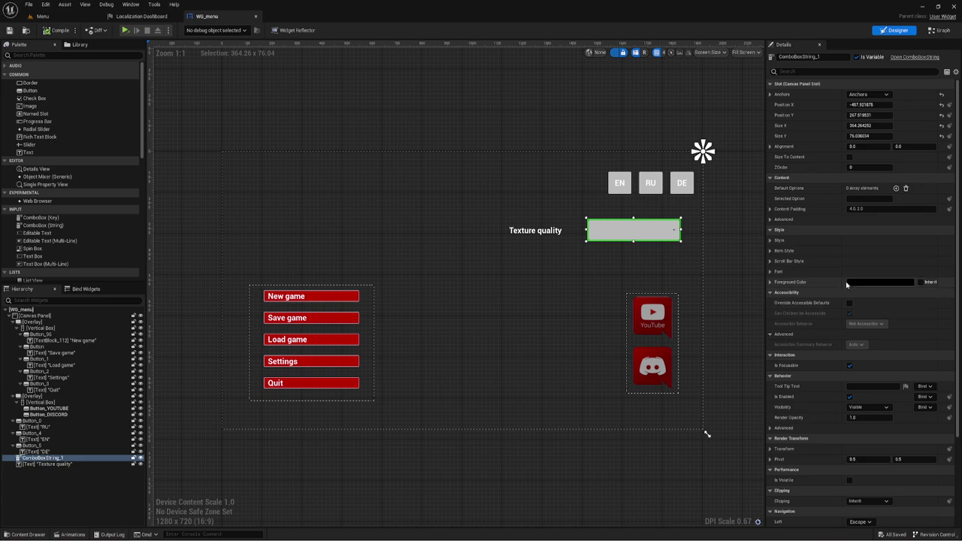
Make ComboBoxString_1's font color red: R about 1.22, G and B 0.
{"action": "left_click", "coordinate": [771, 240]}
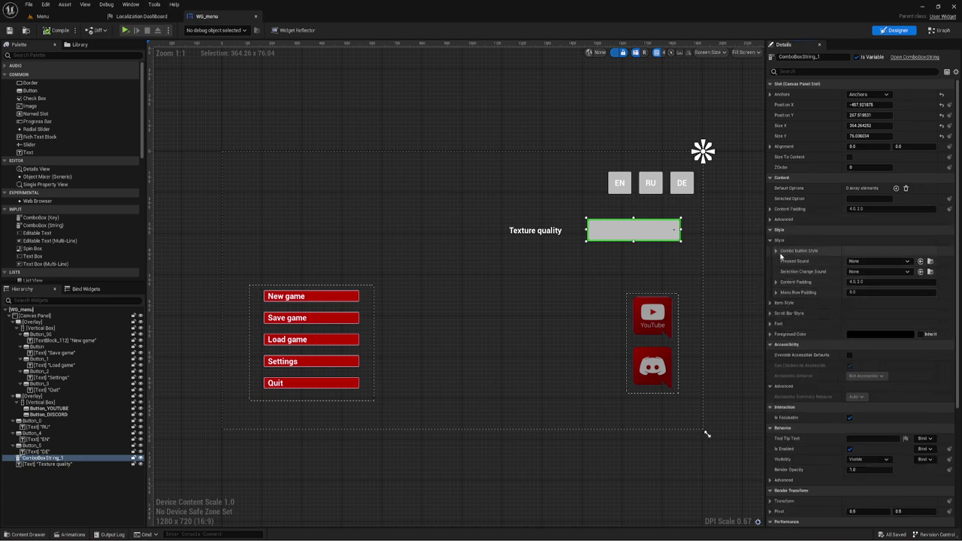
{"action": "left_click", "coordinate": [772, 239]}
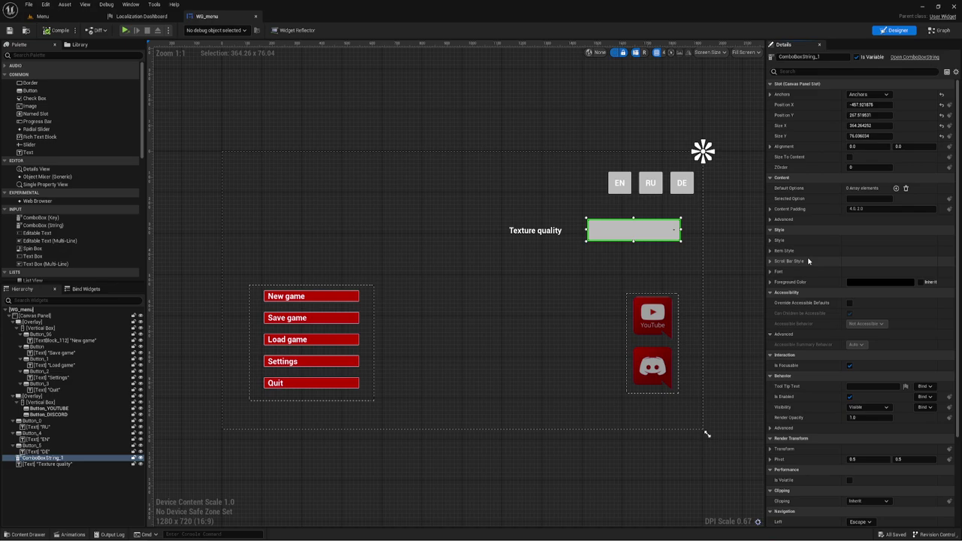
{"action": "left_click", "coordinate": [771, 271]}
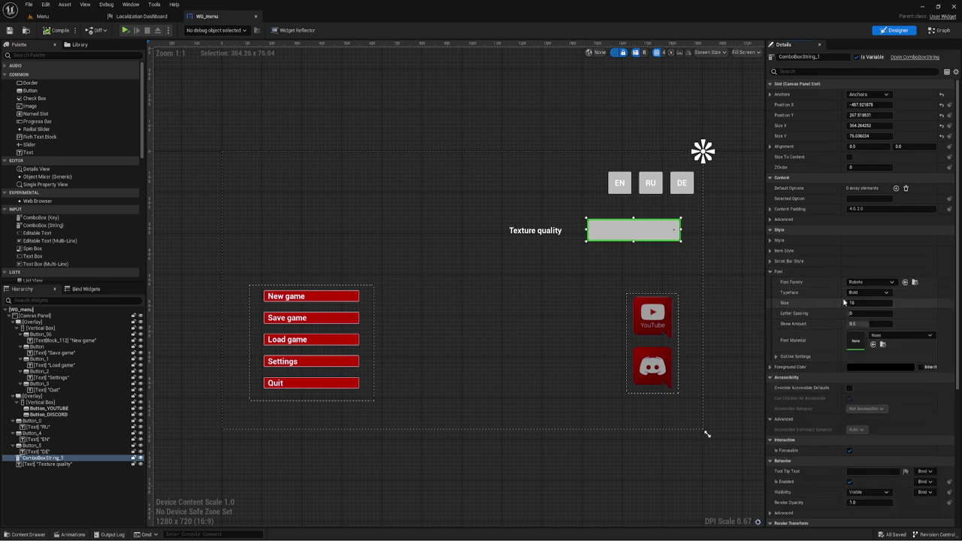
{"action": "left_click", "coordinate": [770, 367]}
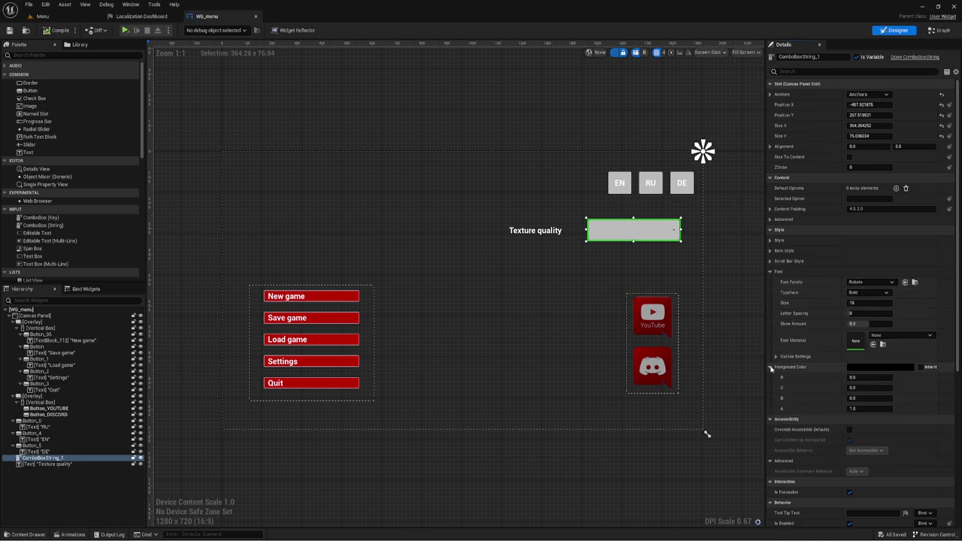
{"action": "left_click_drag", "start_coordinate": [870, 378], "coordinate": [888, 377]}
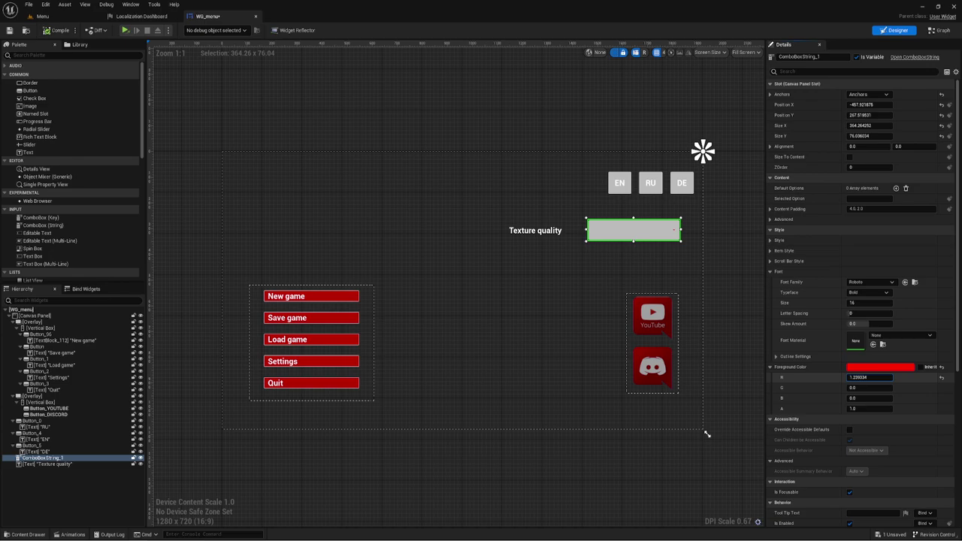
{"action": "left_click_drag", "start_coordinate": [880, 378], "coordinate": [873, 377]}
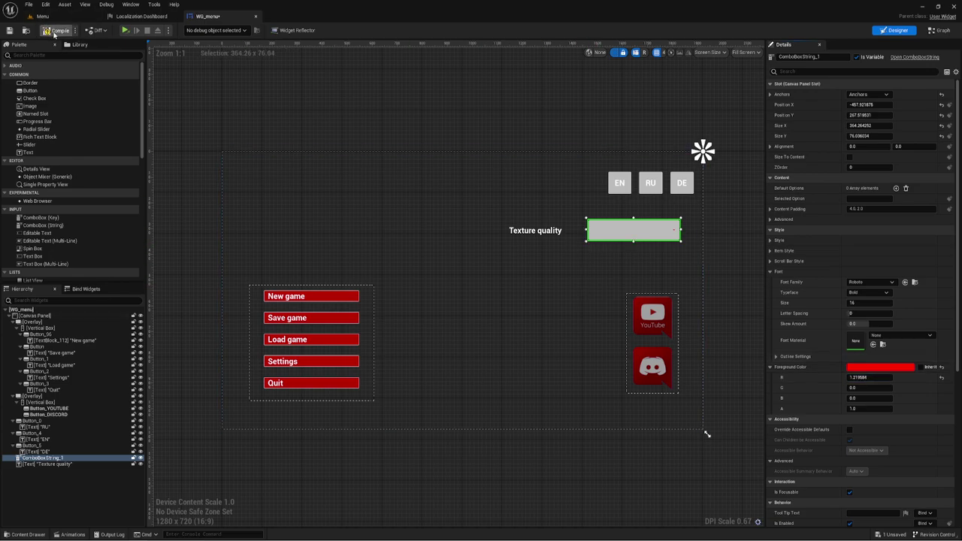
Play the level in a New Editor Window without saving, dismissing the Message Log.
{"action": "left_click", "coordinate": [125, 32]}
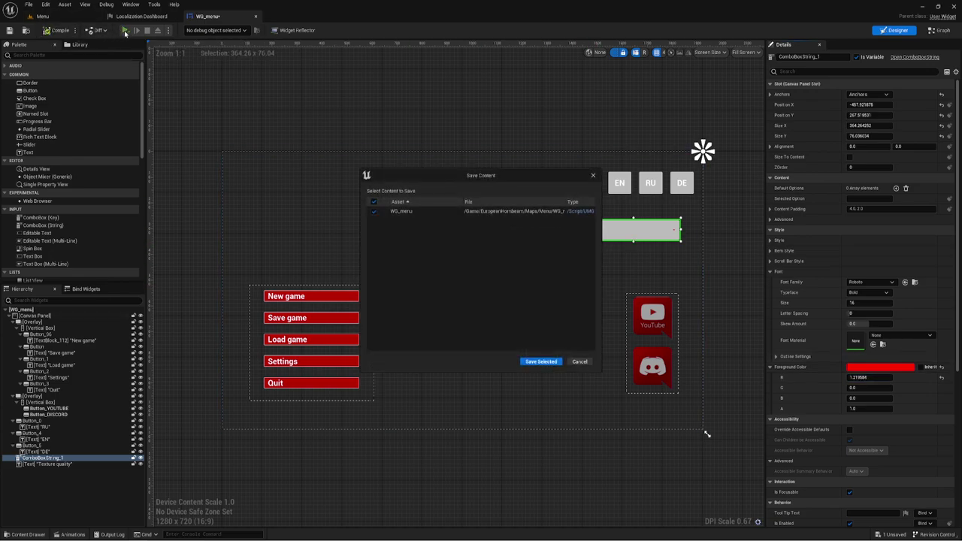
{"action": "left_click", "coordinate": [579, 362]}
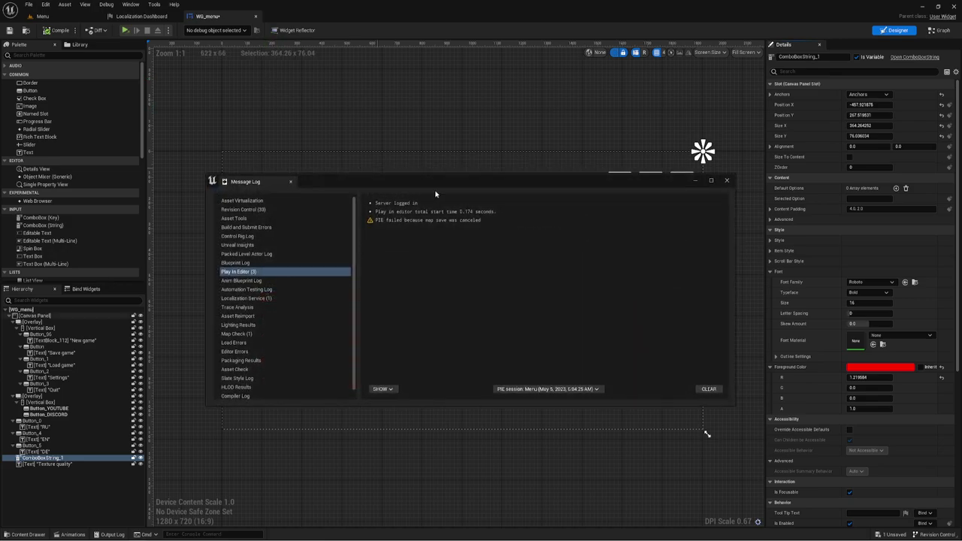
{"action": "left_click", "coordinate": [727, 181]}
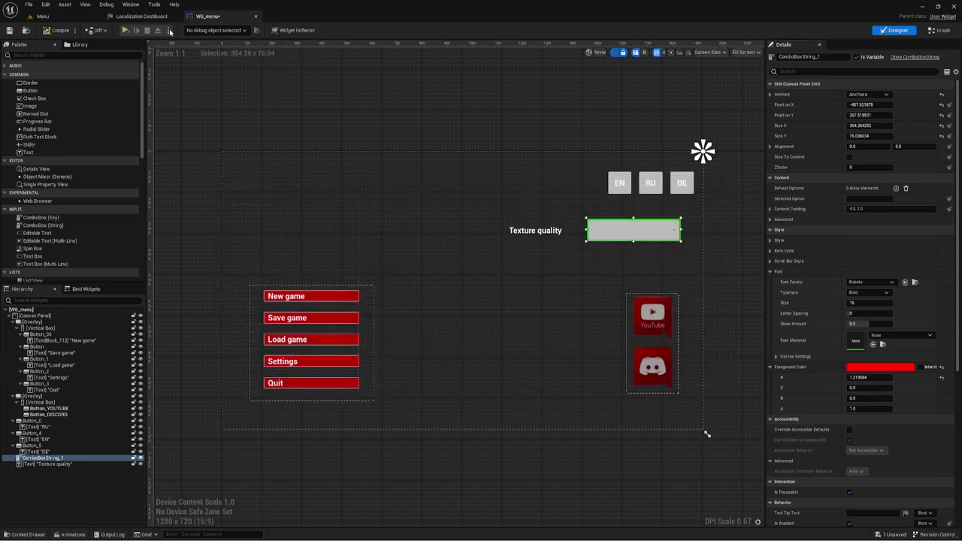
{"action": "left_click", "coordinate": [170, 32]}
{"action": "left_click", "coordinate": [215, 67]}
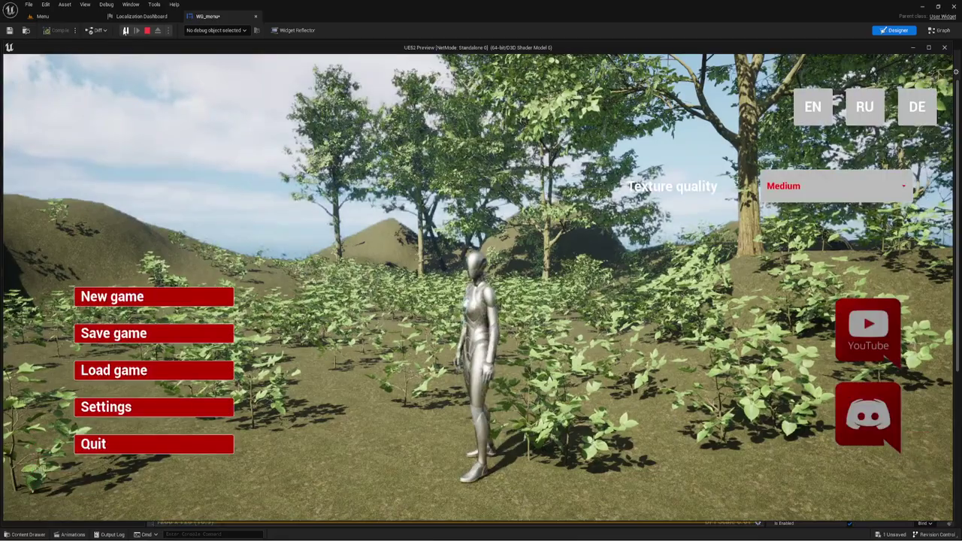
Check the texture-quality box defaults to red Medium, then close the play preview.
{"action": "left_click", "coordinate": [853, 186]}
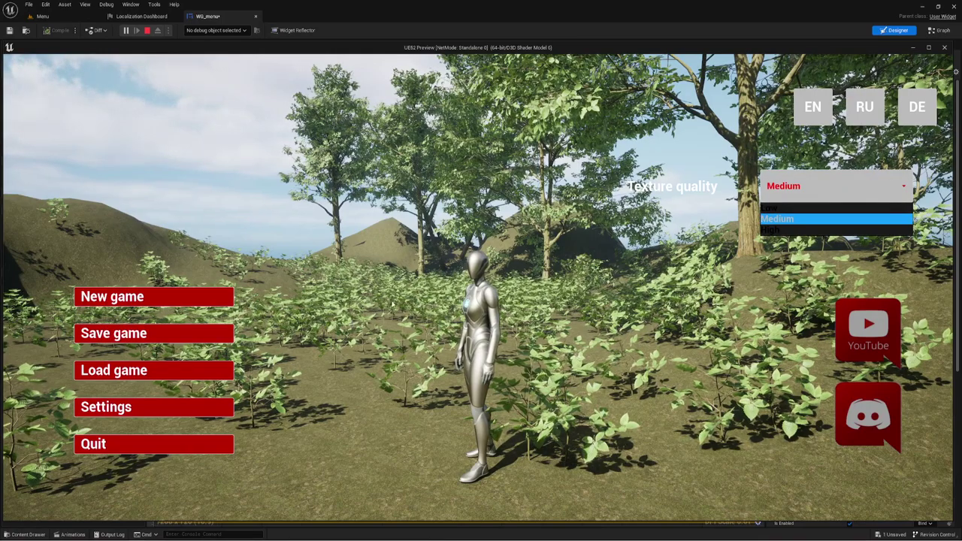
{"action": "left_click", "coordinate": [830, 173]}
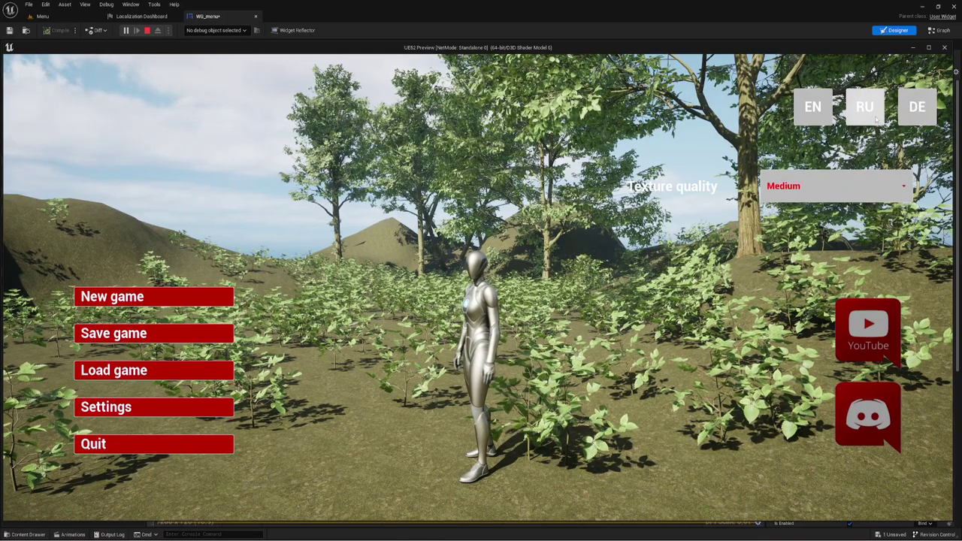
{"action": "left_click", "coordinate": [831, 171]}
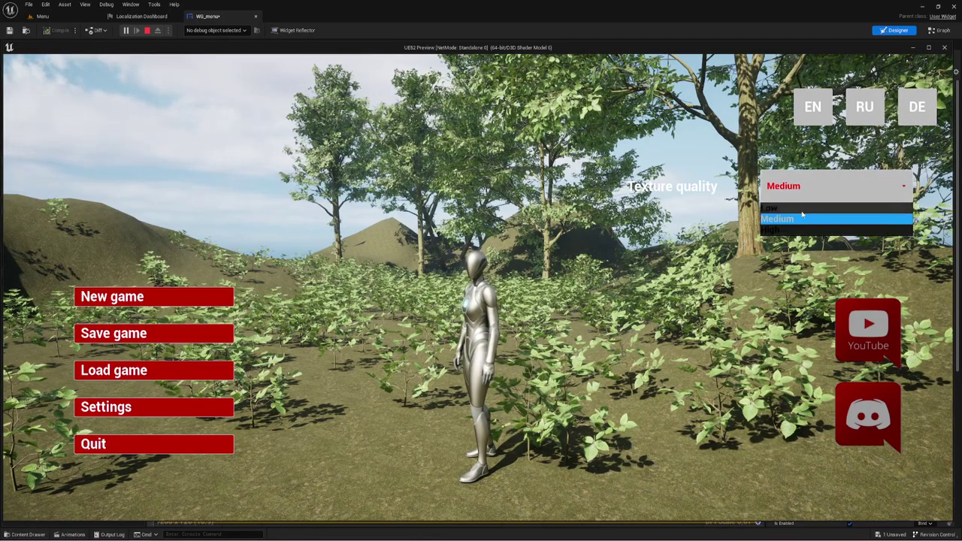
{"action": "left_click", "coordinate": [945, 47]}
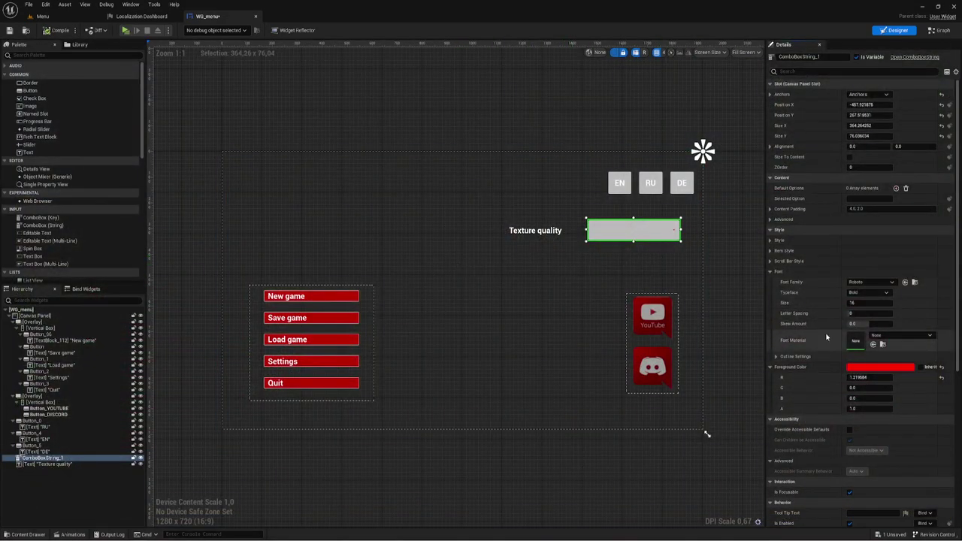
{"action": "scroll", "coordinate": [827, 338], "scroll_direction": "down", "scroll_amount": 3}
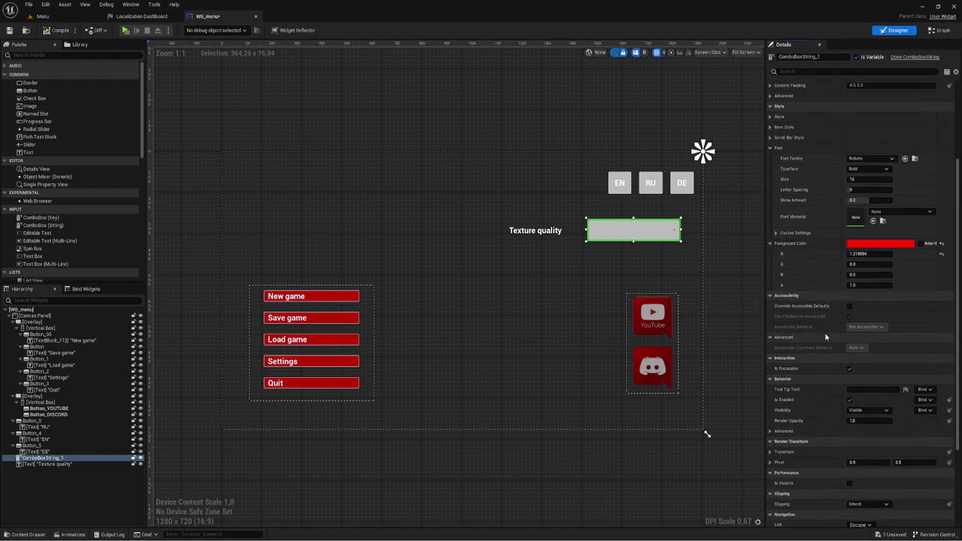
{"action": "scroll", "coordinate": [825, 337], "scroll_direction": "down", "scroll_amount": 1}
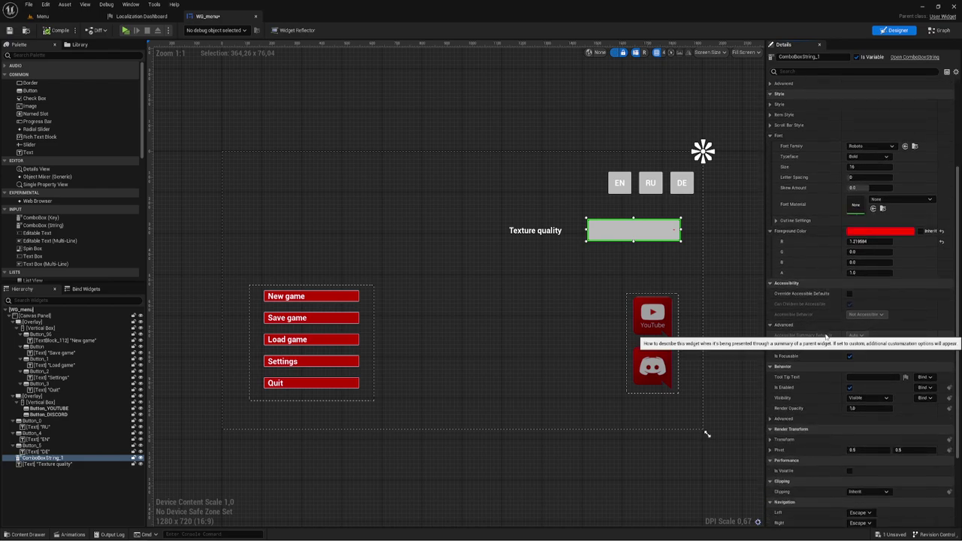